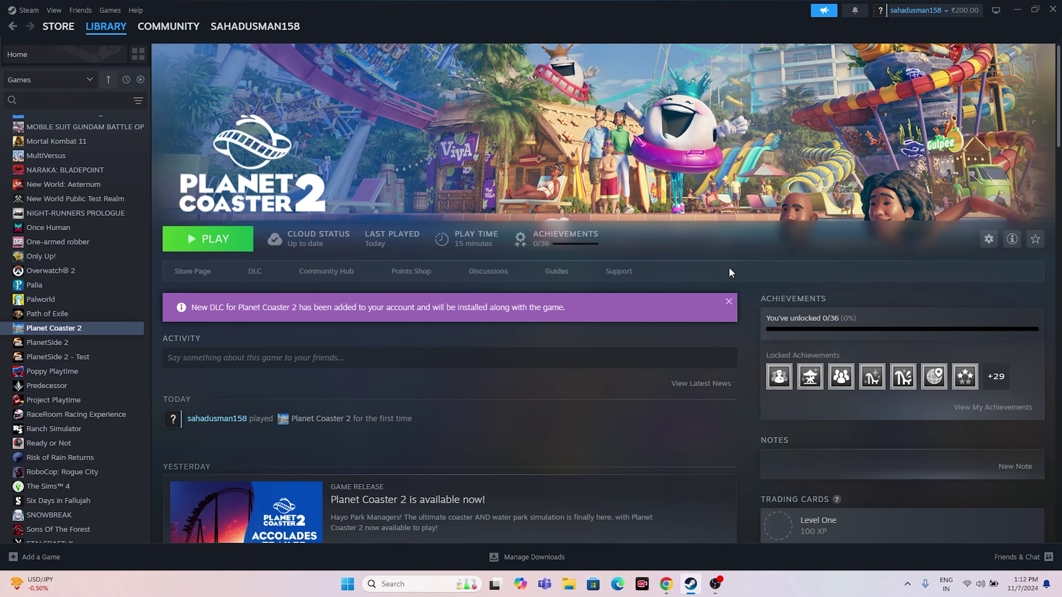
- Show the computer's power options in Windows and dismiss them
{"action": "left_click", "coordinate": [348, 586]}
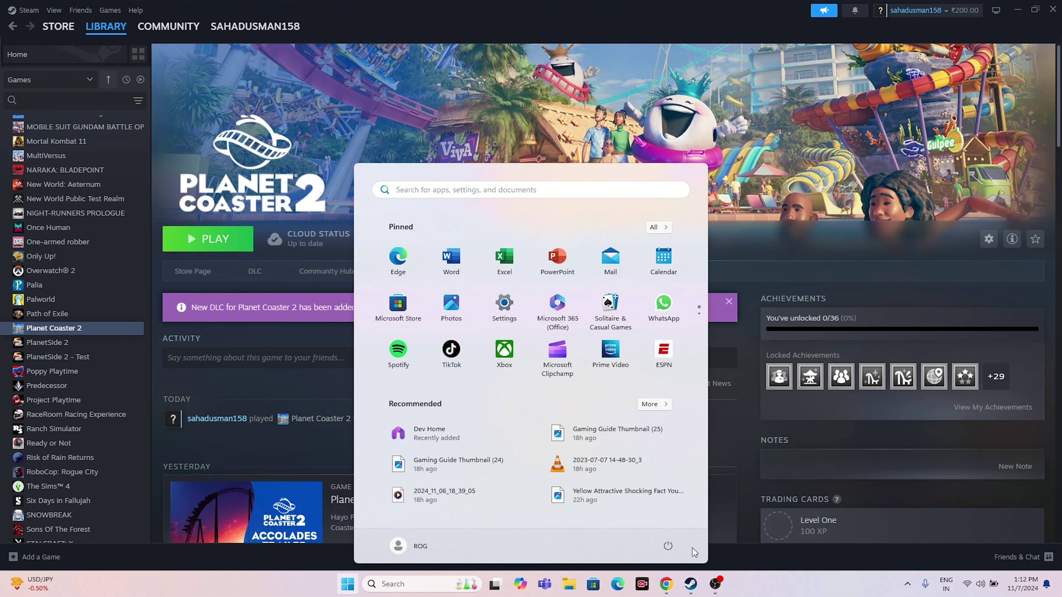
{"action": "left_click", "coordinate": [668, 546]}
{"action": "left_click", "coordinate": [760, 595]}
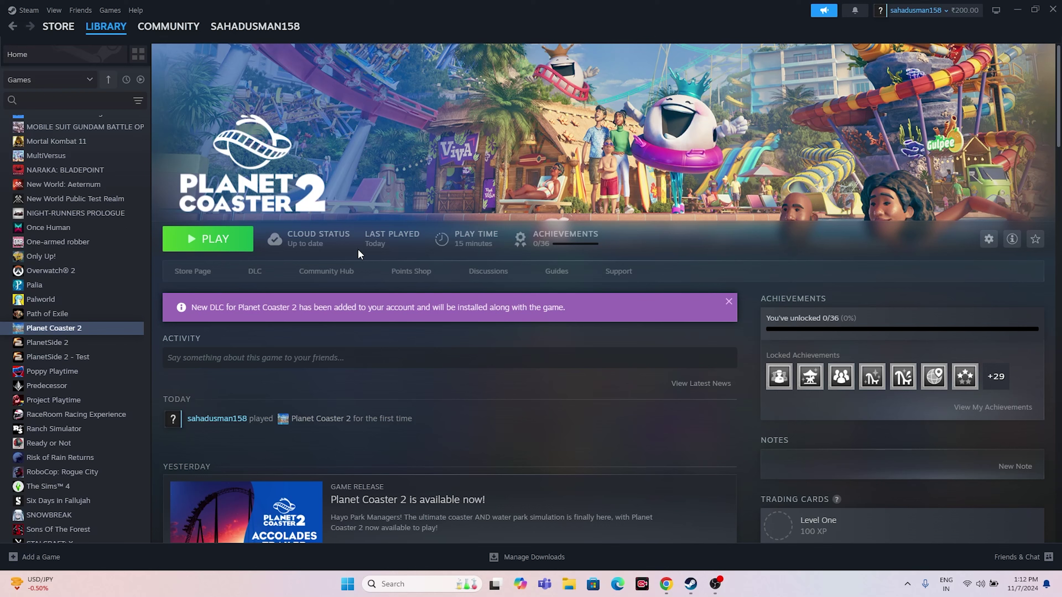
- Locate the PlanetCoaster2 application through the game's installed files in Steam, closing the folder and Steam windows when done
{"action": "right_click", "coordinate": [68, 334]}
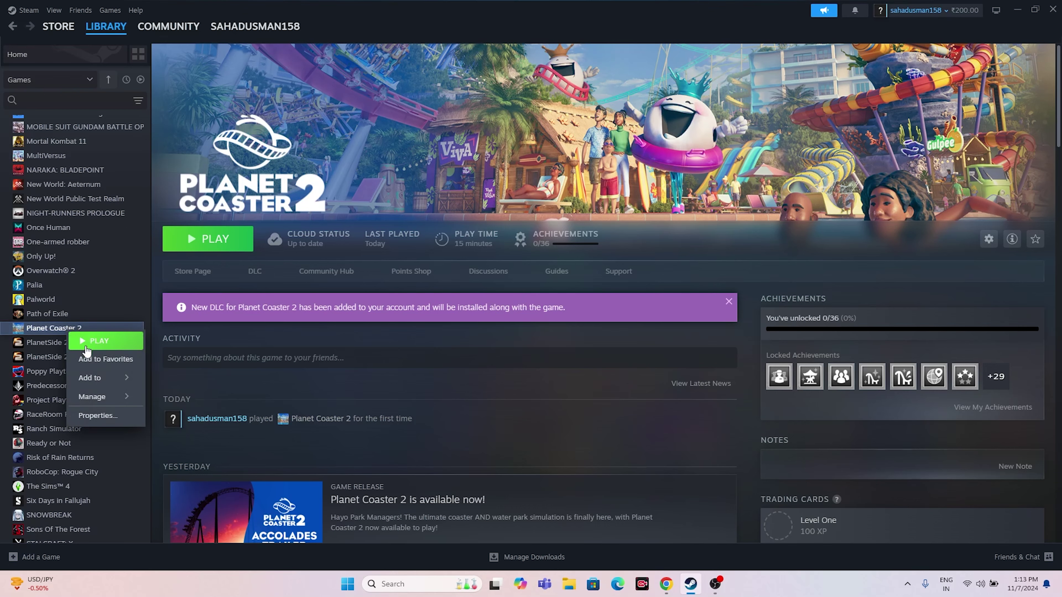
{"action": "left_click", "coordinate": [96, 417]}
{"action": "left_click", "coordinate": [368, 229]}
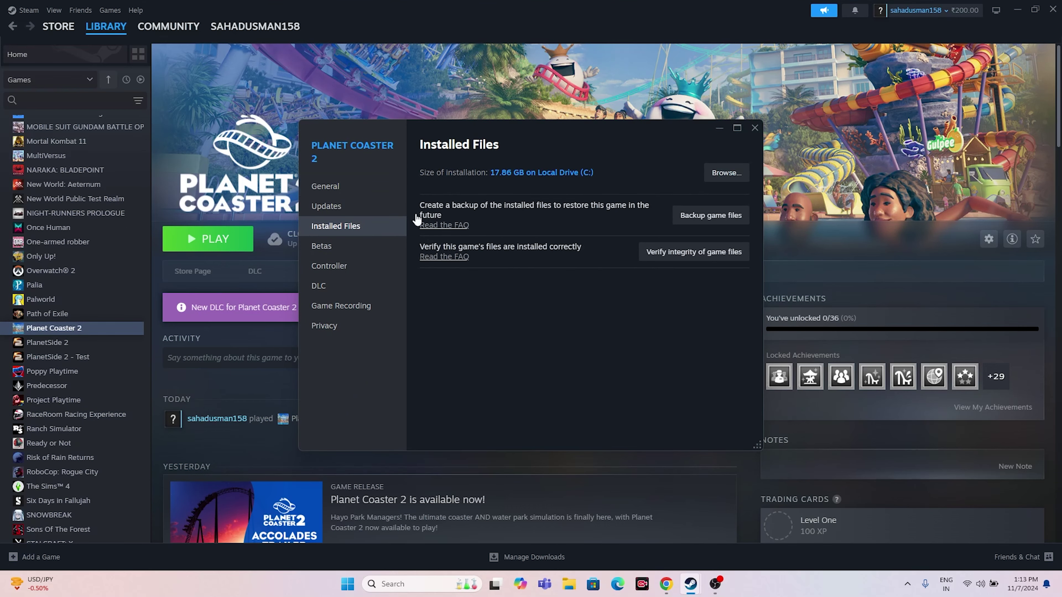
{"action": "left_click", "coordinate": [722, 174]}
{"action": "left_click", "coordinate": [503, 9]}
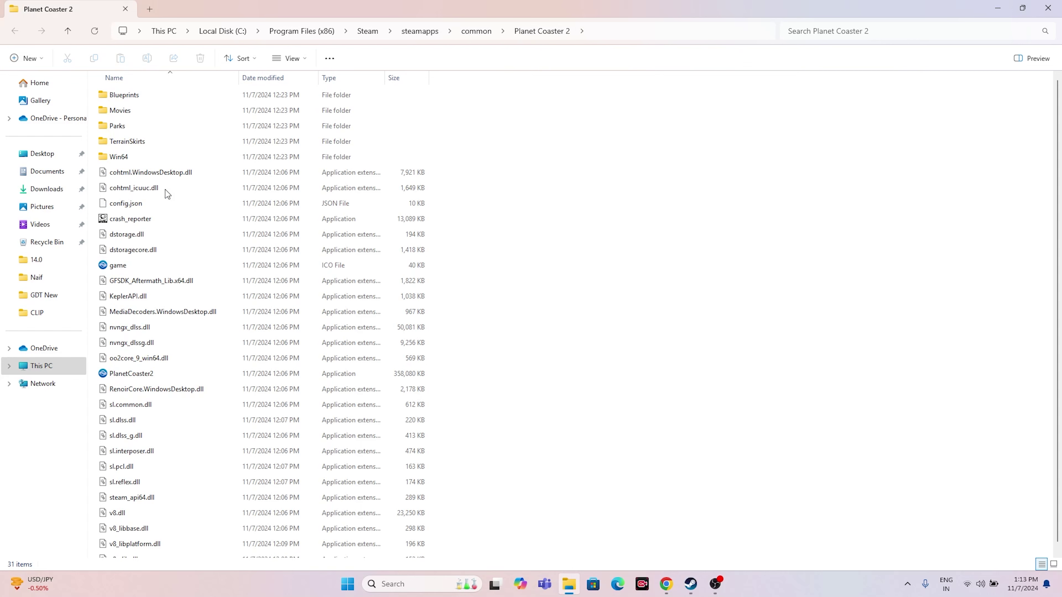
{"action": "left_click", "coordinate": [164, 374]}
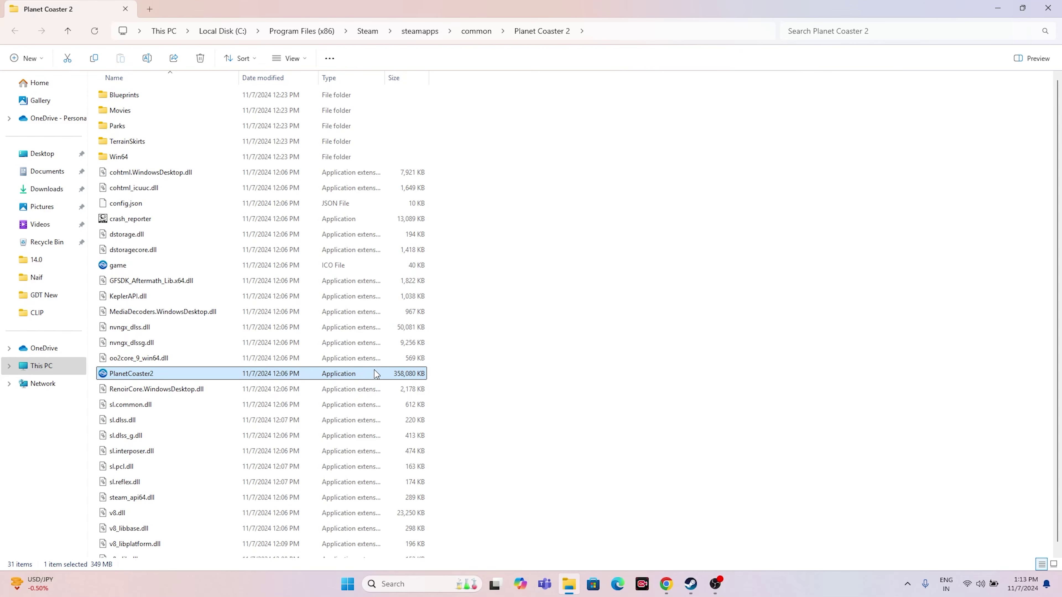
{"action": "left_click", "coordinate": [1048, 8]}
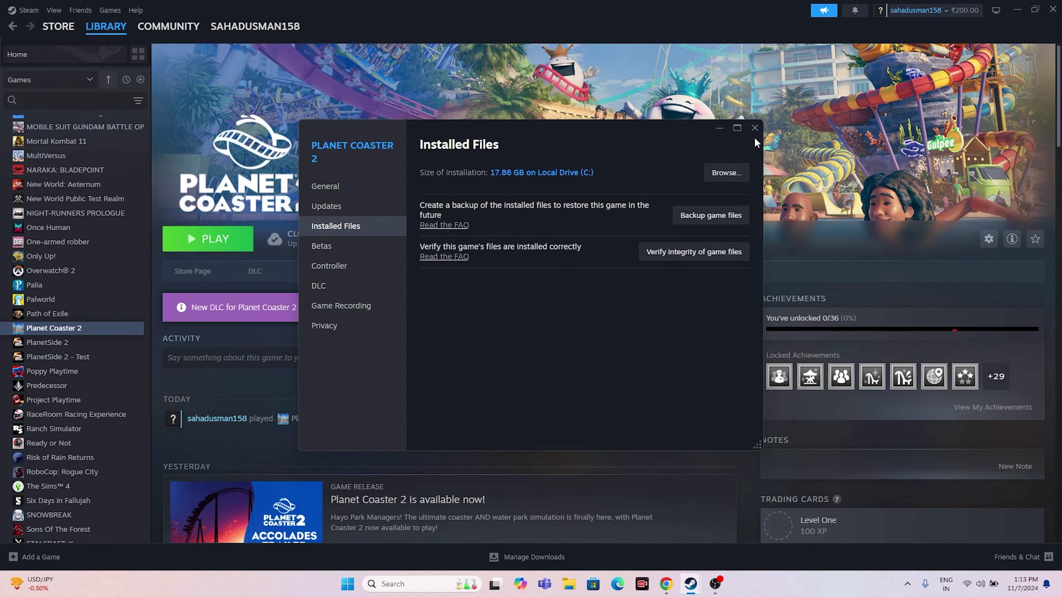
{"action": "left_click", "coordinate": [755, 128]}
{"action": "left_click", "coordinate": [1052, 9]}
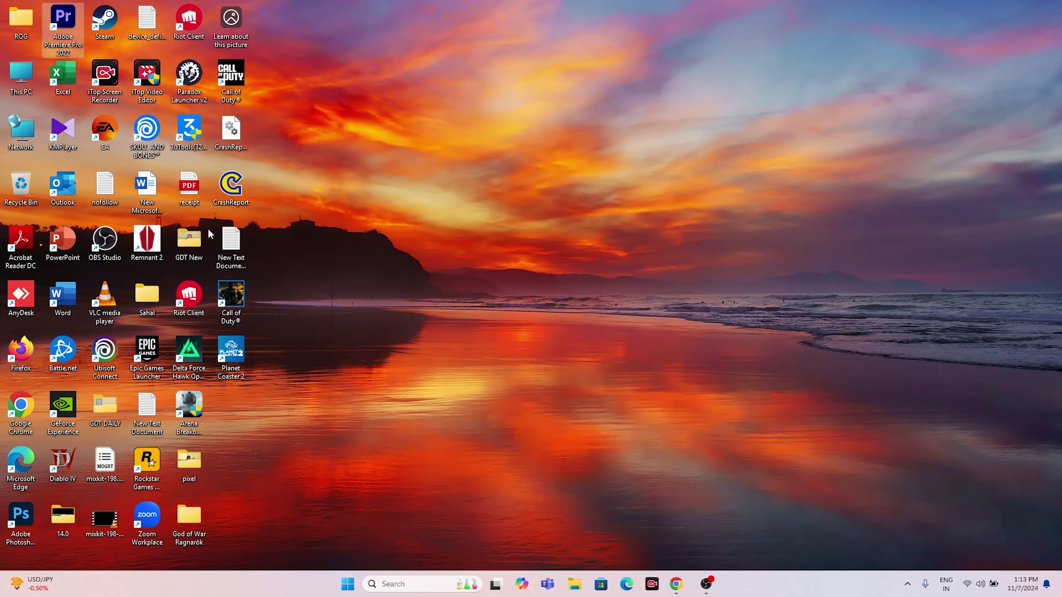
- Open the folder C:\Program Files (x86)\Steam\steamapps\common\Planet Coaster 2 in File Explorer
{"action": "double_click", "coordinate": [20, 76]}
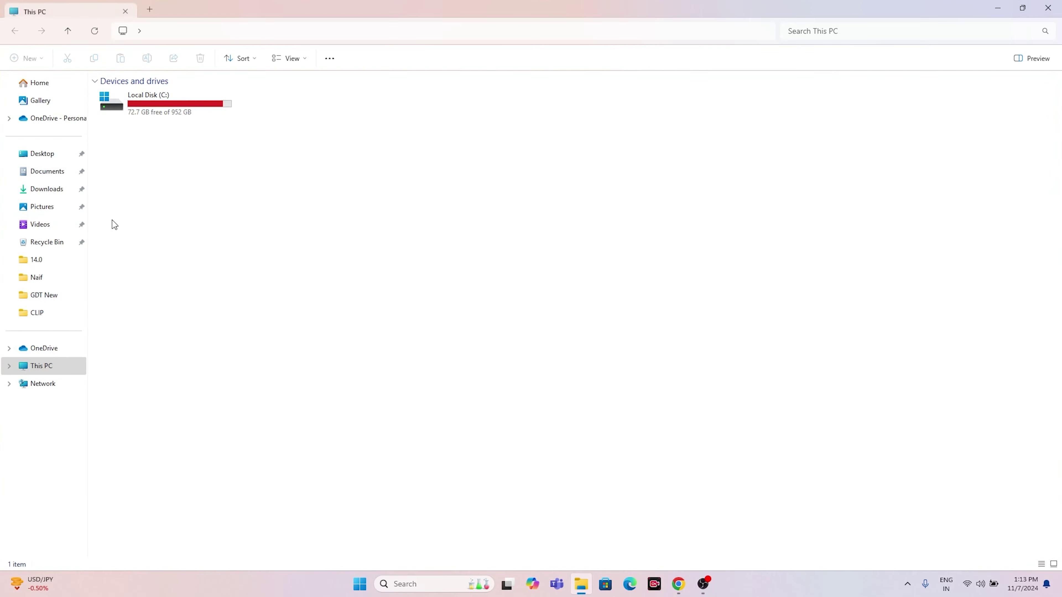
{"action": "double_click", "coordinate": [159, 103]}
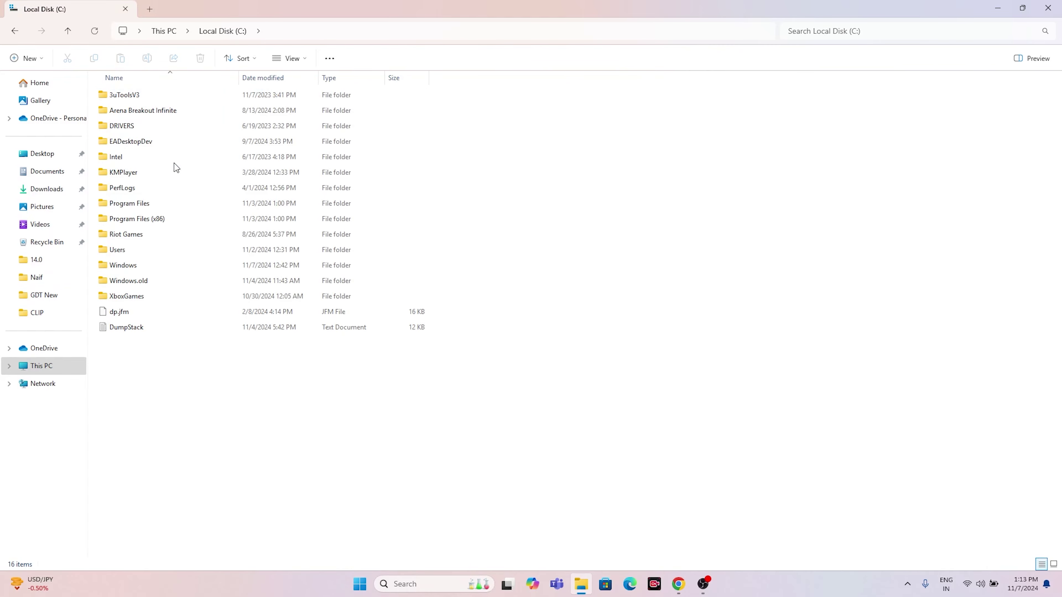
{"action": "double_click", "coordinate": [157, 218]}
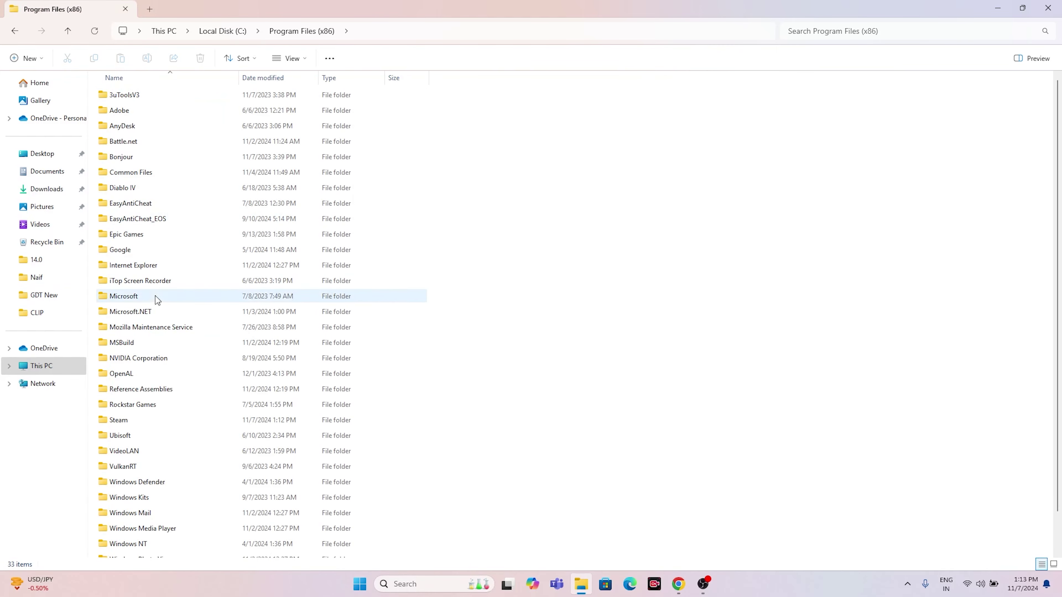
{"action": "double_click", "coordinate": [156, 382]}
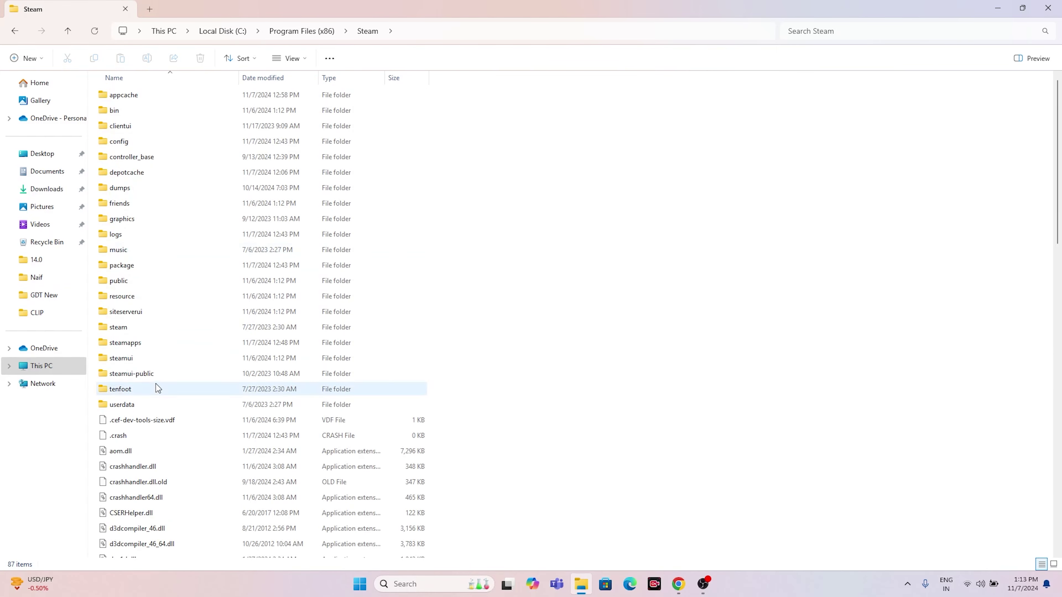
{"action": "double_click", "coordinate": [144, 343]}
{"action": "left_click", "coordinate": [132, 98]}
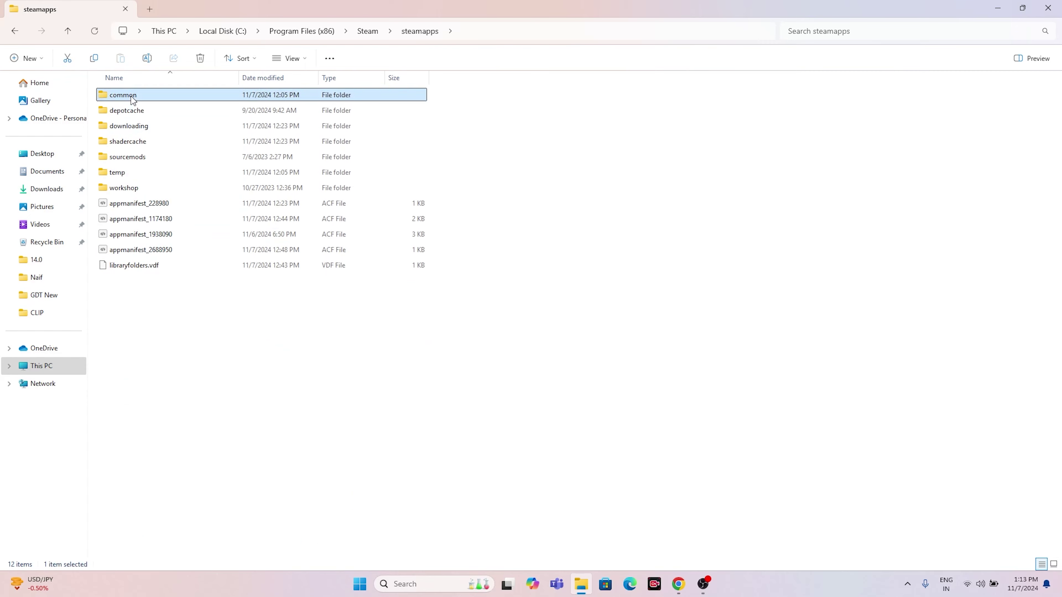
{"action": "double_click", "coordinate": [132, 99]}
{"action": "scroll", "coordinate": [175, 236], "scroll_direction": "down", "scroll_amount": 5}
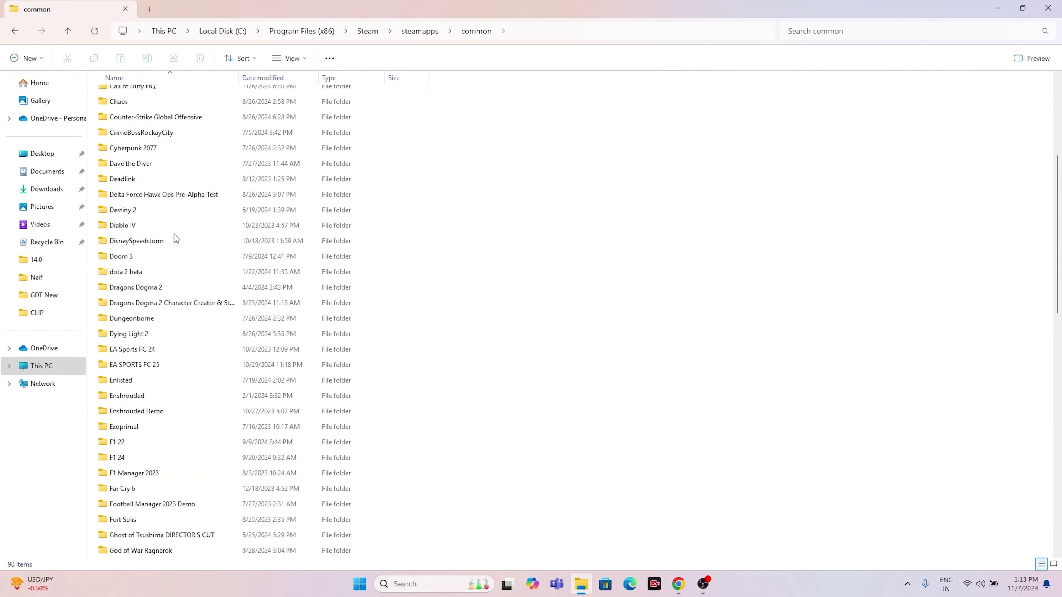
{"action": "scroll", "coordinate": [174, 236], "scroll_direction": "down", "scroll_amount": 15}
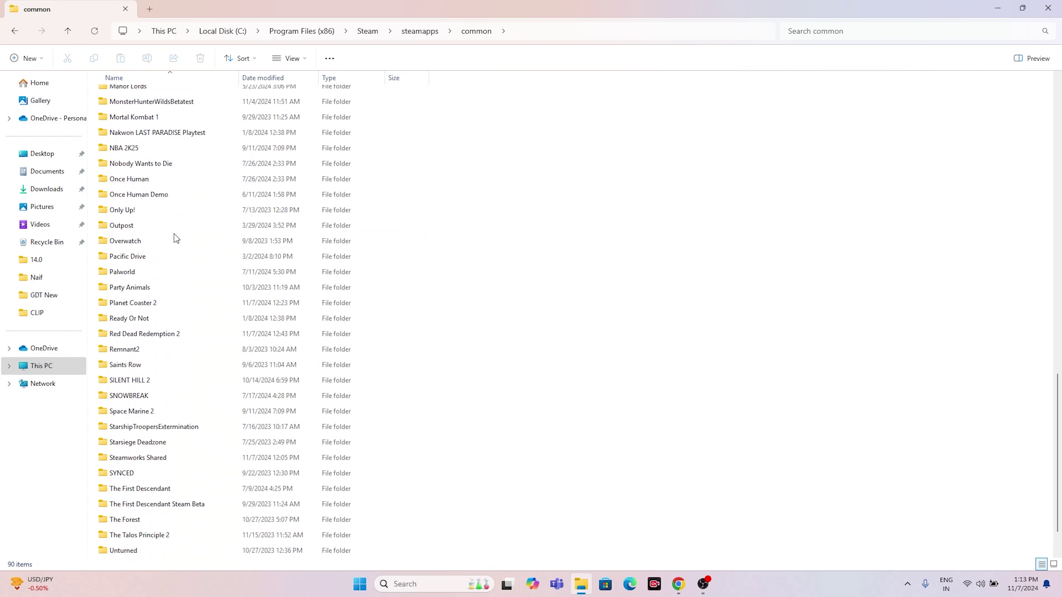
{"action": "double_click", "coordinate": [150, 307]}
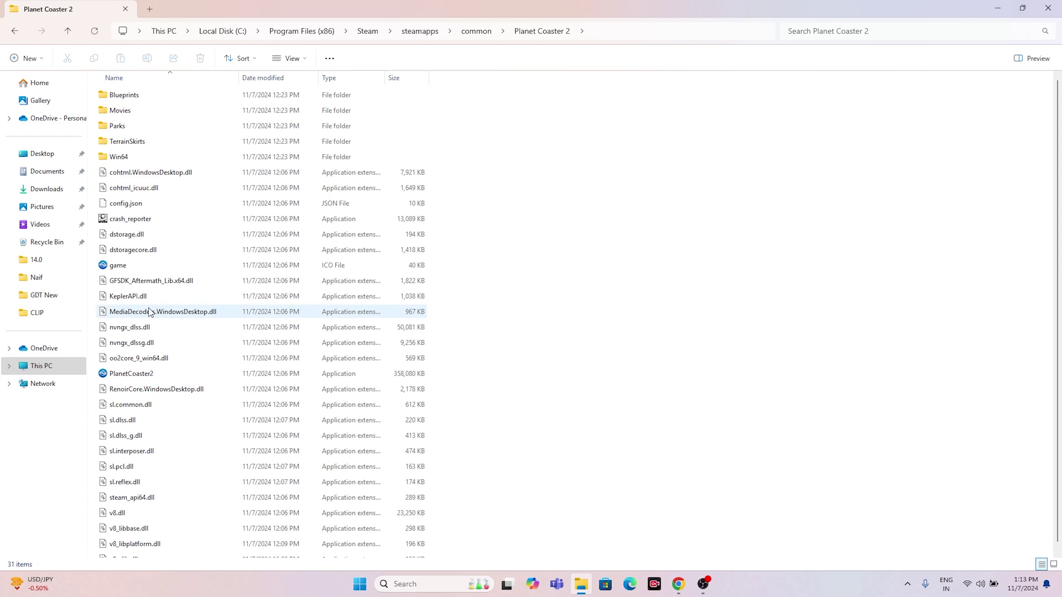
- Enable compatibility mode for the PlanetCoaster2 application, set it to Windows 7, and apply the change
{"action": "left_click", "coordinate": [351, 376]}
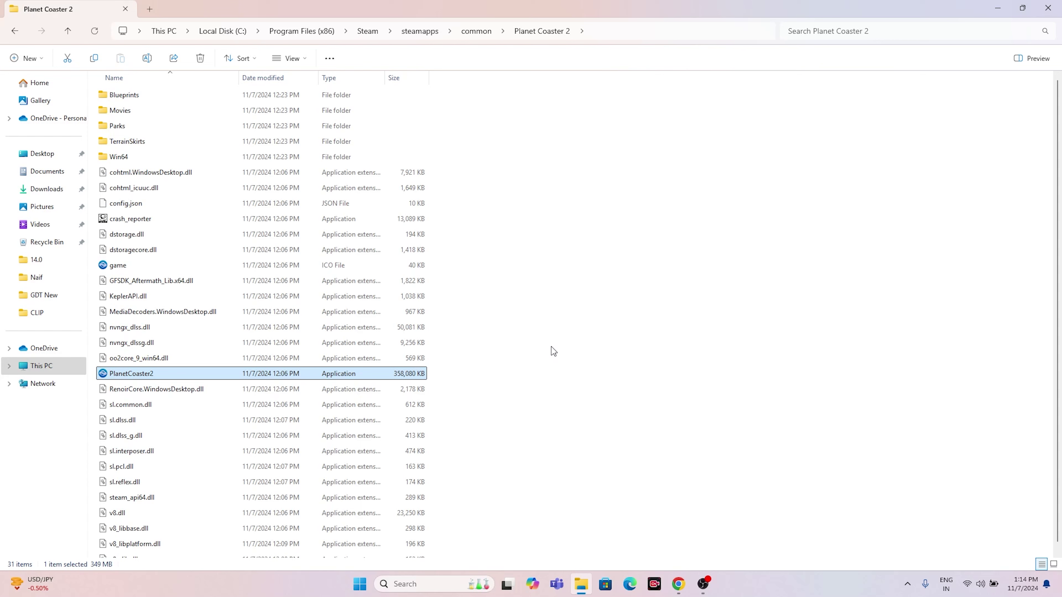
{"action": "right_click", "coordinate": [333, 377]}
{"action": "left_click", "coordinate": [372, 365]}
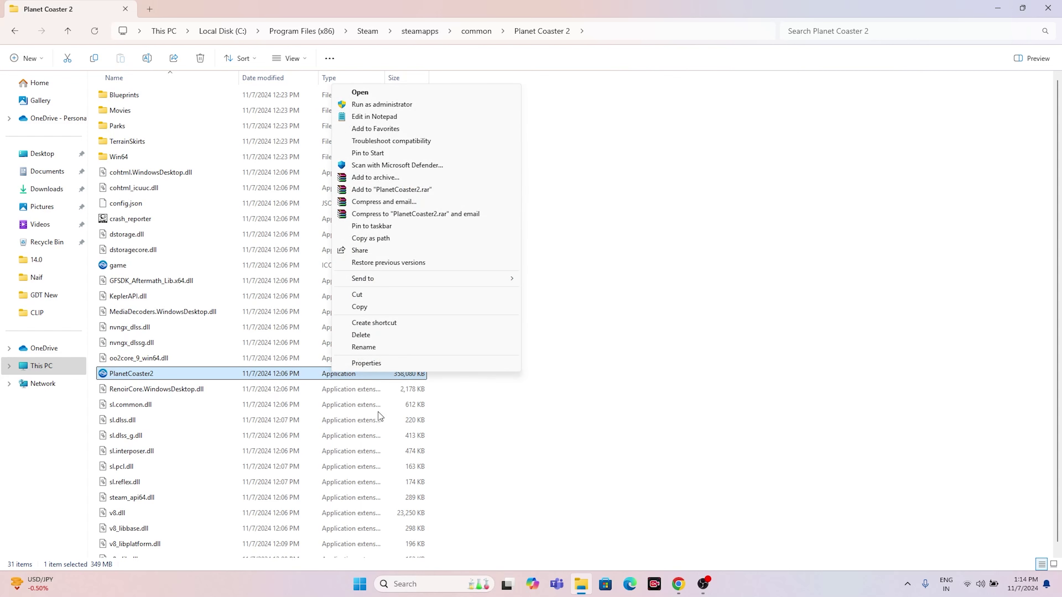
{"action": "left_click", "coordinate": [385, 364]}
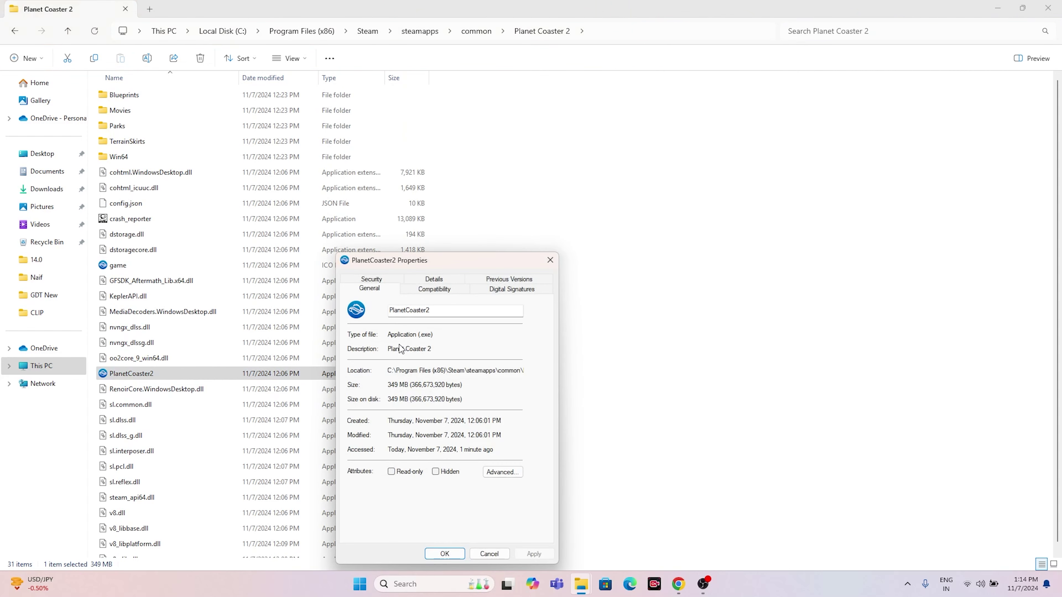
{"action": "left_click", "coordinate": [420, 295]}
{"action": "left_click", "coordinate": [356, 362]}
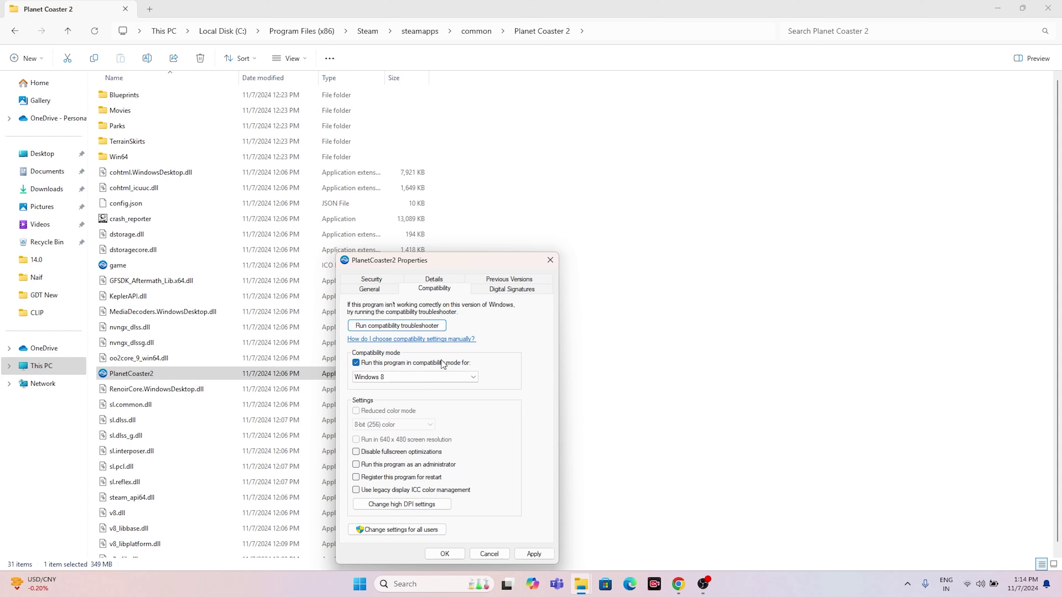
{"action": "left_click", "coordinate": [392, 378]}
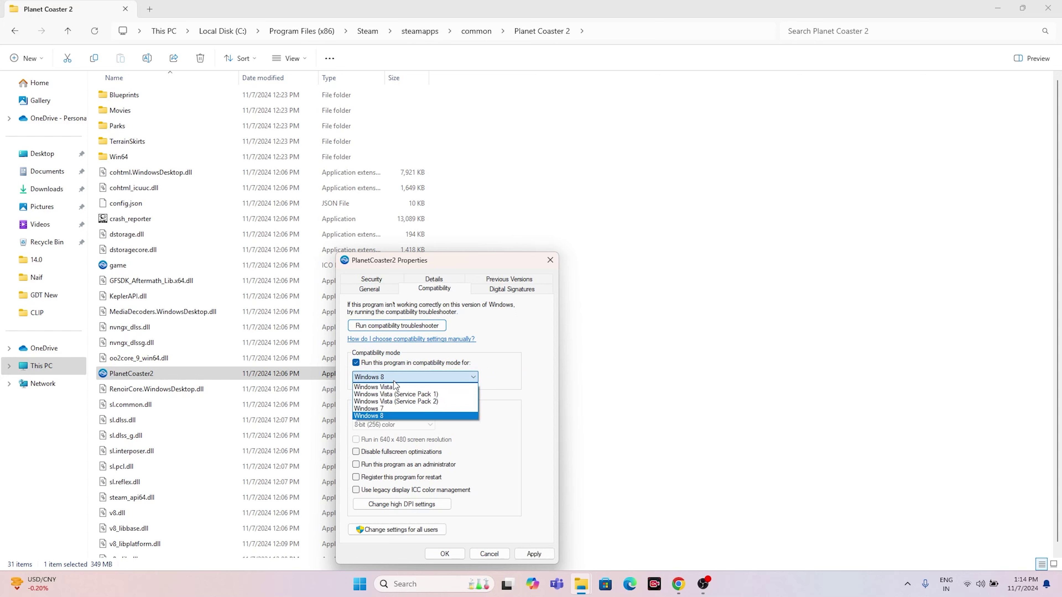
{"action": "left_click", "coordinate": [386, 408]}
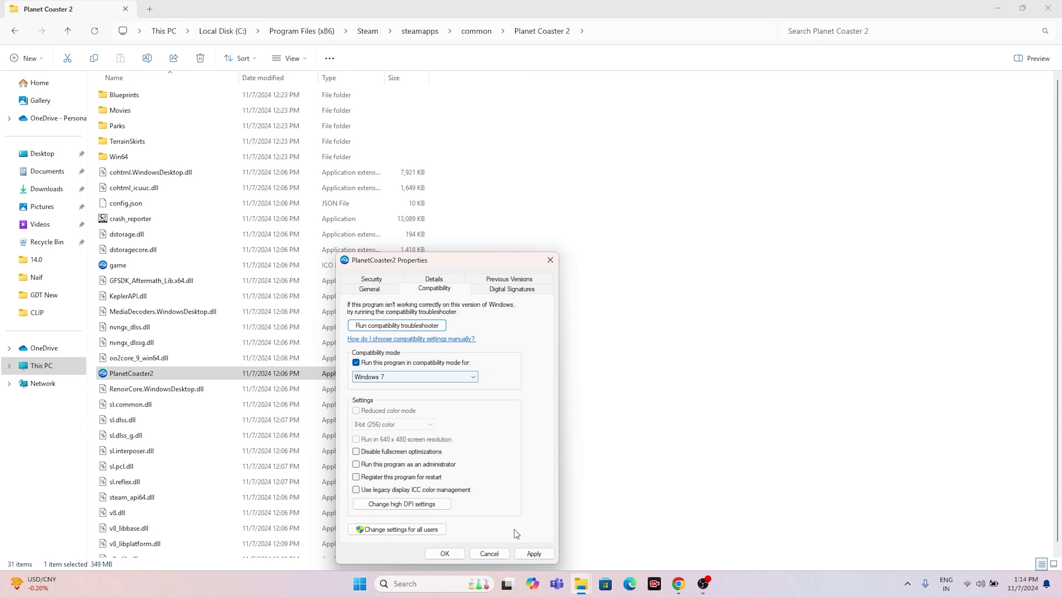
{"action": "left_click", "coordinate": [534, 554]}
{"action": "left_click", "coordinate": [445, 554]}
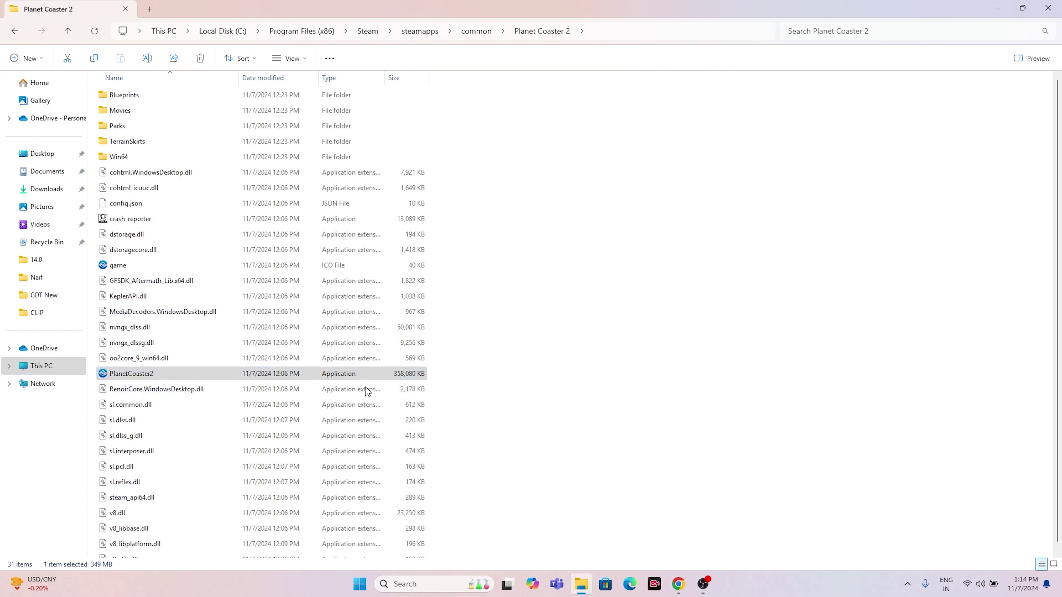
- Change the PlanetCoaster2 application's compatibility mode to Windows 8 and apply it
{"action": "right_click", "coordinate": [364, 377]}
{"action": "left_click", "coordinate": [398, 362]}
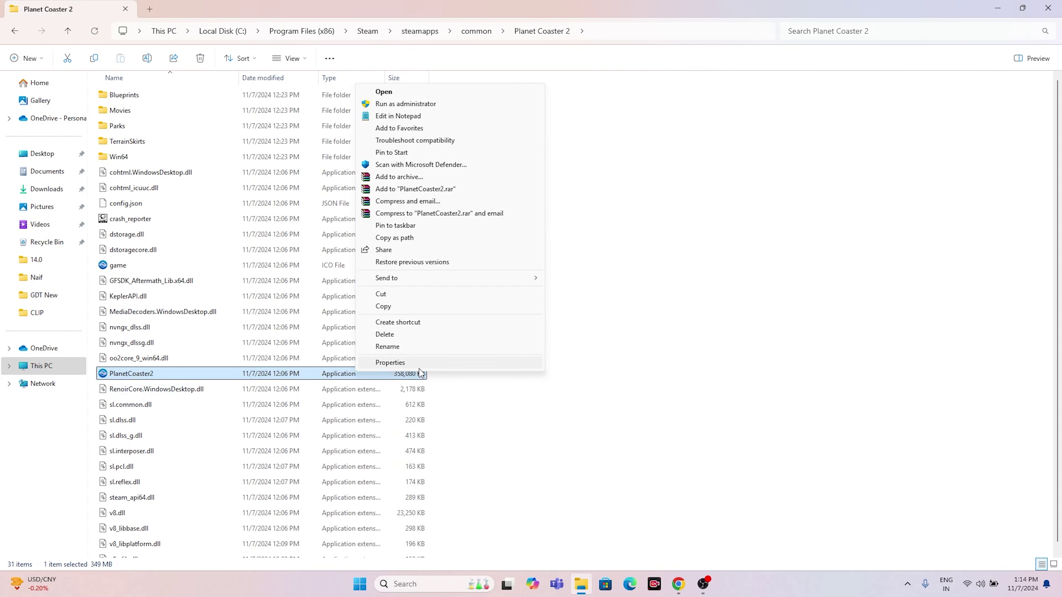
{"action": "left_click", "coordinate": [418, 363]}
{"action": "left_click", "coordinate": [461, 292]}
{"action": "left_click", "coordinate": [460, 377]}
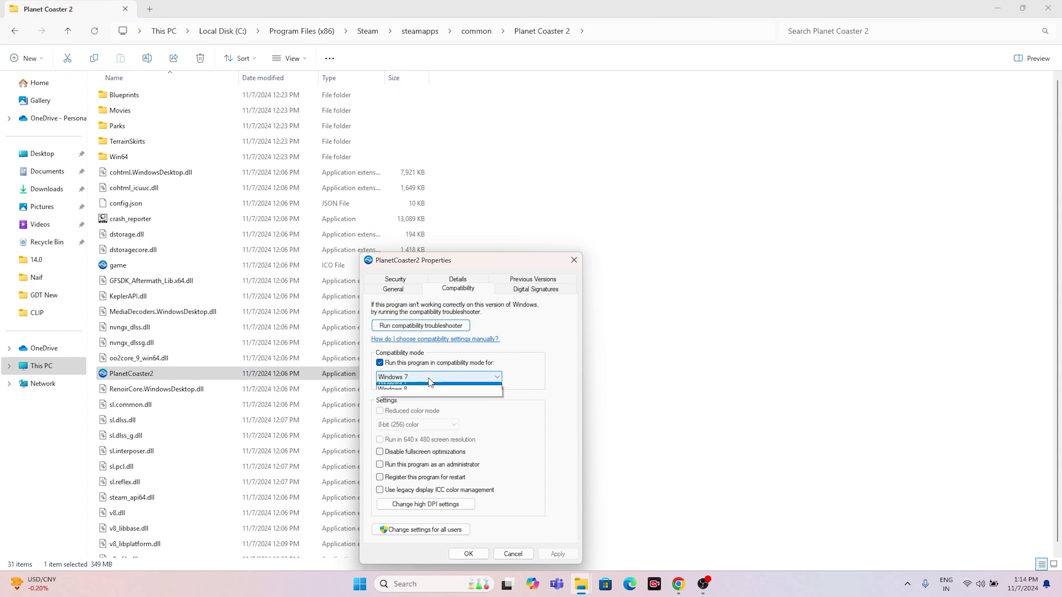
{"action": "left_click", "coordinate": [416, 416]}
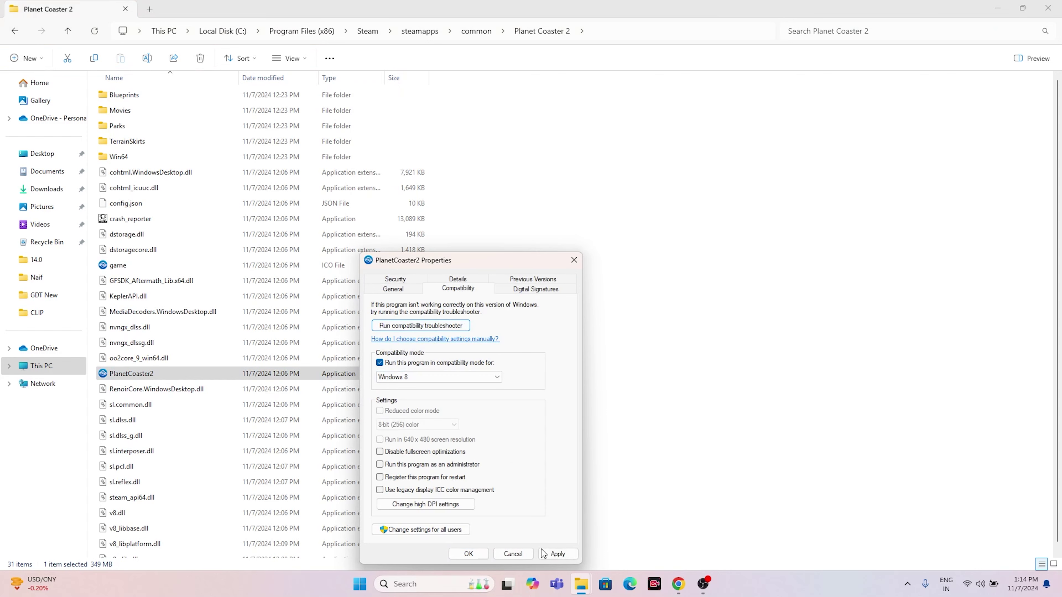
{"action": "left_click", "coordinate": [551, 554]}
{"action": "left_click", "coordinate": [469, 554]}
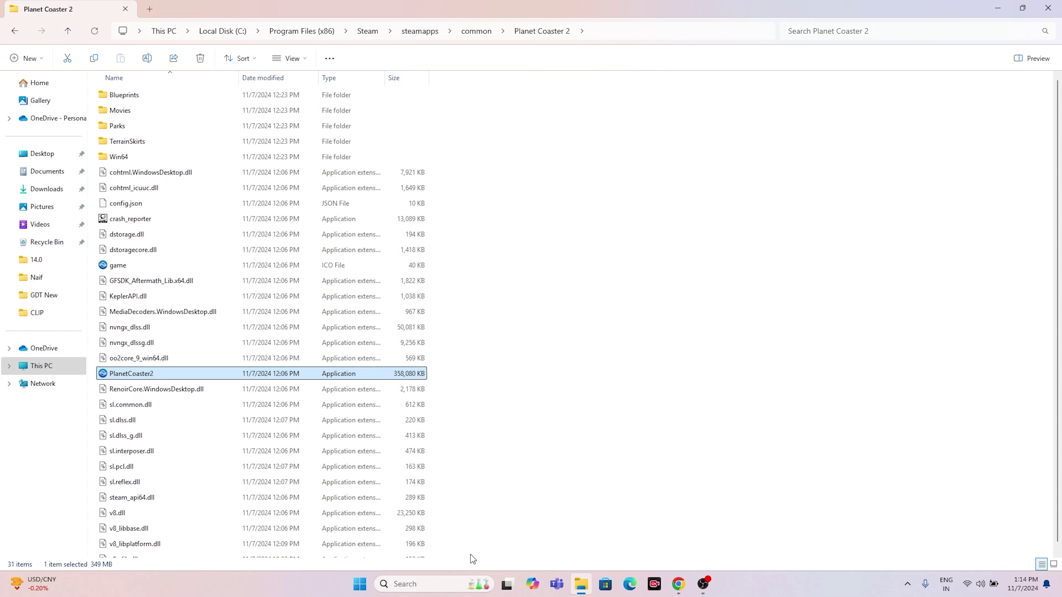
- Set the PlanetCoaster2 application to run as an administrator, apply the setting, and close the game folder
{"action": "right_click", "coordinate": [376, 375]}
{"action": "left_click", "coordinate": [424, 369]}
{"action": "left_click", "coordinate": [439, 366]}
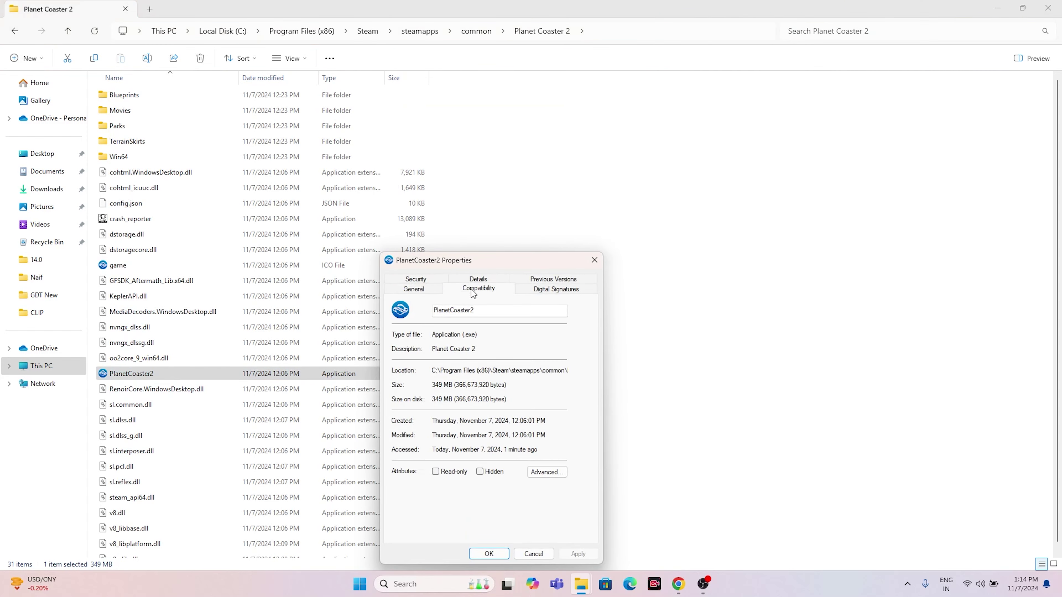
{"action": "left_click", "coordinate": [473, 289]}
{"action": "left_click", "coordinate": [400, 465]}
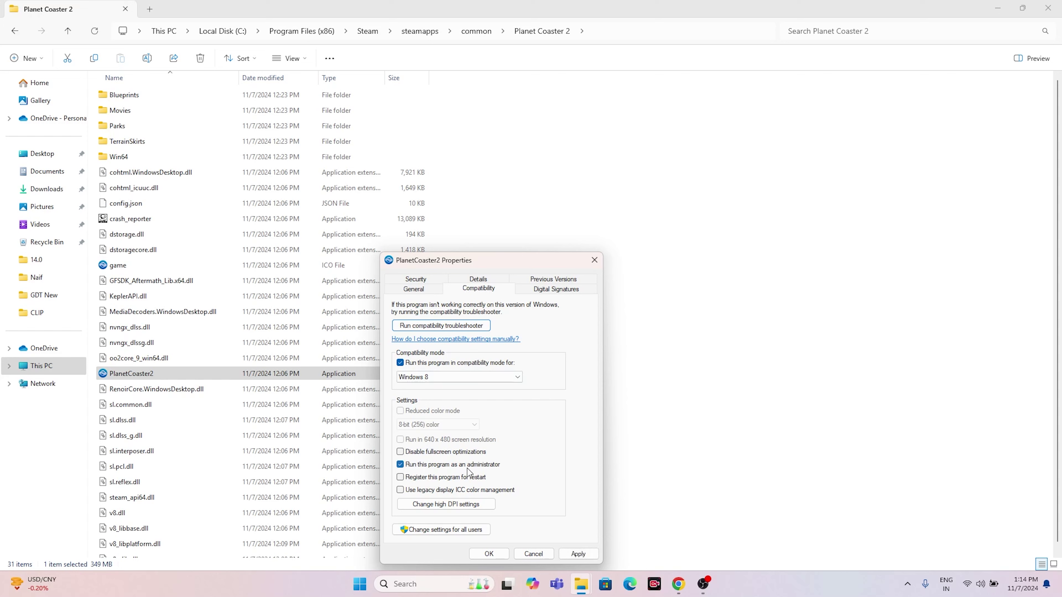
{"action": "left_click", "coordinate": [585, 553]}
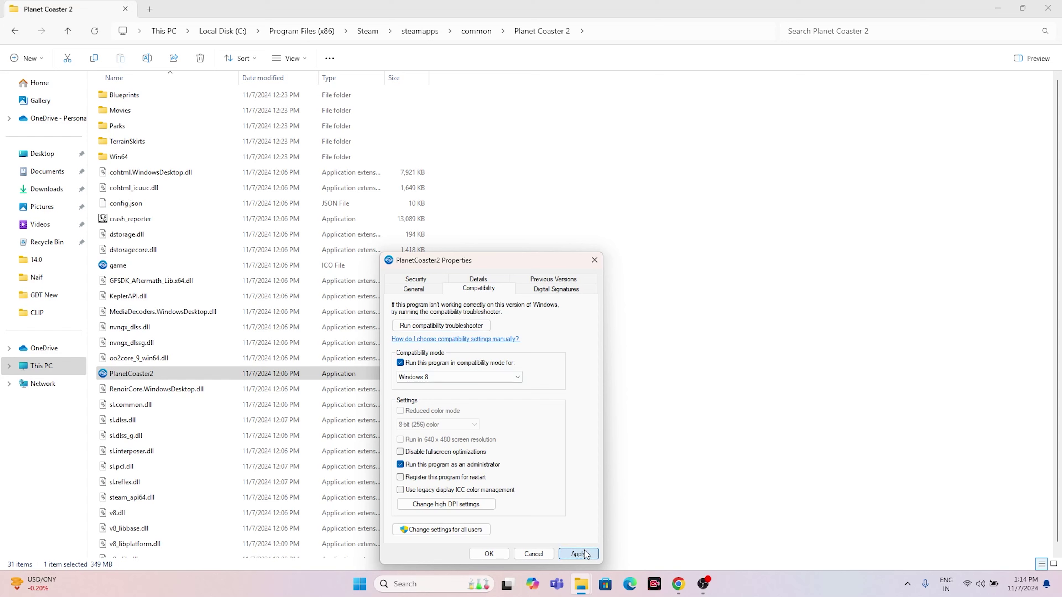
{"action": "left_click", "coordinate": [487, 554]}
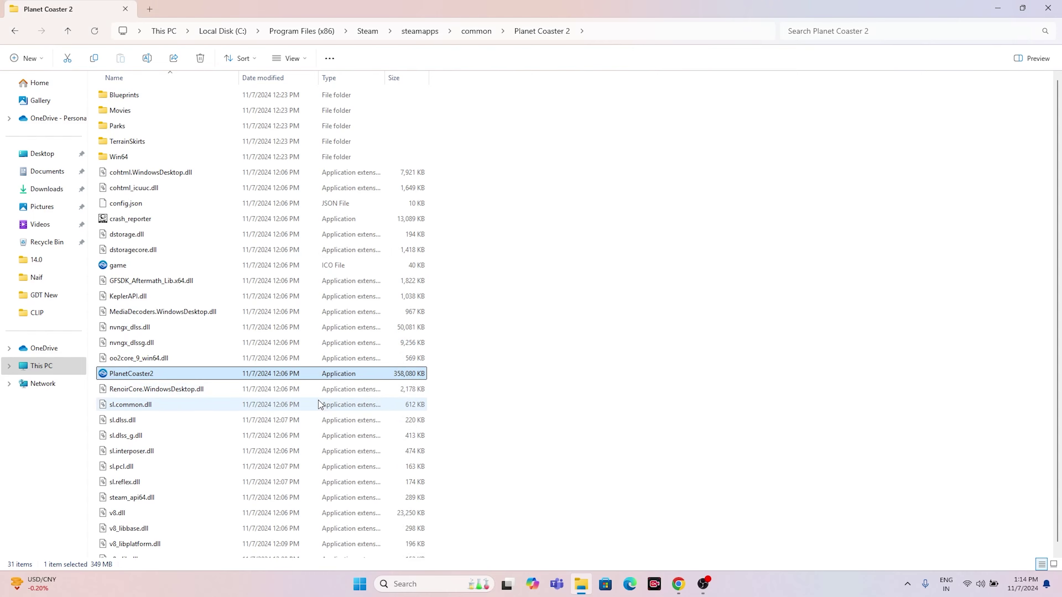
{"action": "left_click", "coordinate": [1047, 9]}
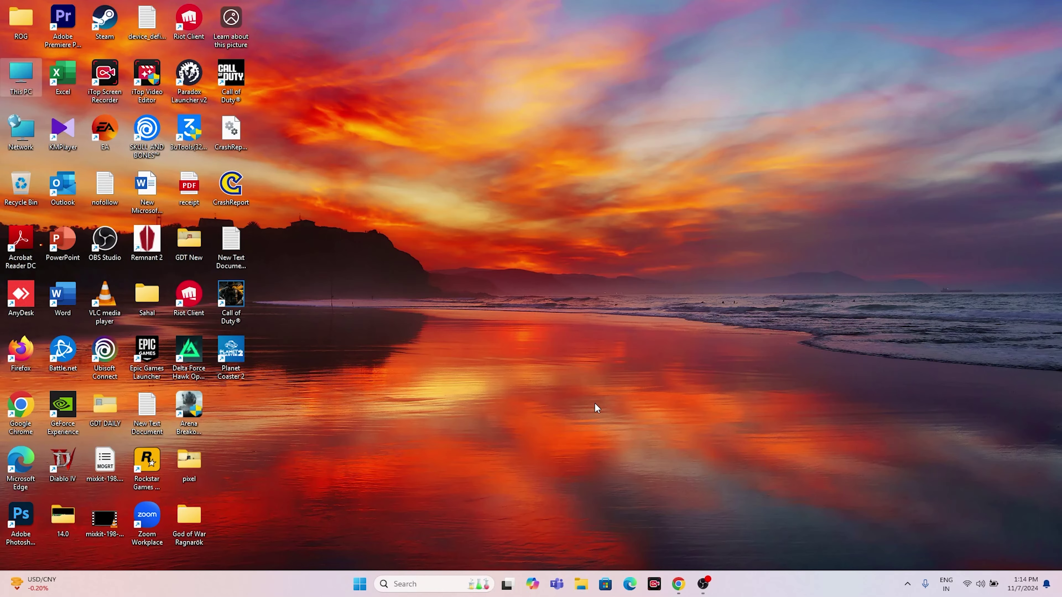
- Switch to Steam and open the System and Security settings of the Windows Control Panel
{"action": "double_click", "coordinate": [102, 30]}
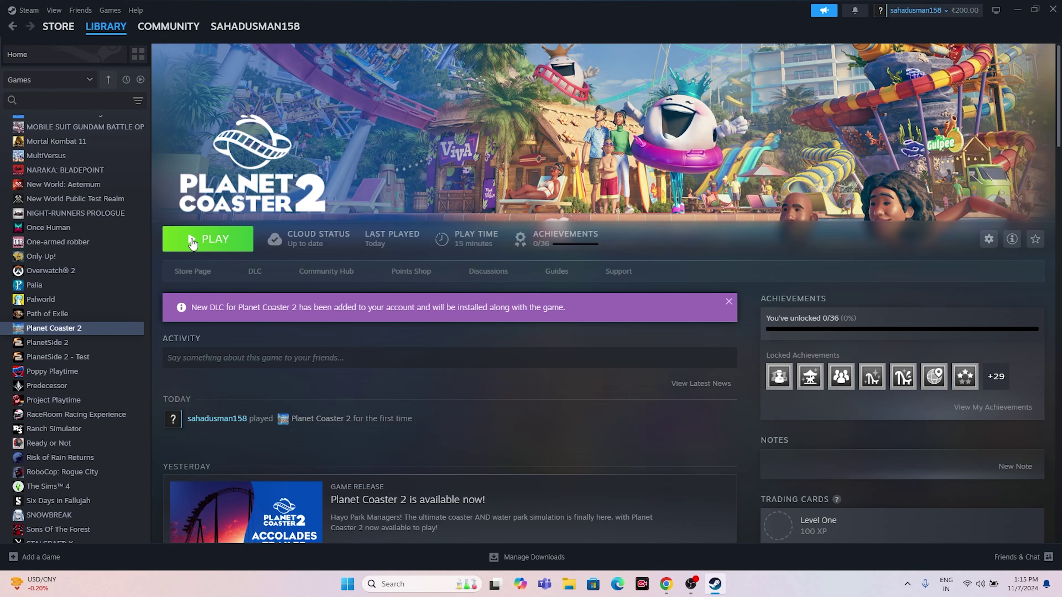
{"action": "left_click", "coordinate": [388, 583]}
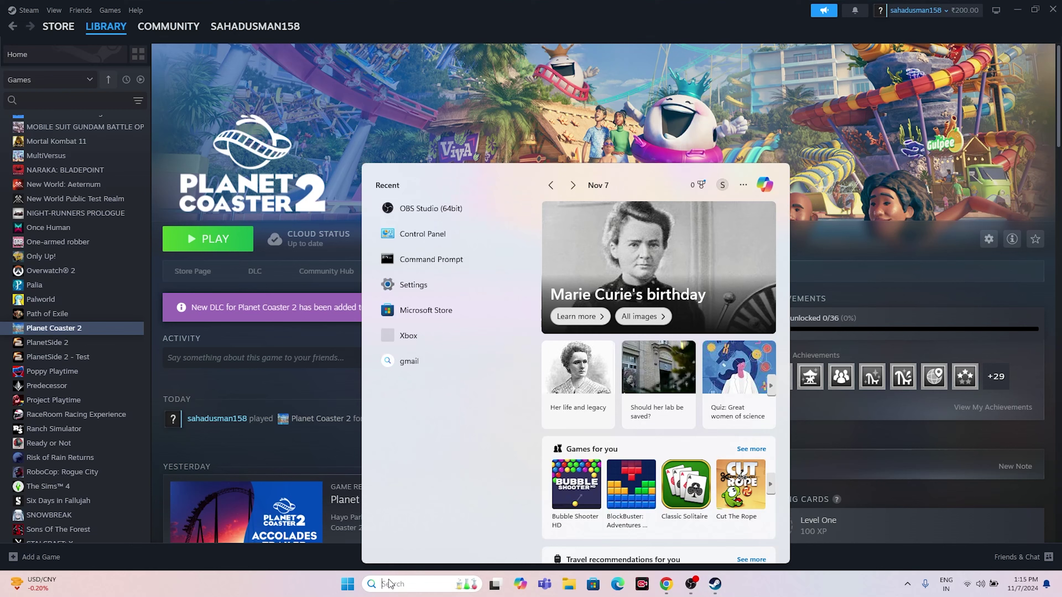
{"action": "type", "text": "contr"}
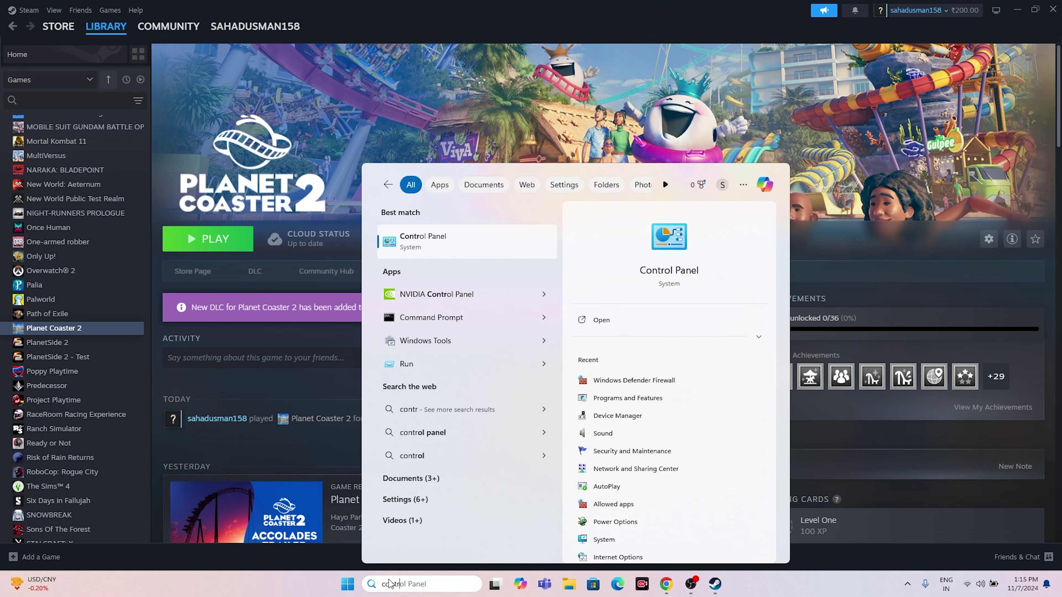
{"action": "type", "text": "ol"}
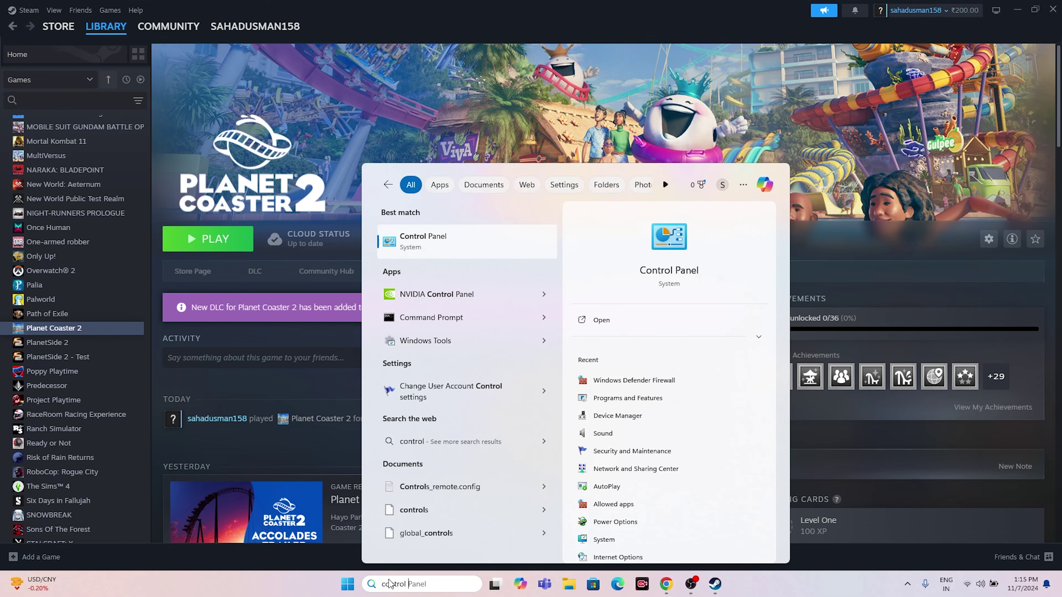
{"action": "left_click", "coordinate": [425, 236]}
{"action": "left_click", "coordinate": [406, 90]}
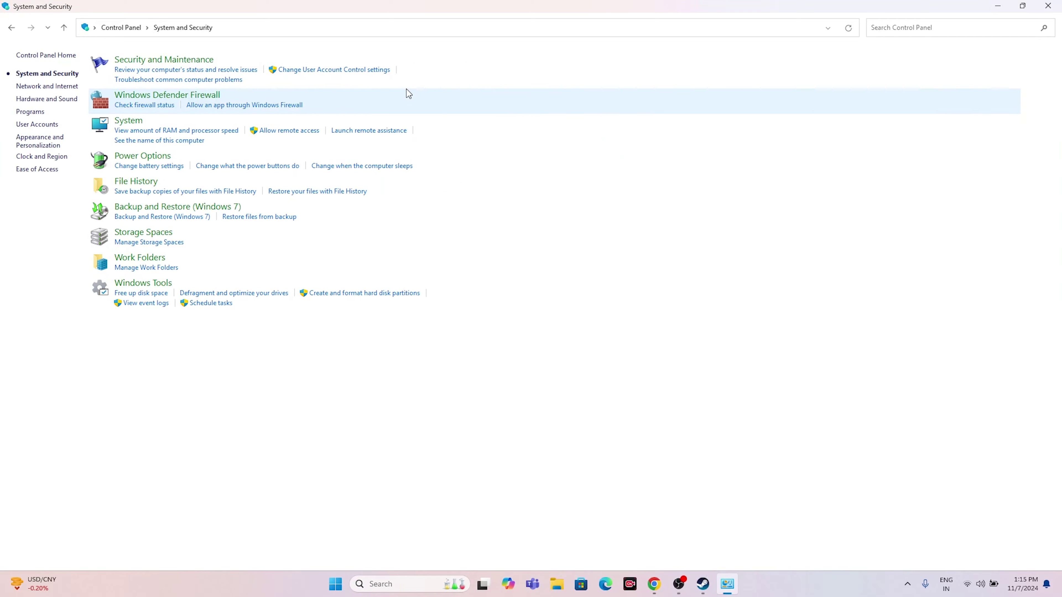
- Open the list of apps allowed through Windows Defender Firewall and locate the Planet Coaster 2 entry
{"action": "left_click", "coordinate": [223, 96]}
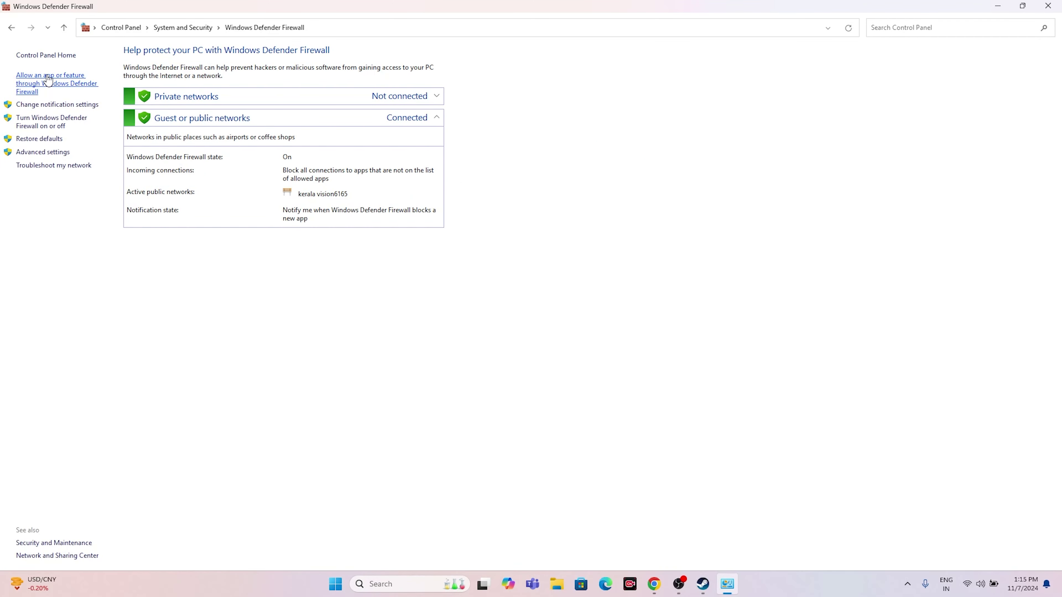
{"action": "left_click", "coordinate": [48, 78]}
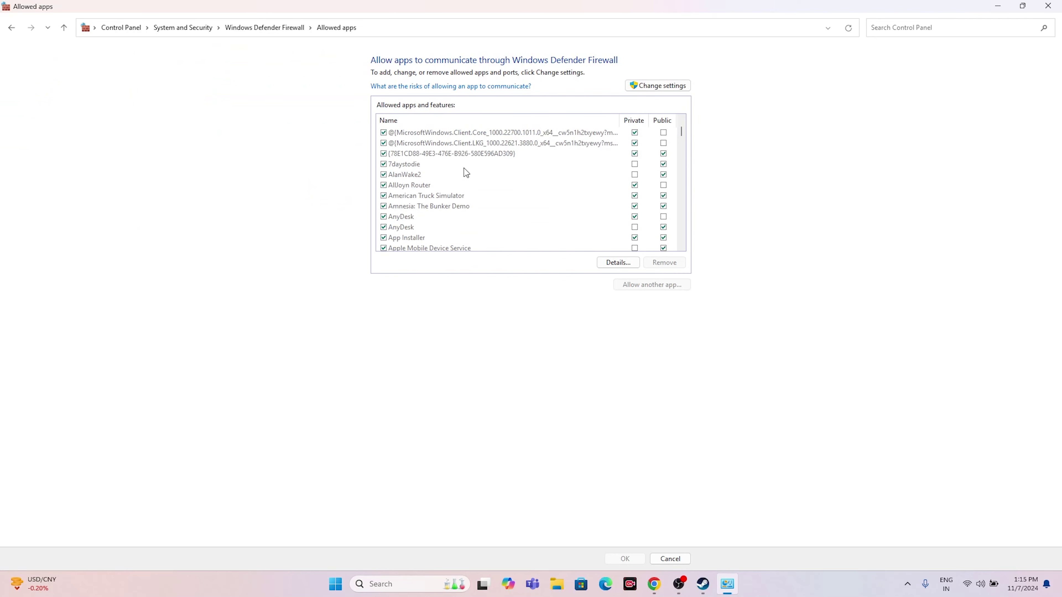
{"action": "scroll", "coordinate": [464, 169], "scroll_direction": "down", "scroll_amount": 12}
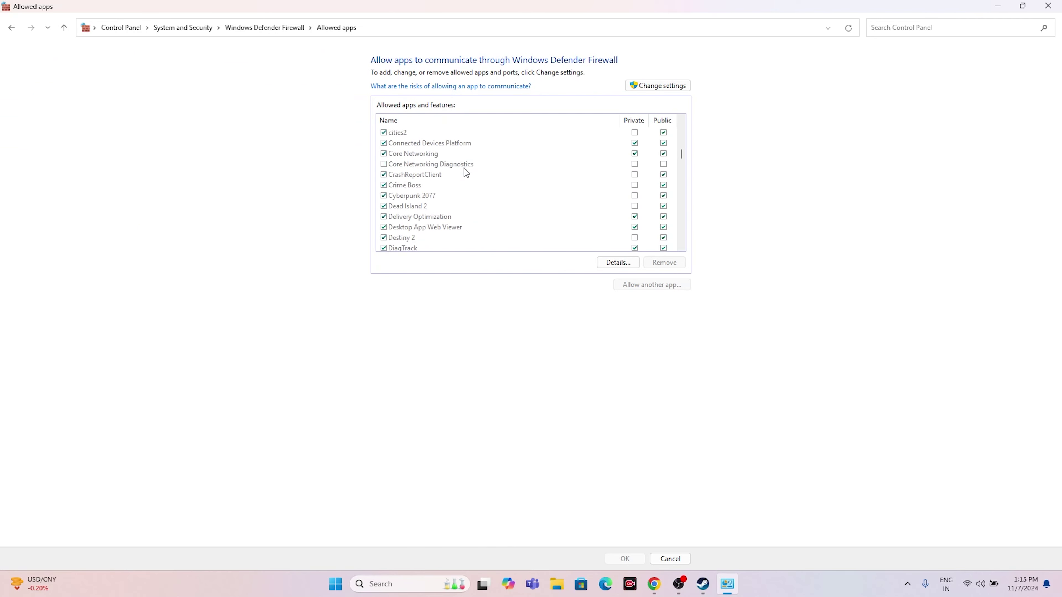
{"action": "scroll", "coordinate": [465, 173], "scroll_direction": "down", "scroll_amount": 10}
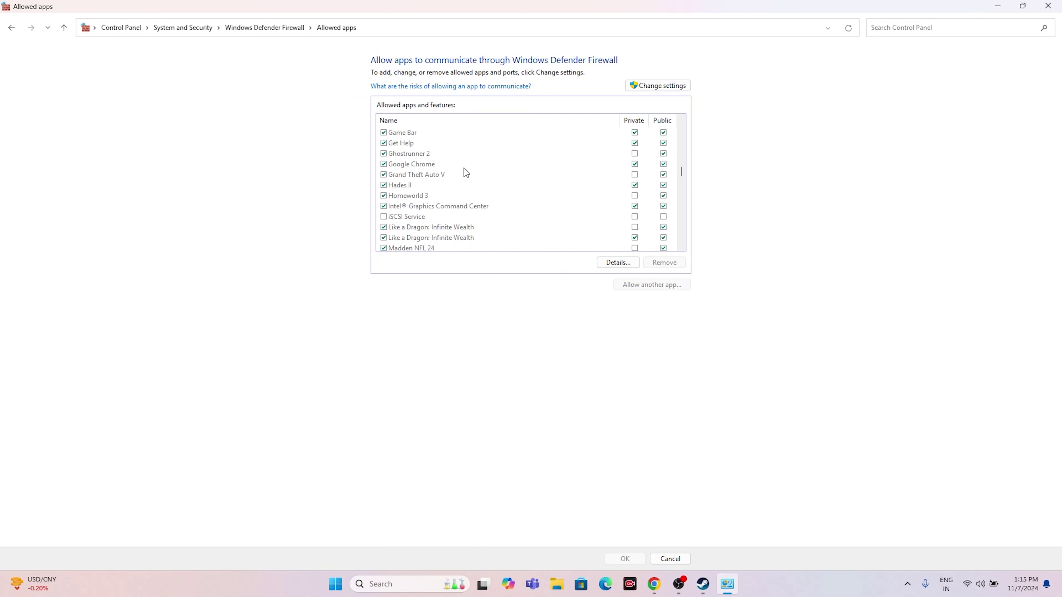
{"action": "scroll", "coordinate": [465, 173], "scroll_direction": "down", "scroll_amount": 12}
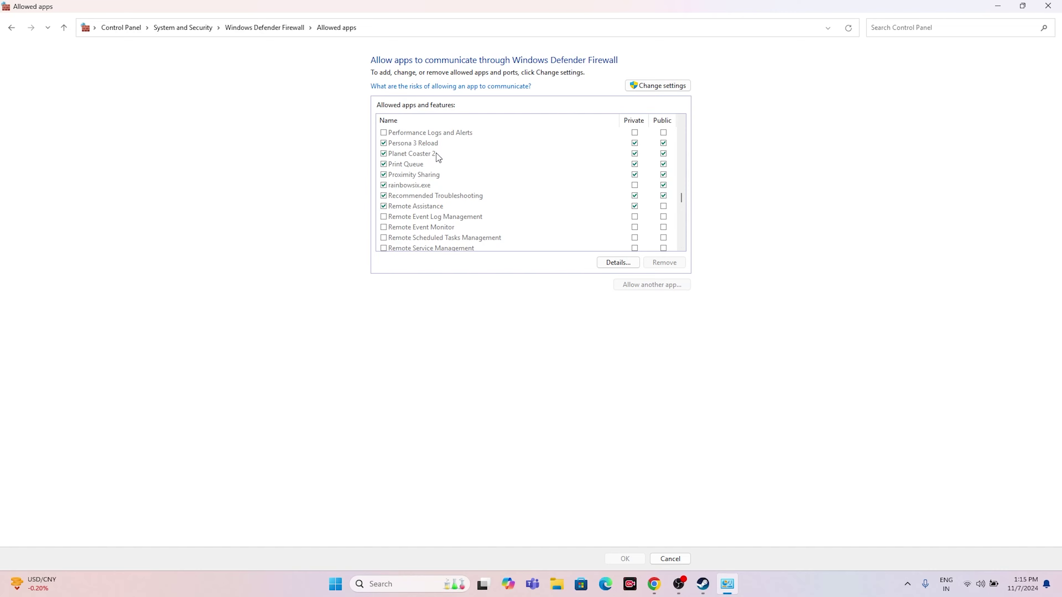
- Unlock the allowed apps settings and start adding another app, browsing to C:\Program Files (x86) for it
{"action": "left_click", "coordinate": [660, 87]}
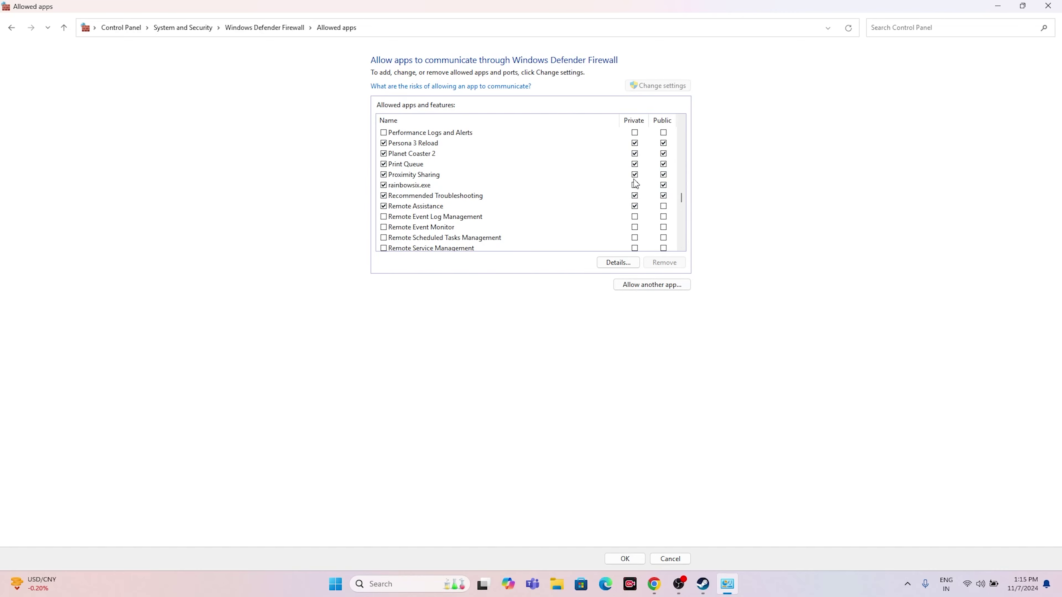
{"action": "left_click", "coordinate": [642, 285]}
{"action": "left_click", "coordinate": [610, 344]}
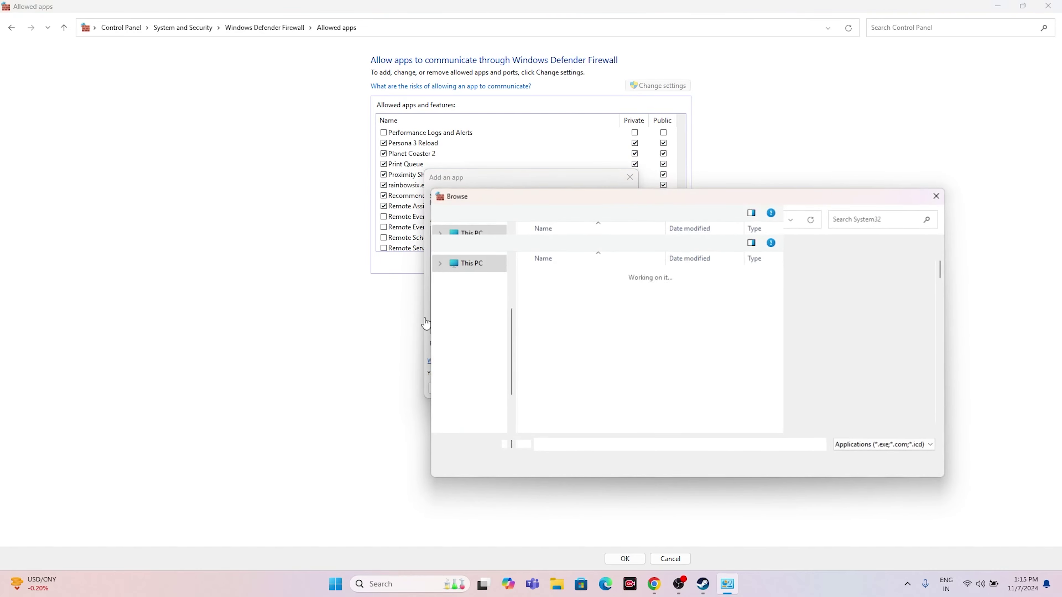
{"action": "scroll", "coordinate": [467, 408], "scroll_direction": "down", "scroll_amount": 2}
{"action": "left_click", "coordinate": [477, 384]}
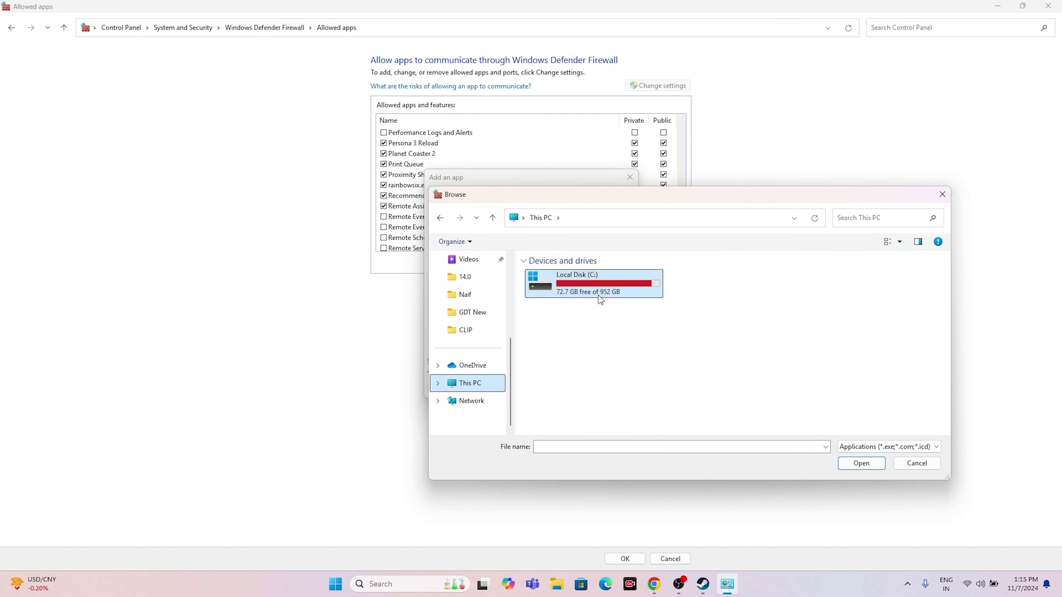
{"action": "double_click", "coordinate": [598, 293]}
{"action": "double_click", "coordinate": [581, 398]}
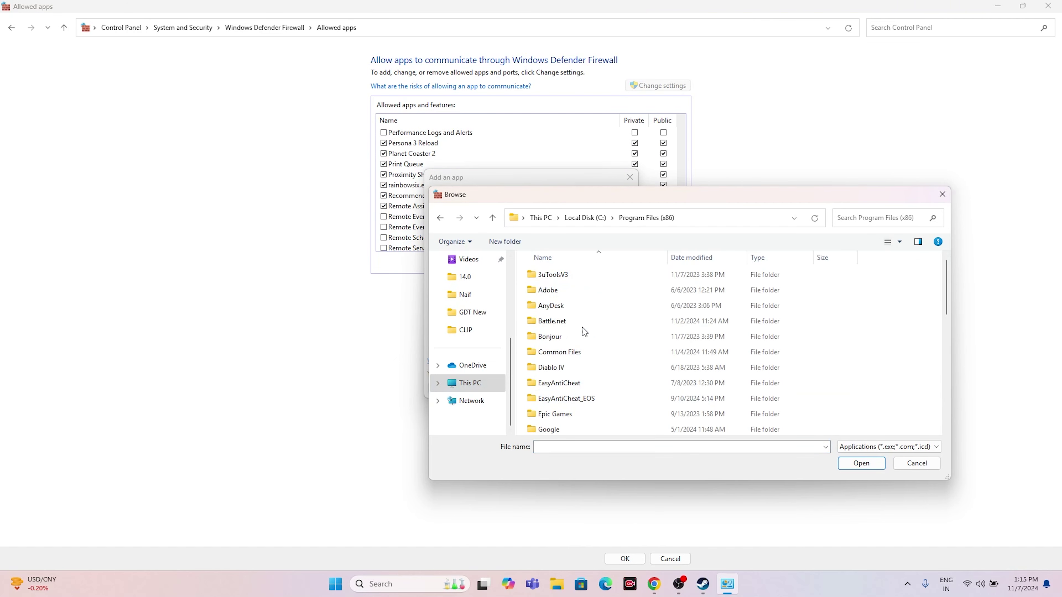
- Browse to the Steam\steamapps\common\Planet Coaster 2 folder within Program Files (x86)
{"action": "scroll", "coordinate": [582, 322], "scroll_direction": "down", "scroll_amount": 10}
{"action": "scroll", "coordinate": [570, 314], "scroll_direction": "up", "scroll_amount": 1}
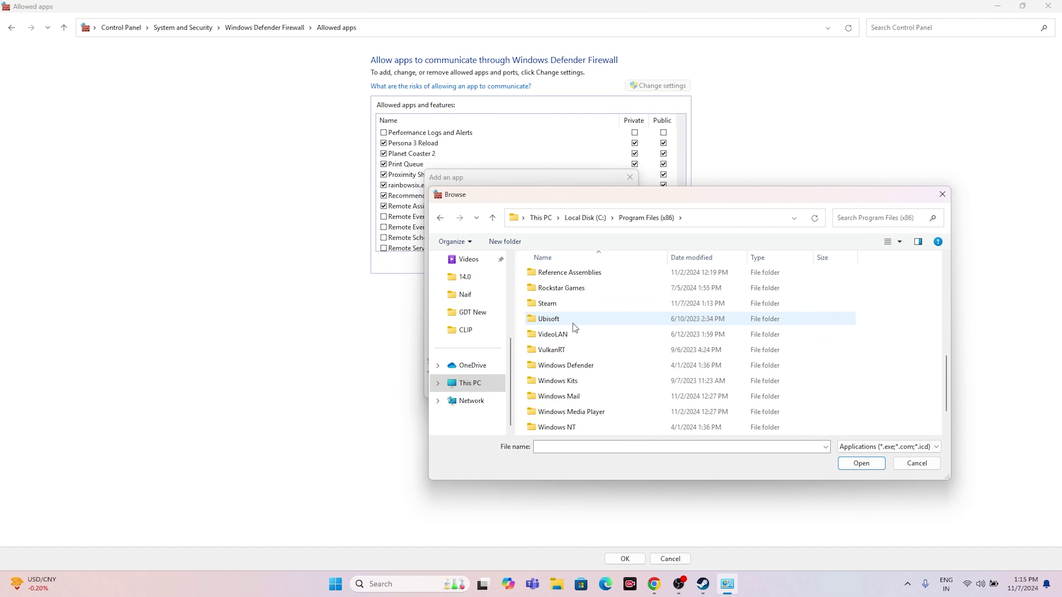
{"action": "double_click", "coordinate": [565, 304]}
{"action": "scroll", "coordinate": [572, 306], "scroll_direction": "down", "scroll_amount": 3}
{"action": "scroll", "coordinate": [571, 304], "scroll_direction": "down", "scroll_amount": 2}
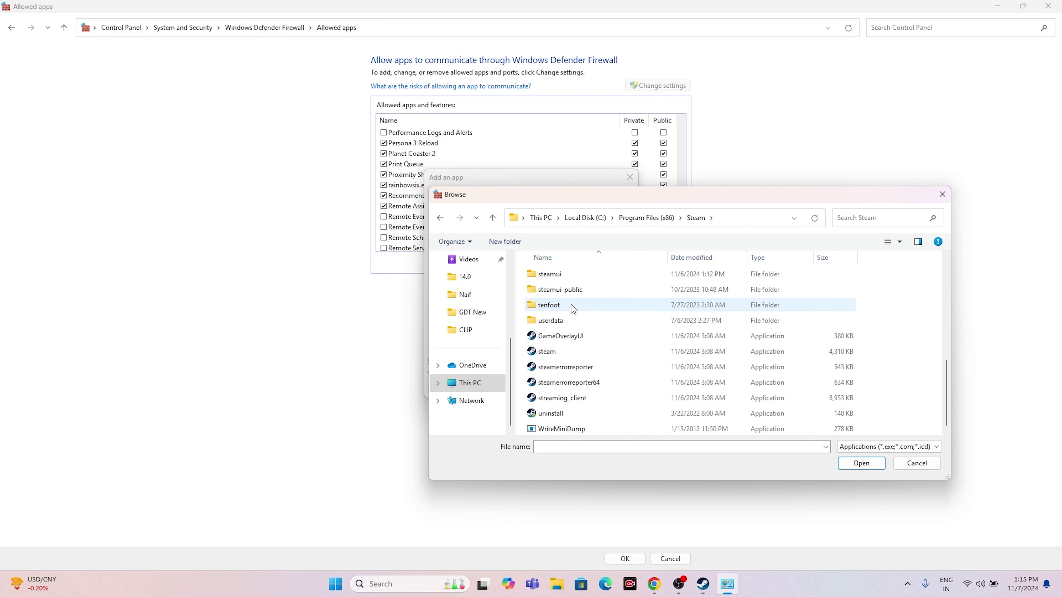
{"action": "scroll", "coordinate": [576, 319], "scroll_direction": "up", "scroll_amount": 1}
{"action": "double_click", "coordinate": [572, 302]}
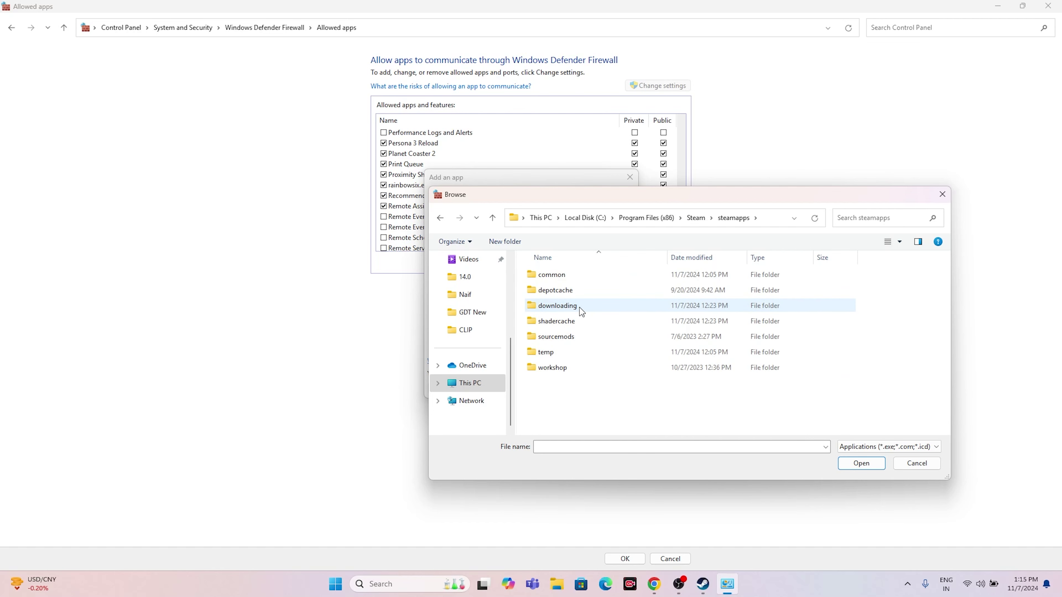
{"action": "double_click", "coordinate": [570, 274]}
{"action": "scroll", "coordinate": [583, 319], "scroll_direction": "down", "scroll_amount": 3}
{"action": "scroll", "coordinate": [583, 320], "scroll_direction": "down", "scroll_amount": 12}
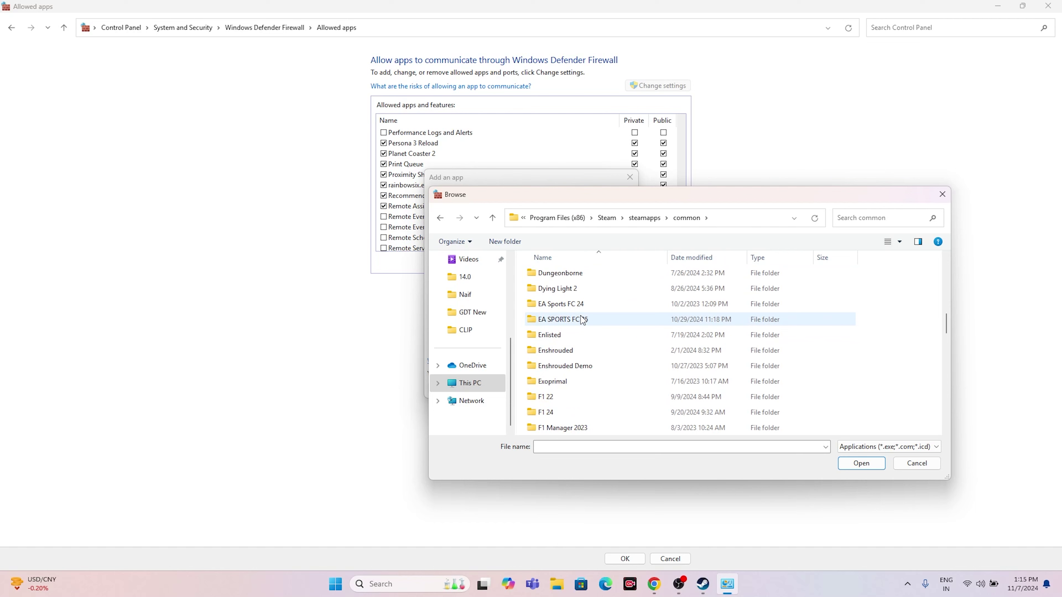
{"action": "scroll", "coordinate": [583, 320], "scroll_direction": "down", "scroll_amount": 1}
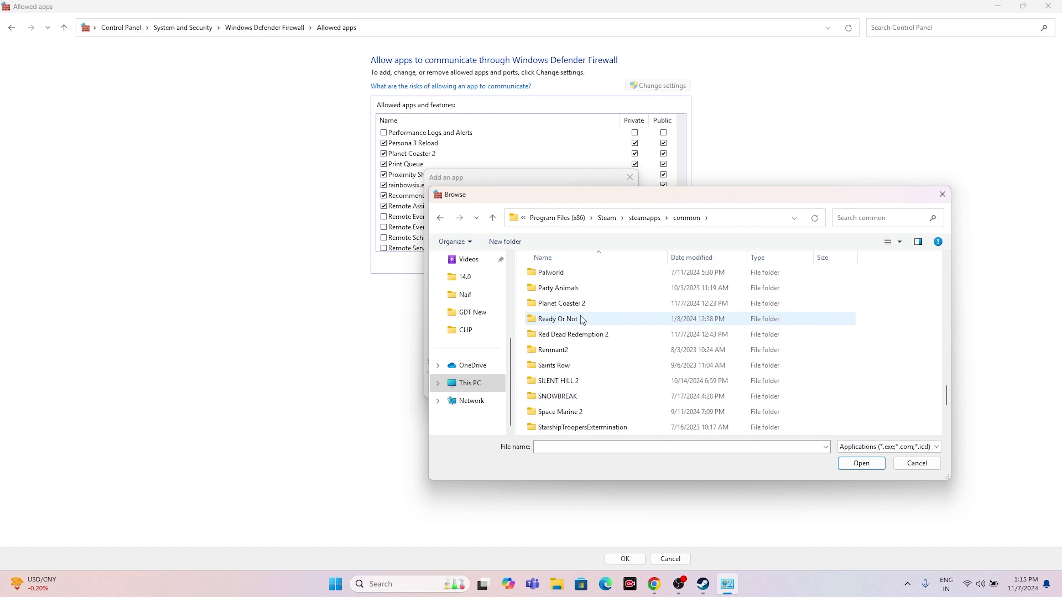
{"action": "double_click", "coordinate": [581, 304]}
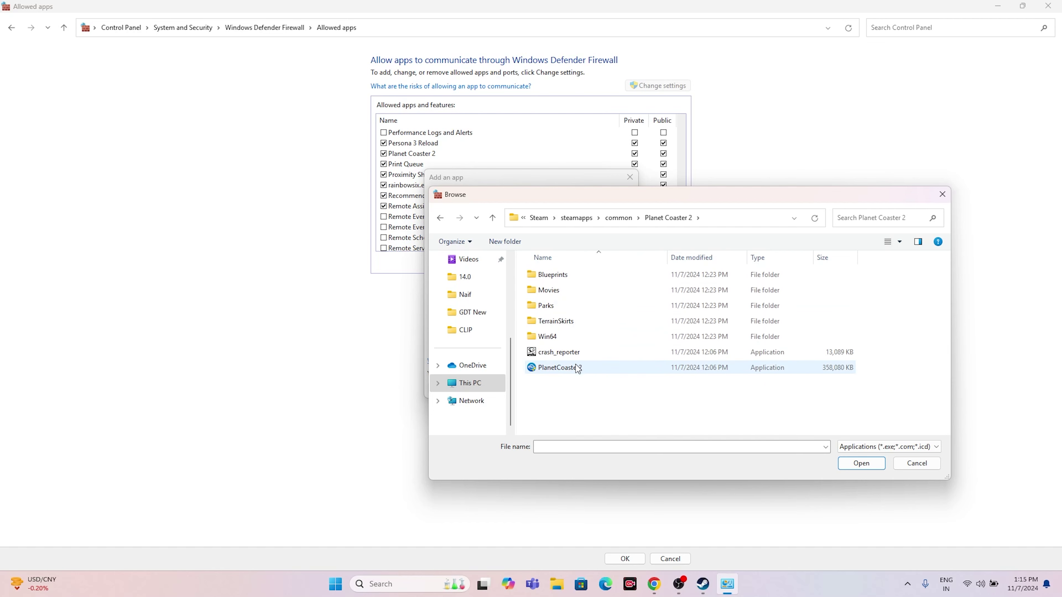
- Try to add the PlanetCoaster2 application to the firewall's allowed apps, and close the Control Panel
{"action": "left_click", "coordinate": [577, 367]}
{"action": "left_click", "coordinate": [860, 463]}
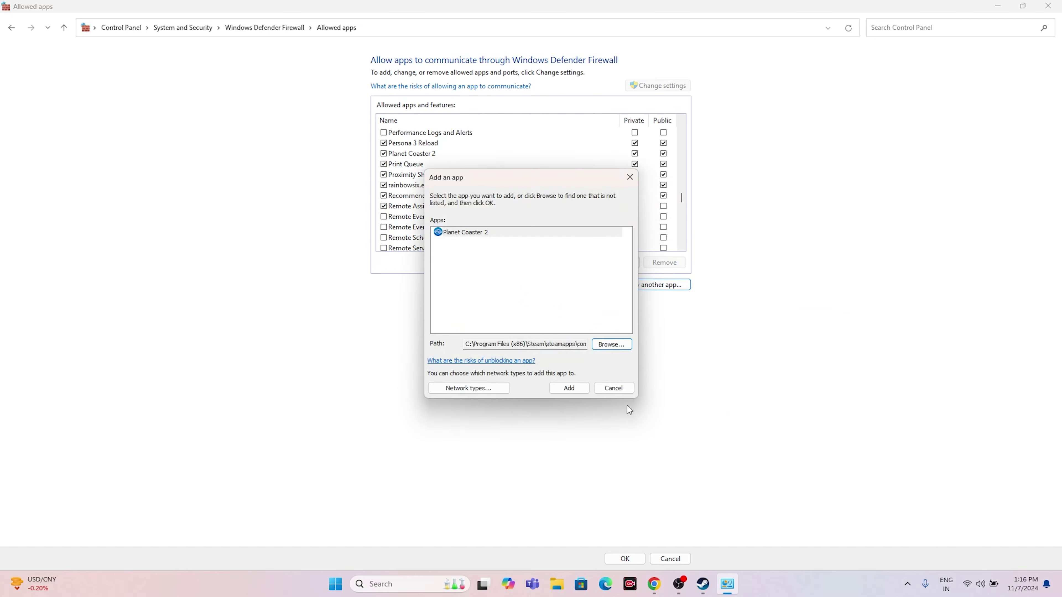
{"action": "left_click", "coordinate": [569, 388]}
{"action": "left_click", "coordinate": [606, 330]}
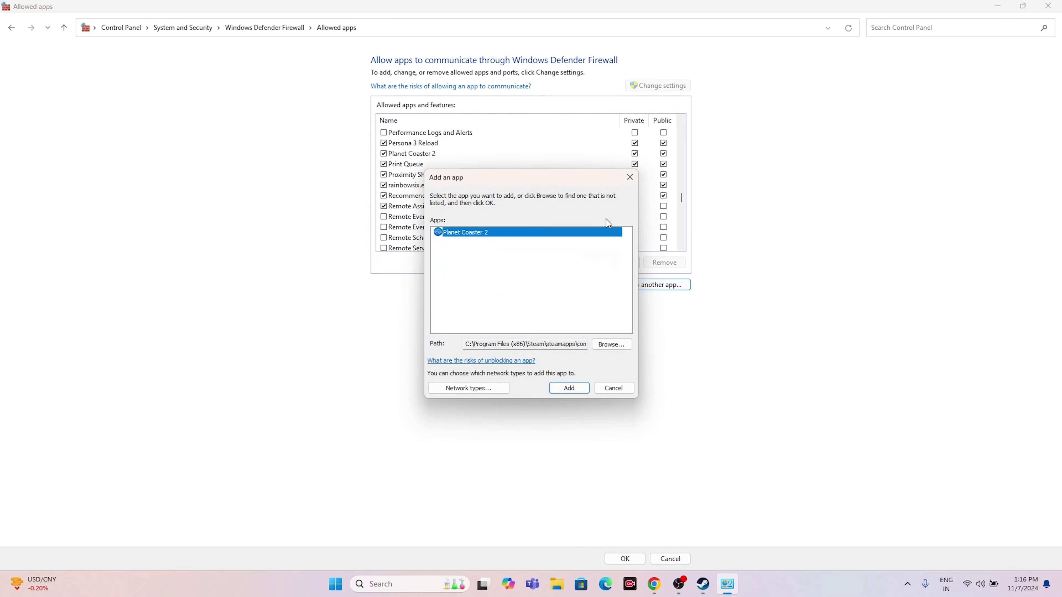
{"action": "left_click", "coordinate": [628, 179]}
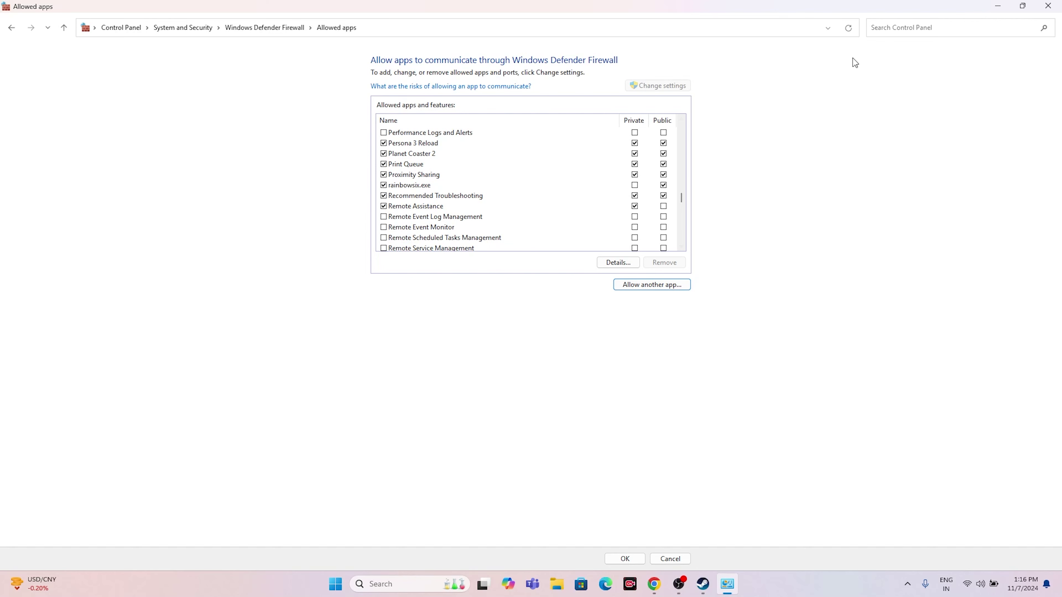
{"action": "left_click", "coordinate": [1048, 6]}
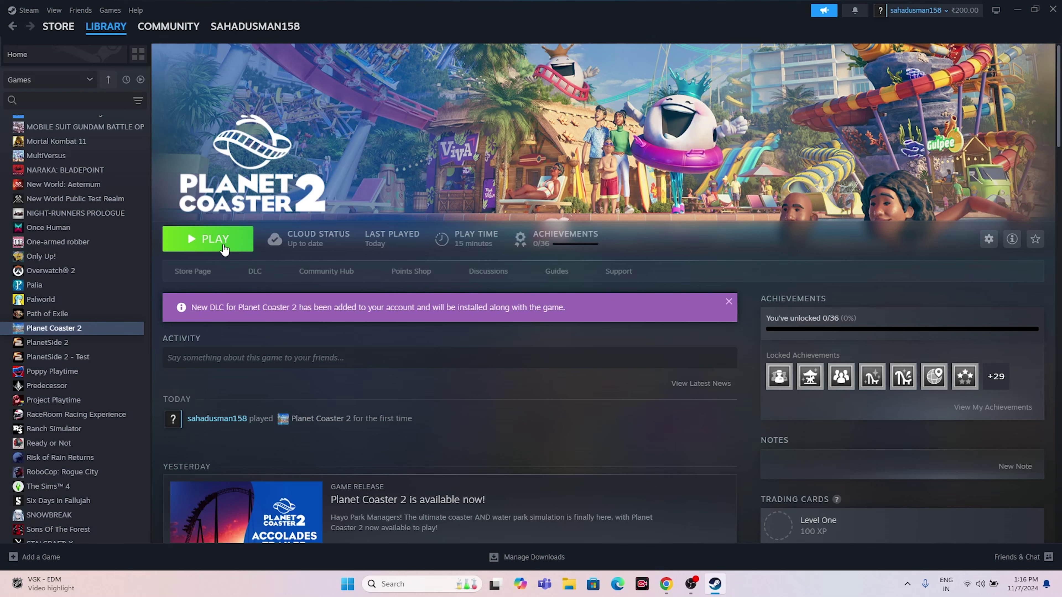
- View the contents of the Documents folder in File Explorer and close the window
{"action": "left_click", "coordinate": [568, 585]}
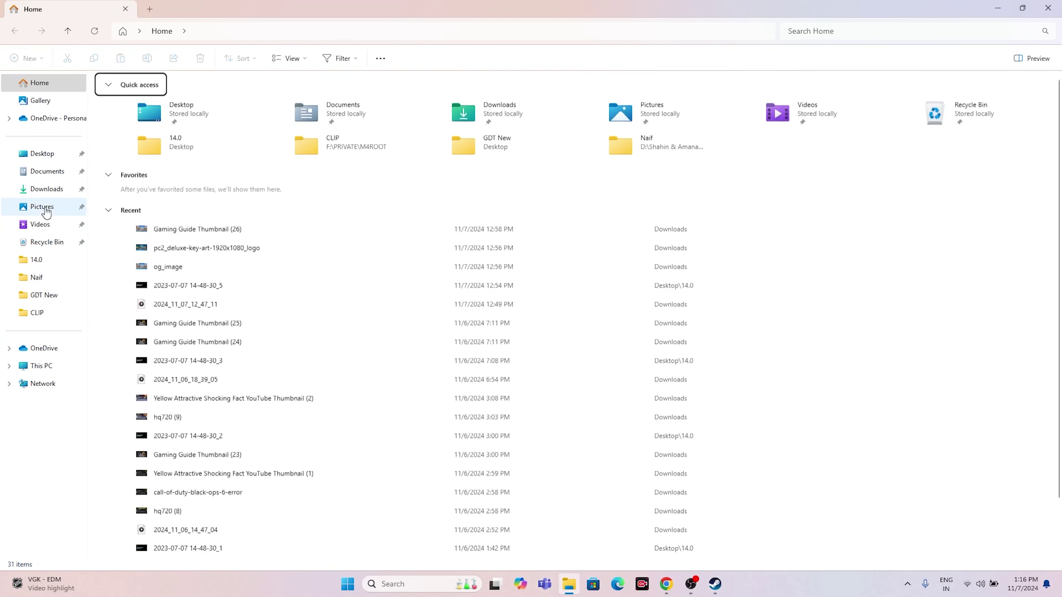
{"action": "left_click", "coordinate": [53, 177]}
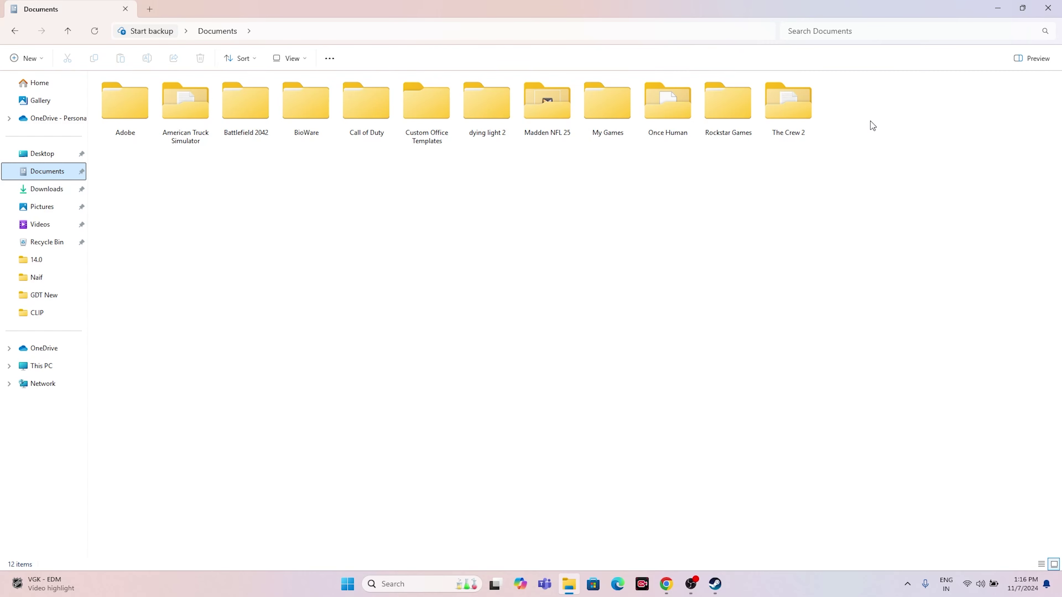
{"action": "left_click", "coordinate": [1053, 14]}
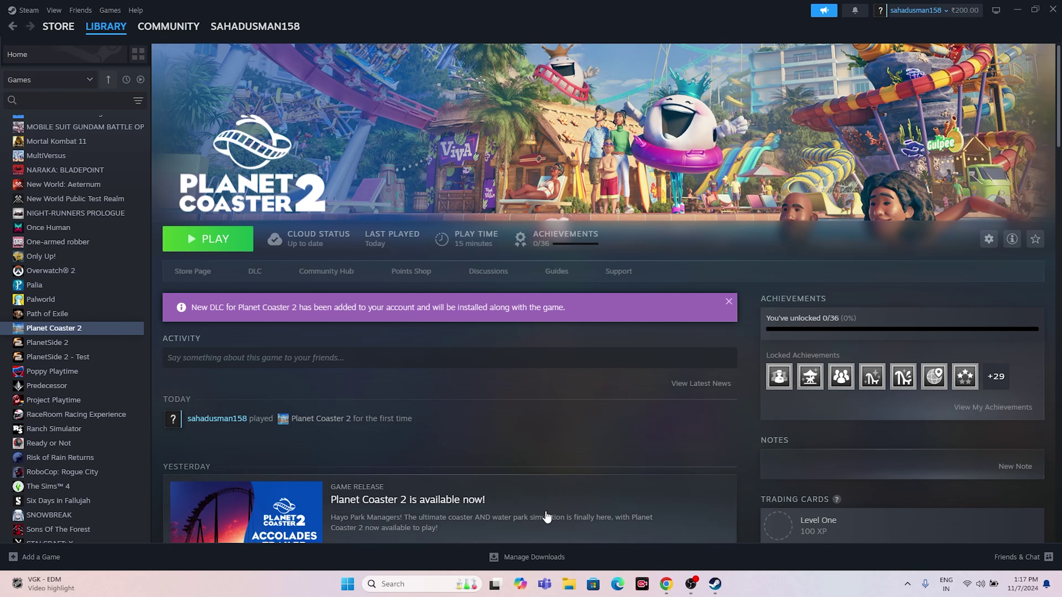
- Search Windows for System Configuration and open its list of services
{"action": "left_click", "coordinate": [420, 586]}
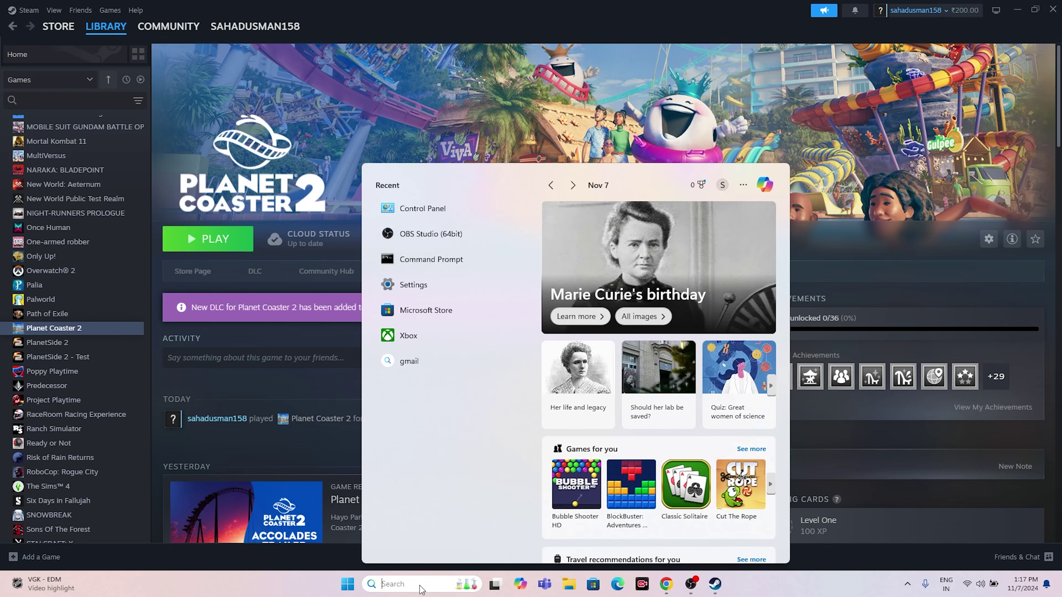
{"action": "type", "text": "system"}
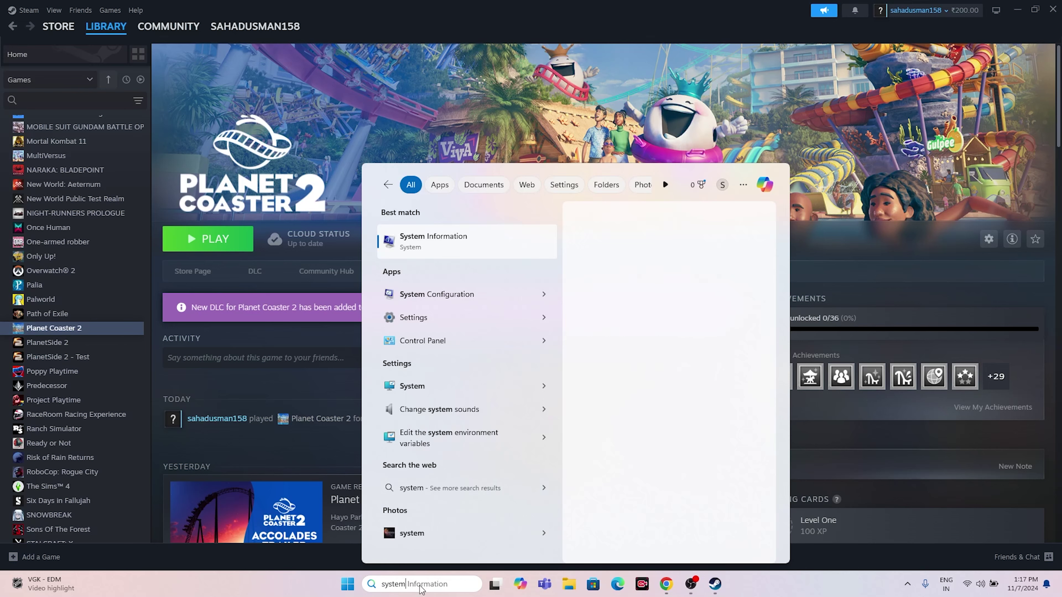
{"action": "type", "text": " c"}
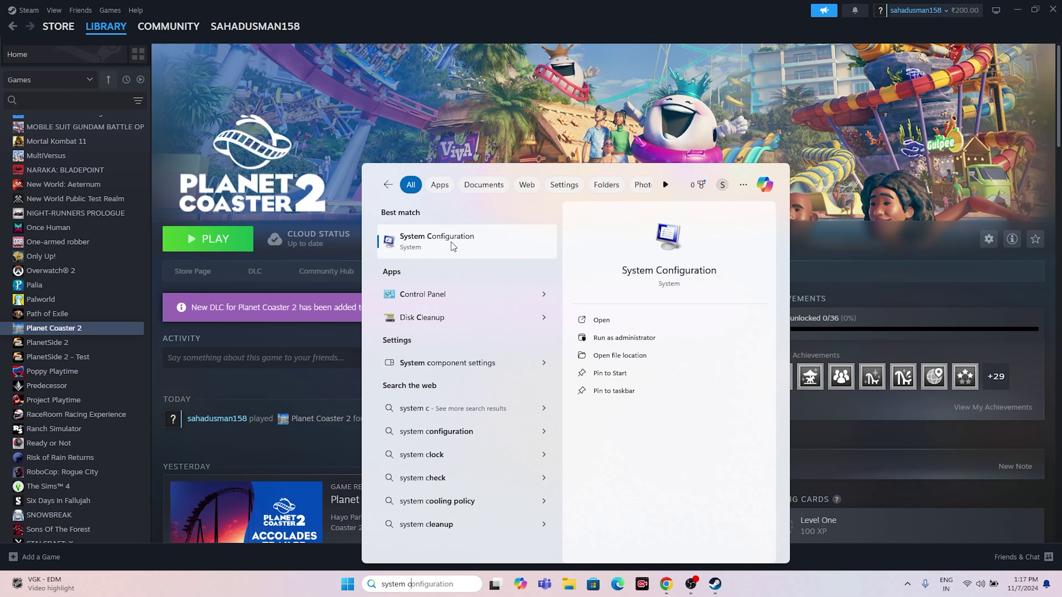
{"action": "left_click", "coordinate": [452, 242]}
{"action": "left_click", "coordinate": [443, 205]}
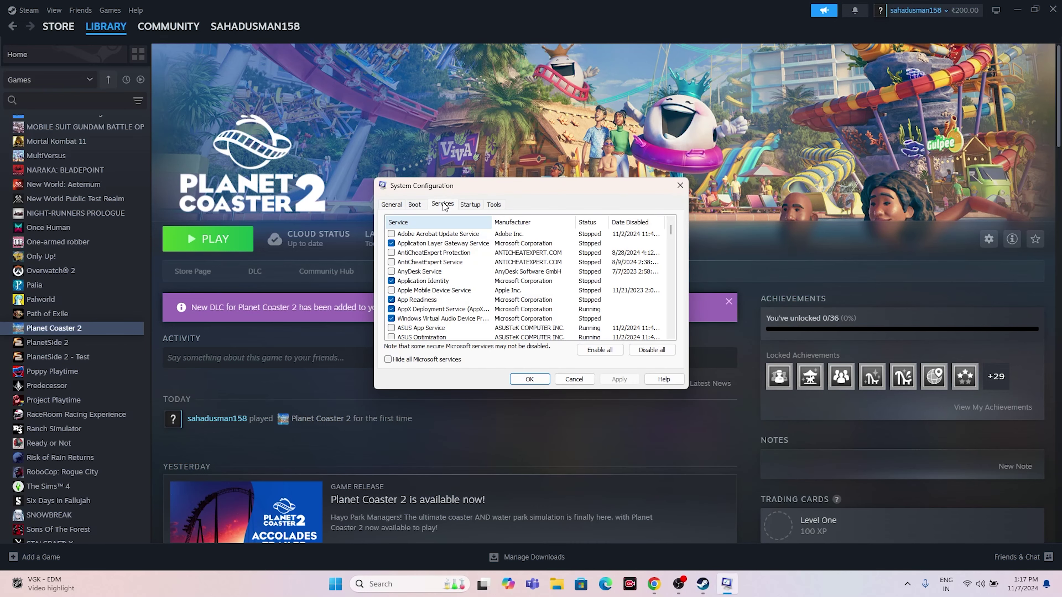
- Disable all services, hide all Microsoft services, and confirm the configuration without restarting the computer
{"action": "left_click", "coordinate": [651, 350]}
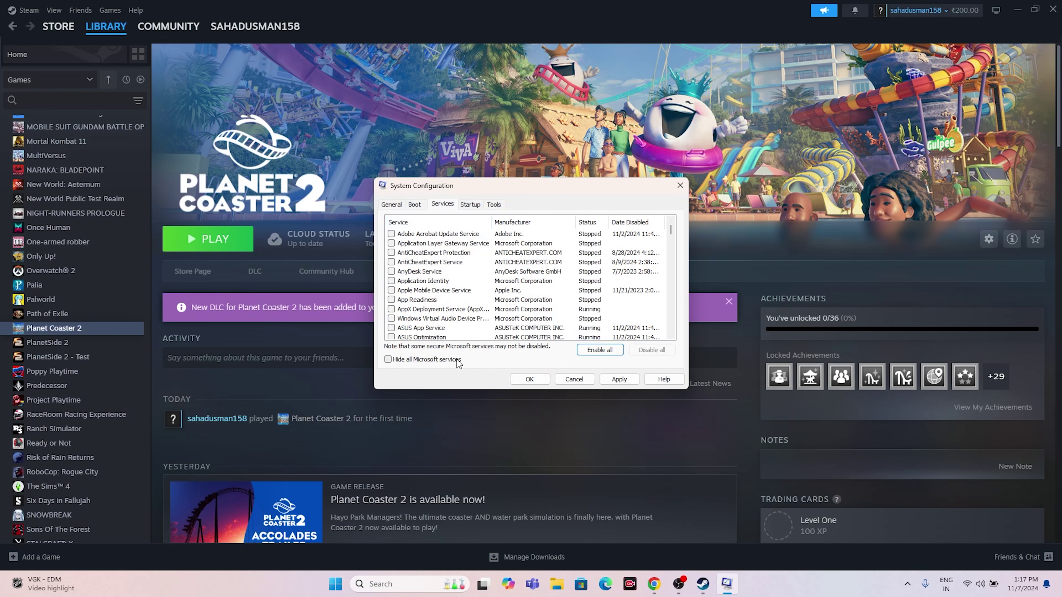
{"action": "left_click", "coordinate": [388, 359]}
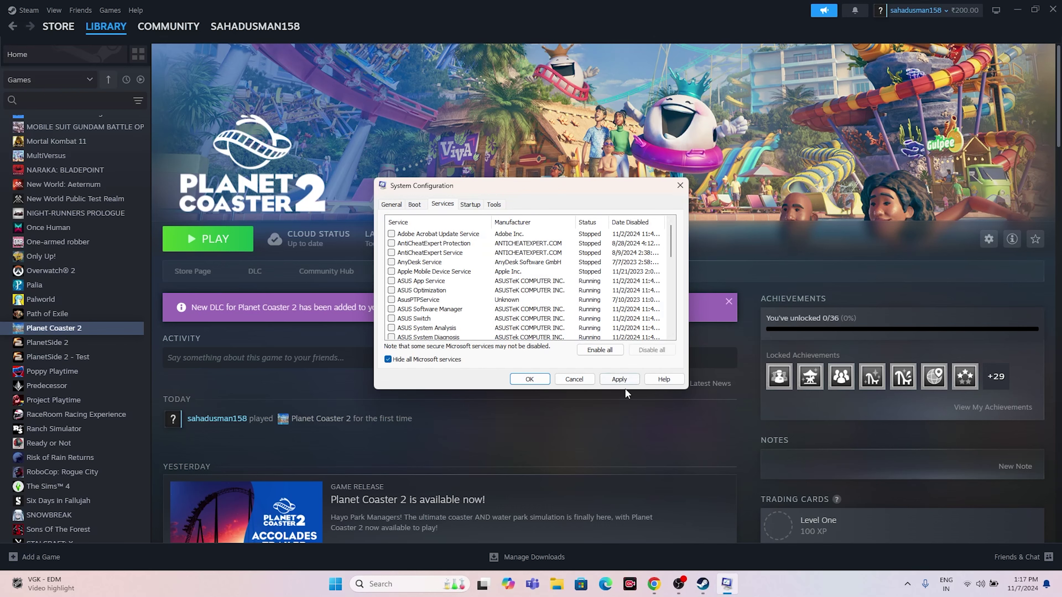
{"action": "left_click", "coordinate": [529, 379]}
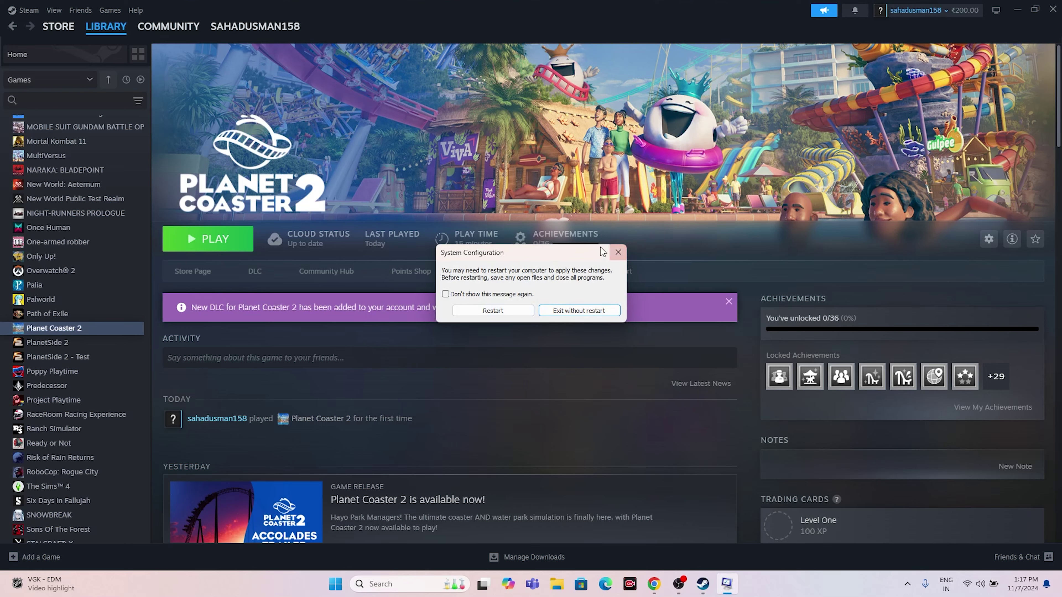
{"action": "left_click", "coordinate": [598, 308]}
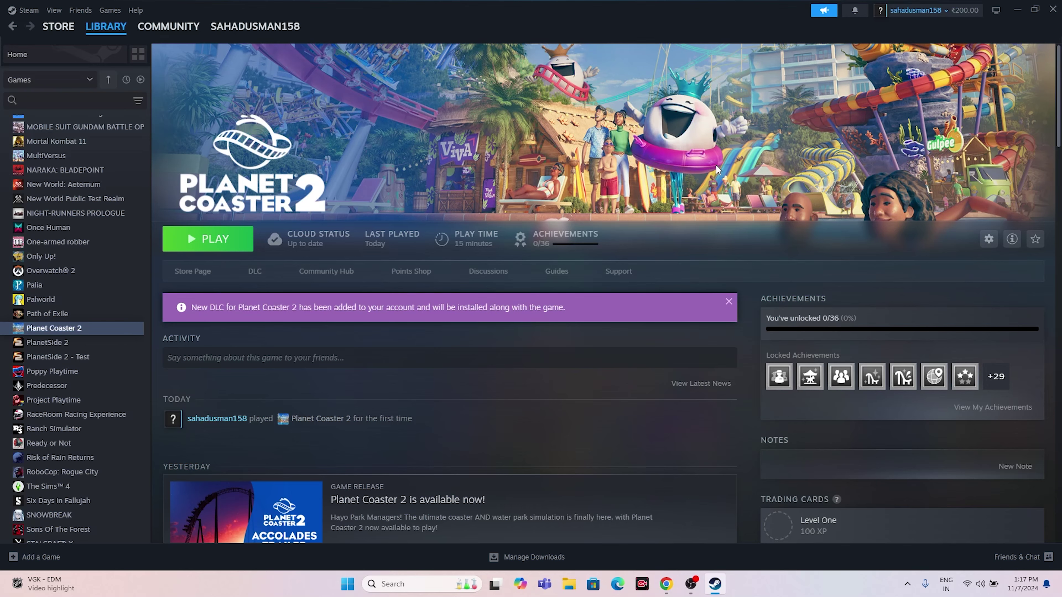
- Minimize Steam, view the running processes in Task Manager, and close it
{"action": "left_click", "coordinate": [1019, 13]}
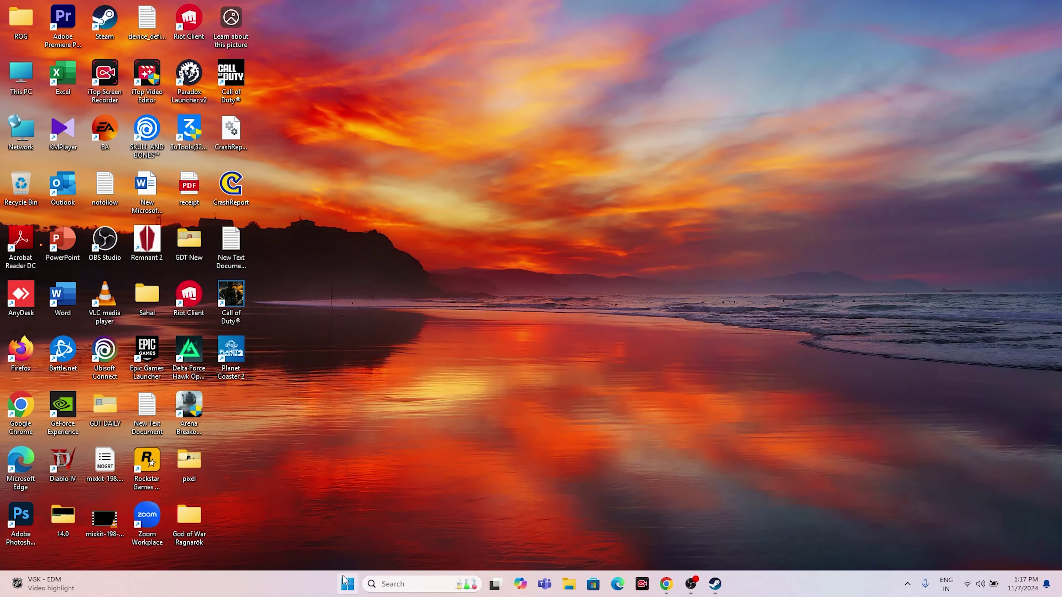
{"action": "right_click", "coordinate": [348, 584]}
{"action": "left_click", "coordinate": [339, 446]}
{"action": "left_click", "coordinate": [503, 123]}
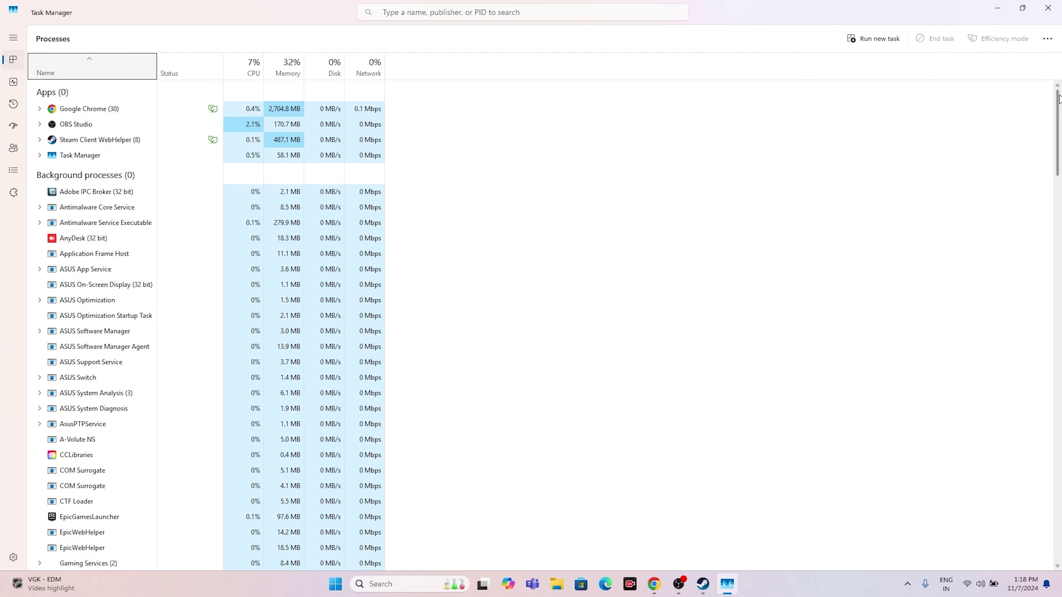
{"action": "left_click", "coordinate": [1047, 7]}
- Switch to Steam and turn off the in-game Steam Overlay in Planet Coaster 2's general properties
{"action": "left_click", "coordinate": [714, 583]}
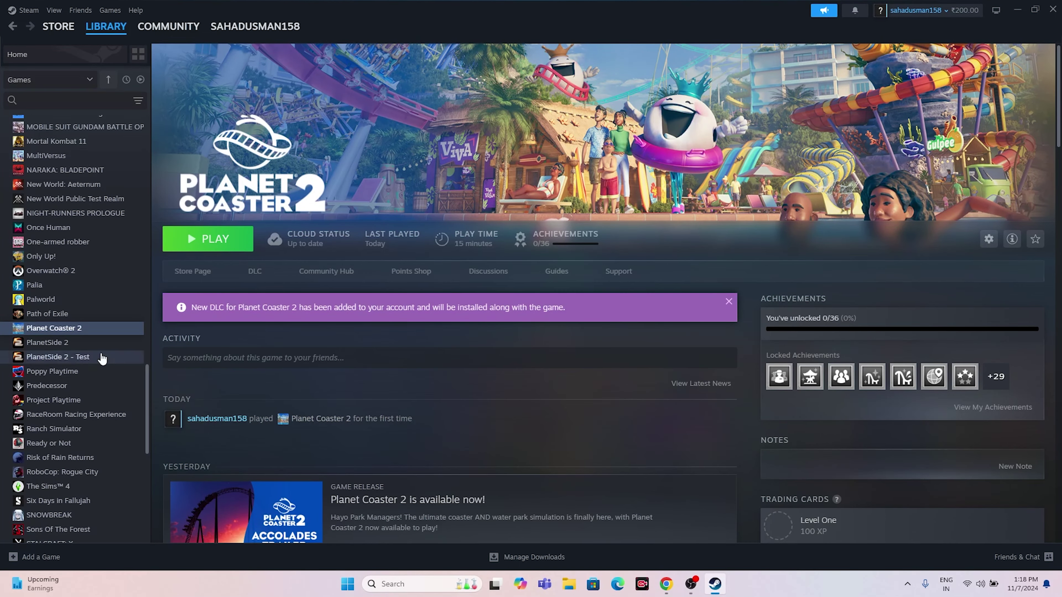
{"action": "right_click", "coordinate": [85, 327]}
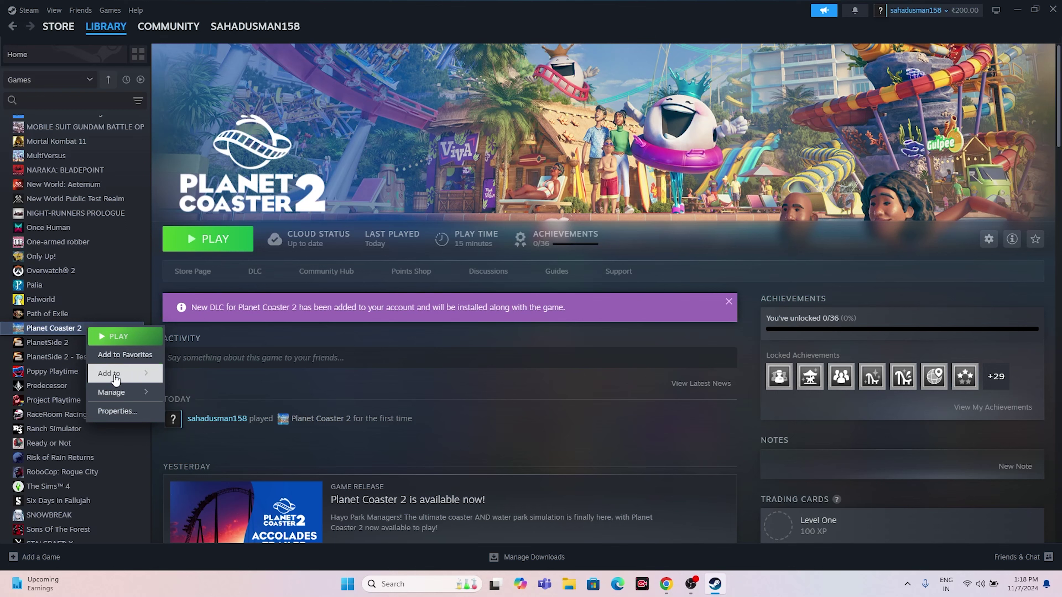
{"action": "left_click", "coordinate": [117, 410]}
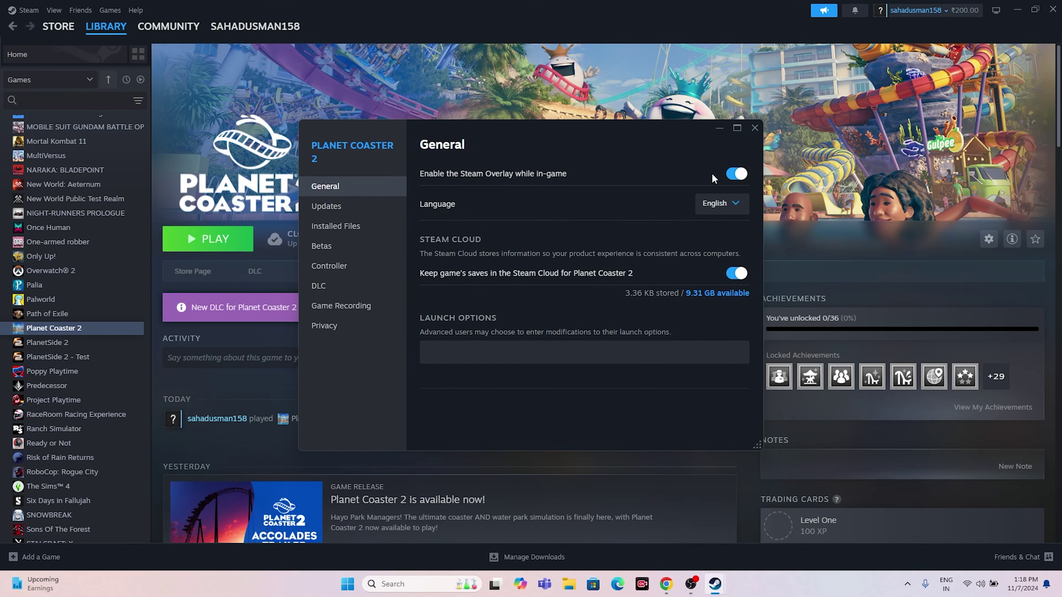
{"action": "left_click", "coordinate": [736, 173]}
{"action": "left_click_drag", "start_coordinate": [602, 143], "coordinate": [684, 142]}
- Try a -dx launch option for Planet Coaster 2, erase it, and close the game's properties
{"action": "left_click", "coordinate": [568, 354]}
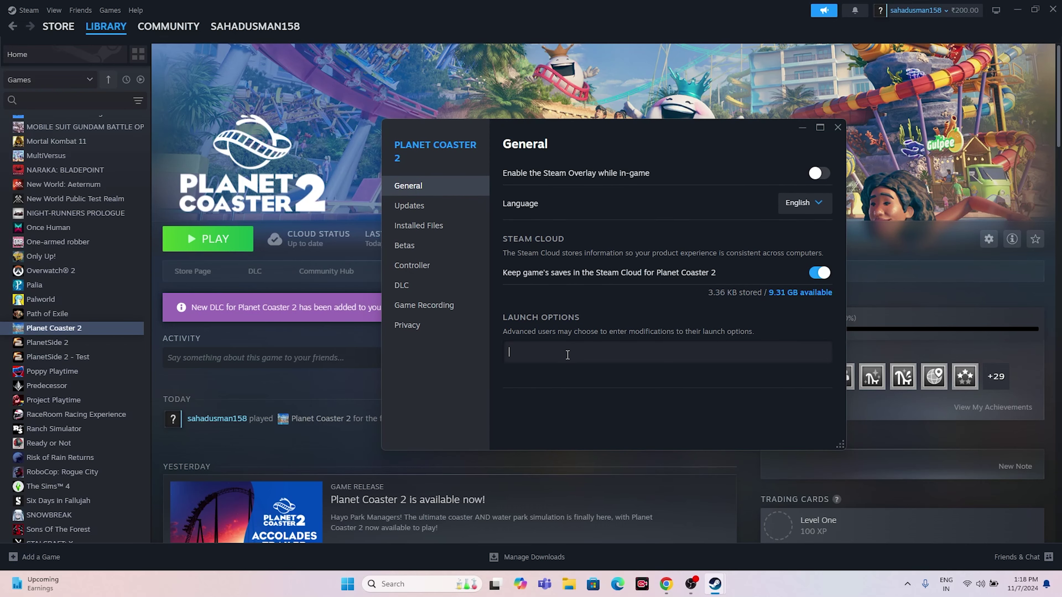
{"action": "type", "text": "-dx112"}
{"action": "key", "text": "BackSpace"}
{"action": "key", "text": "BackSpace"}
{"action": "key", "text": "BackSpace"}
{"action": "key", "text": "BackSpace"}
{"action": "left_click", "coordinate": [838, 126]}
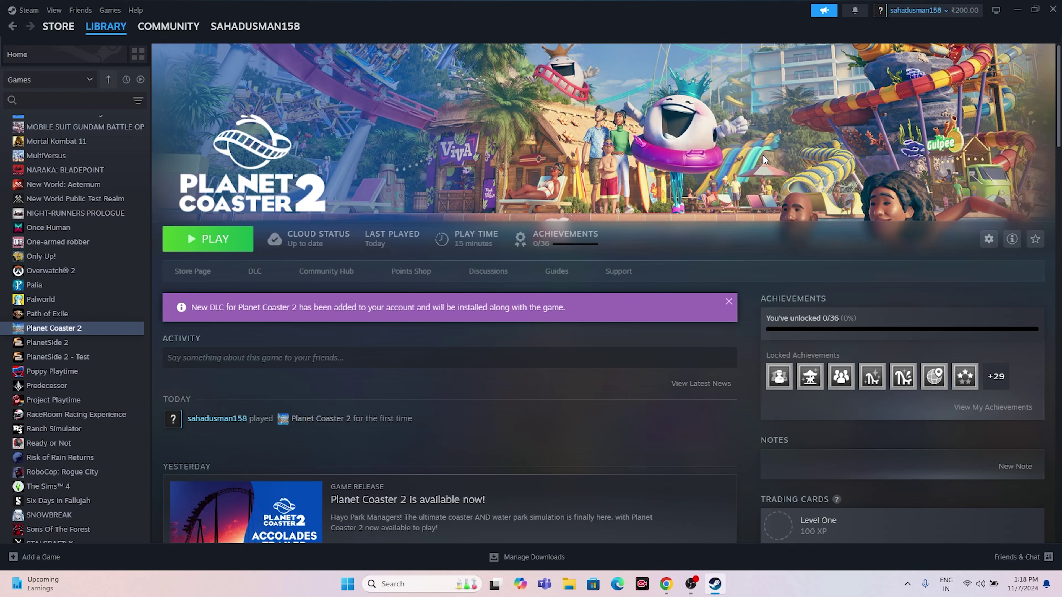
- Search Windows for Graphics settings, open them, and look over the custom settings for applications
{"action": "left_click", "coordinate": [391, 588]}
{"action": "type", "text": "gra"}
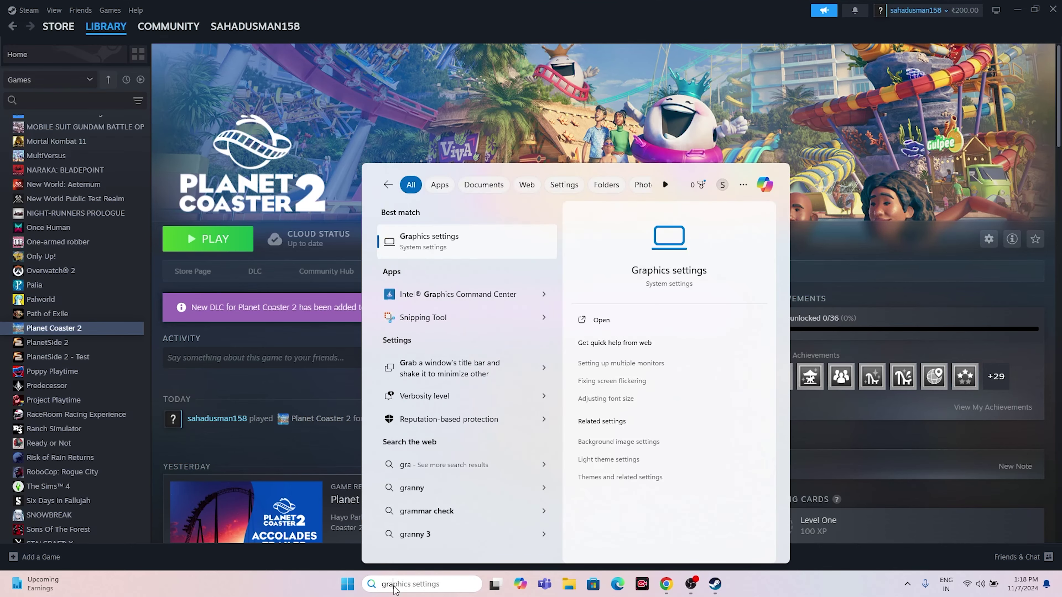
{"action": "left_click", "coordinate": [458, 250]}
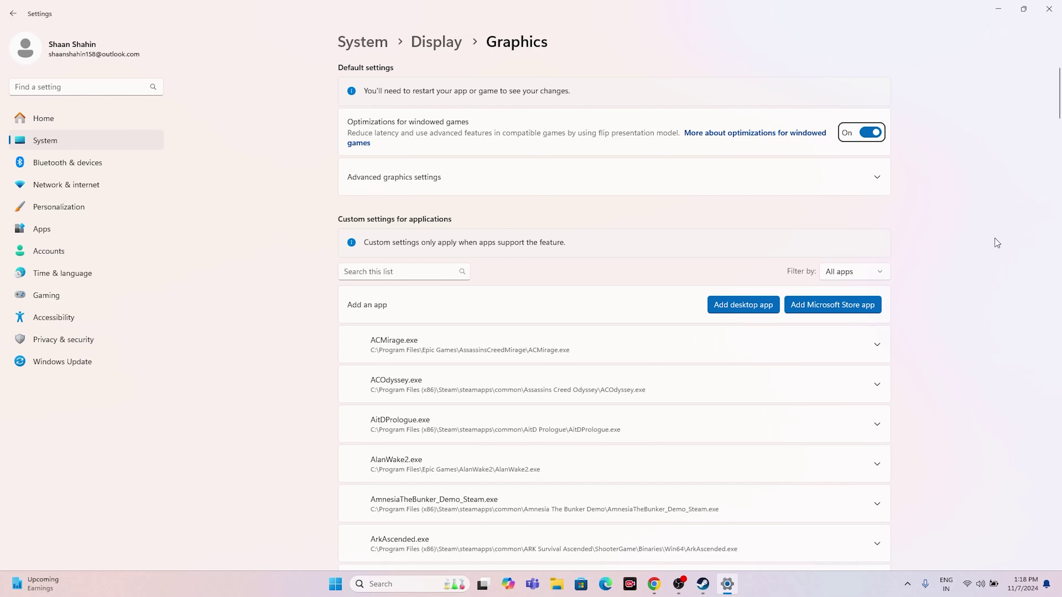
{"action": "scroll", "coordinate": [535, 270], "scroll_direction": "down", "scroll_amount": 3}
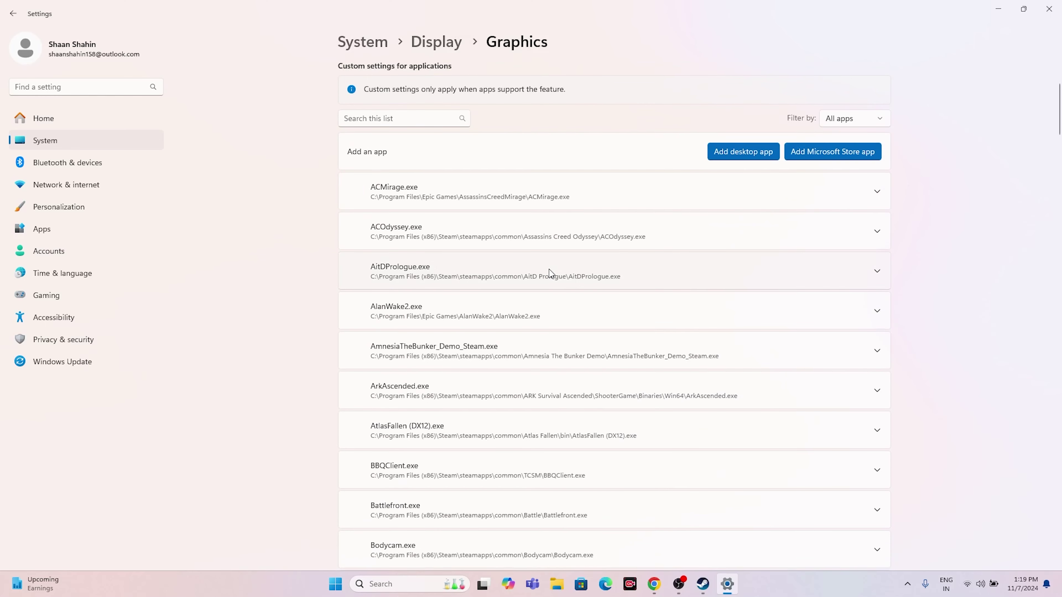
{"action": "scroll", "coordinate": [549, 269], "scroll_direction": "up", "scroll_amount": 3}
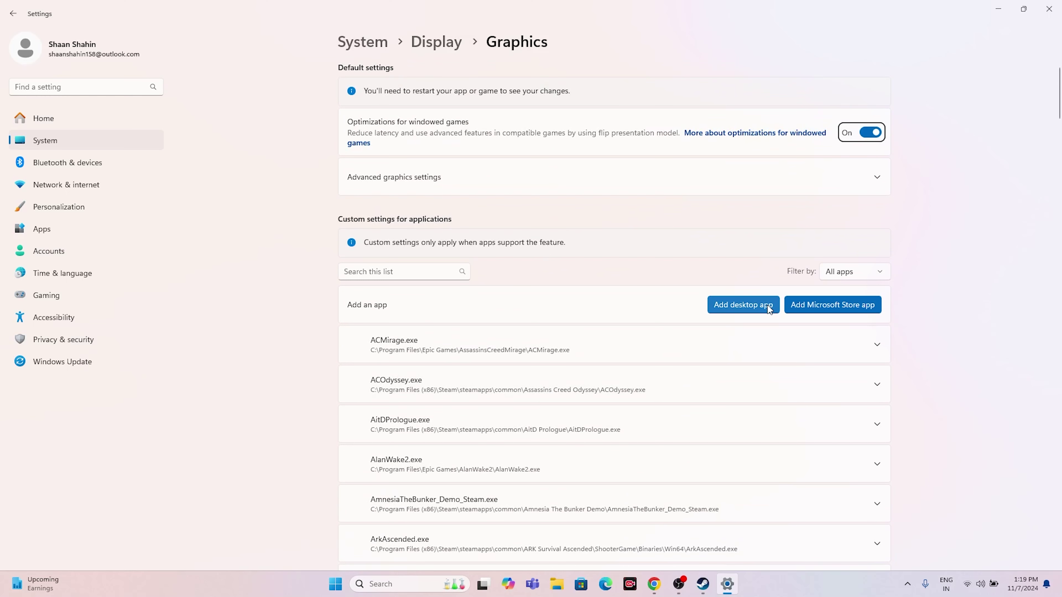
{"action": "left_click", "coordinate": [429, 272]}
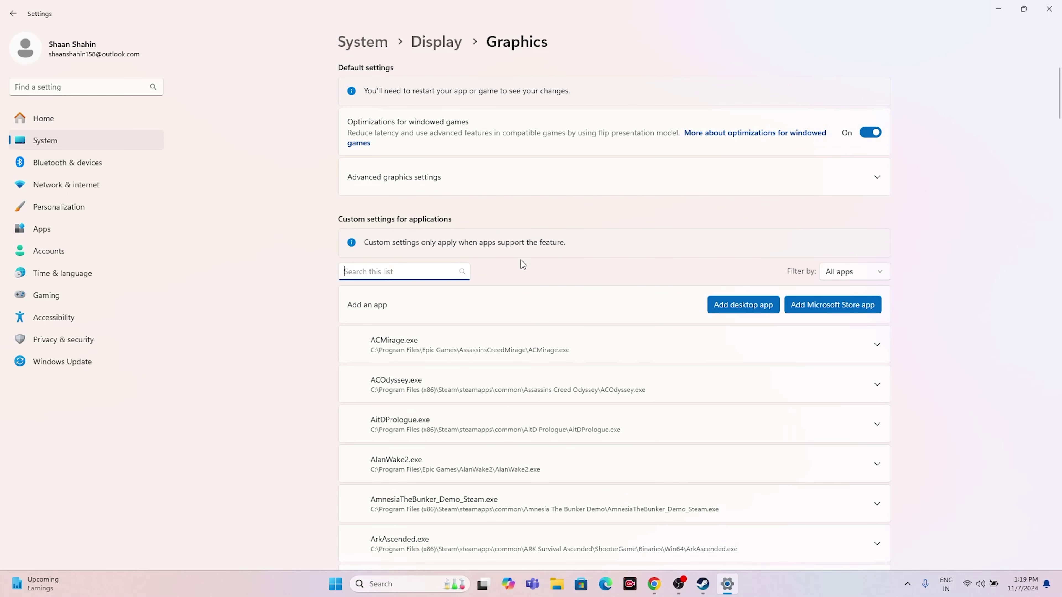
- Start adding a desktop app and browse to C:\Program Files (x86)\Steam\steamapps\common
{"action": "left_click", "coordinate": [761, 309]}
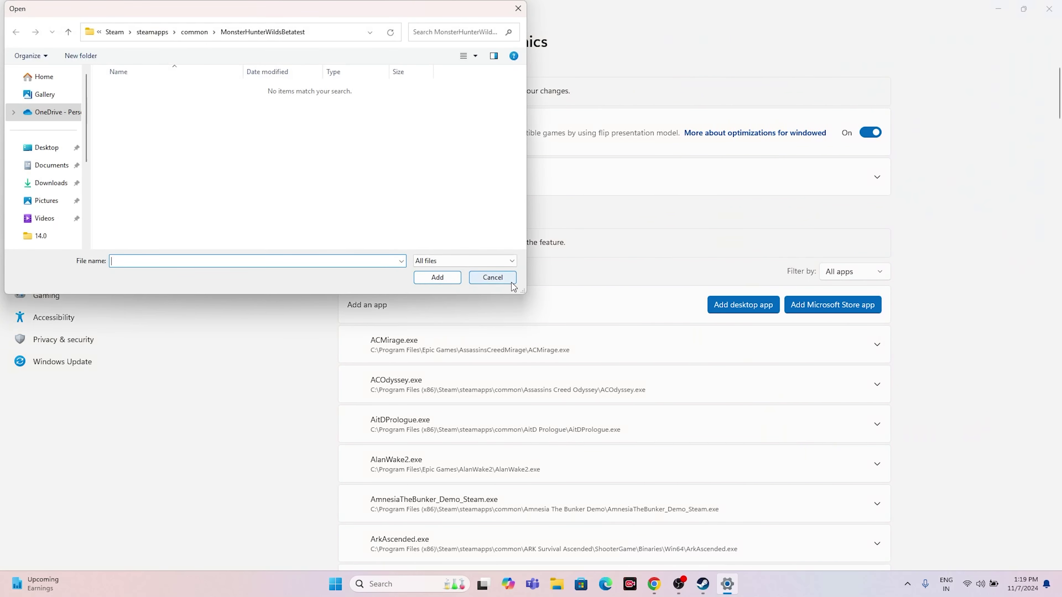
{"action": "scroll", "coordinate": [26, 168], "scroll_direction": "down", "scroll_amount": 3}
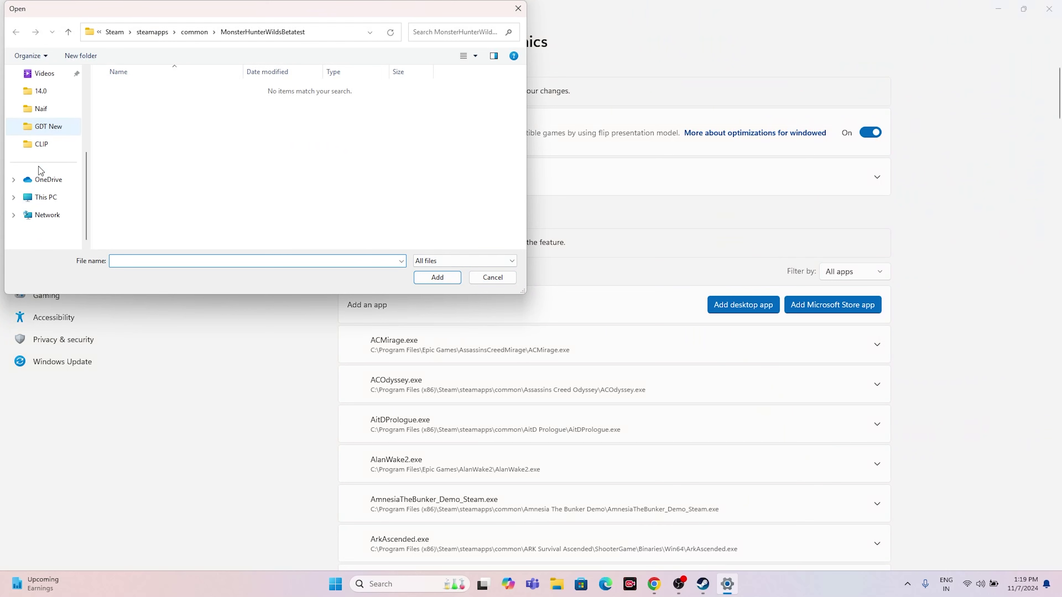
{"action": "left_click", "coordinate": [45, 197]}
{"action": "left_click", "coordinate": [198, 109]}
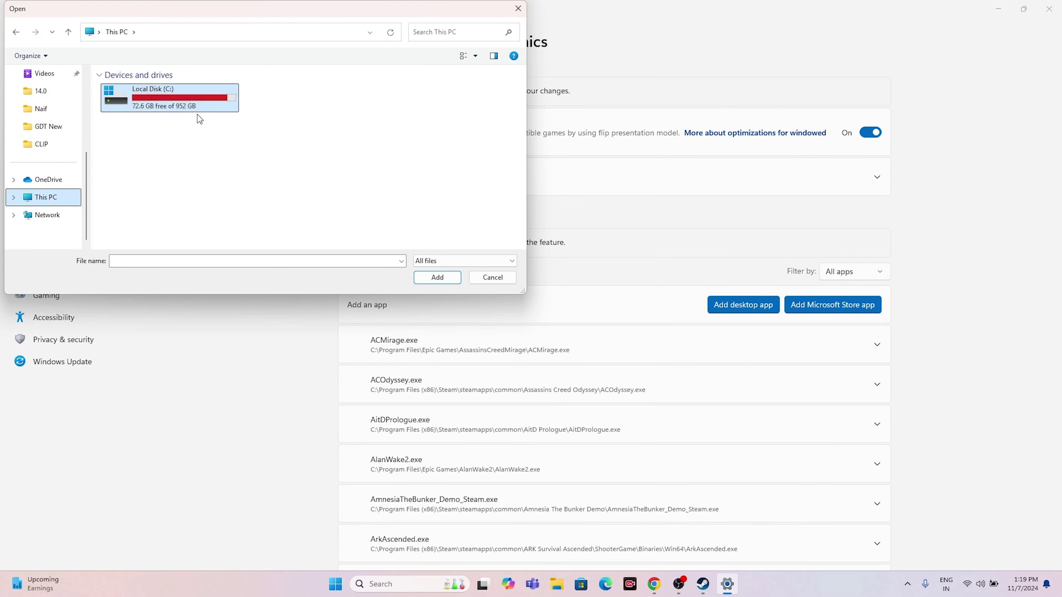
{"action": "double_click", "coordinate": [172, 101]}
{"action": "double_click", "coordinate": [163, 208]}
{"action": "scroll", "coordinate": [170, 163], "scroll_direction": "down", "scroll_amount": 5}
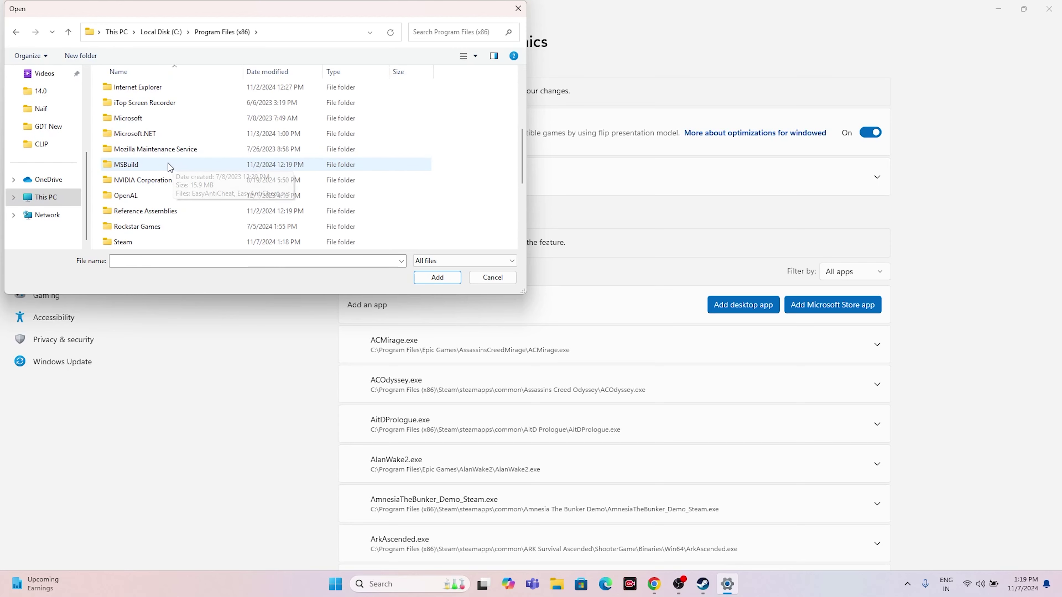
{"action": "double_click", "coordinate": [137, 191]}
{"action": "scroll", "coordinate": [139, 190], "scroll_direction": "down", "scroll_amount": 5}
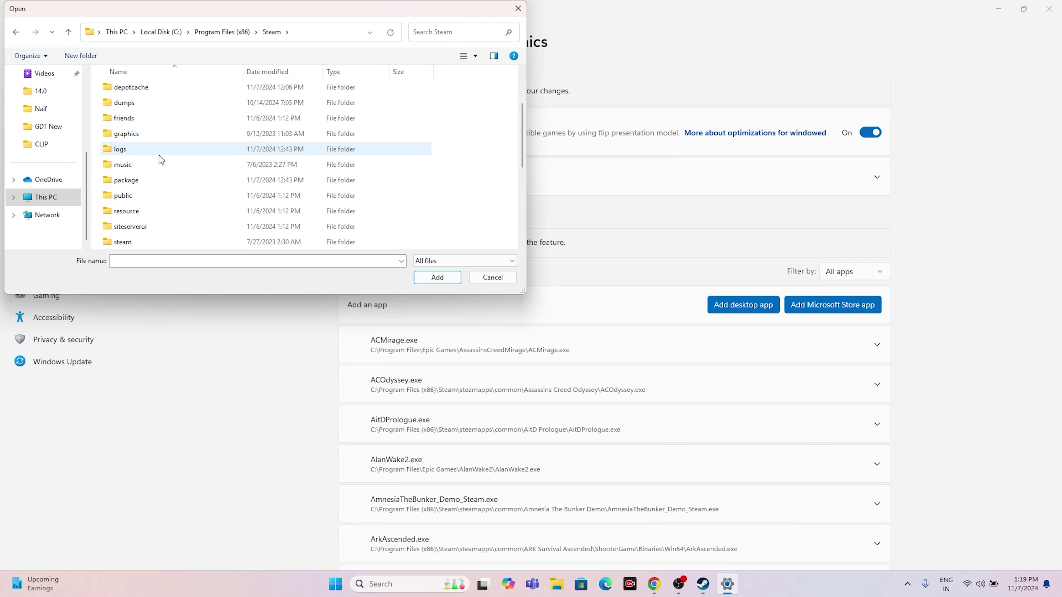
{"action": "double_click", "coordinate": [151, 121]}
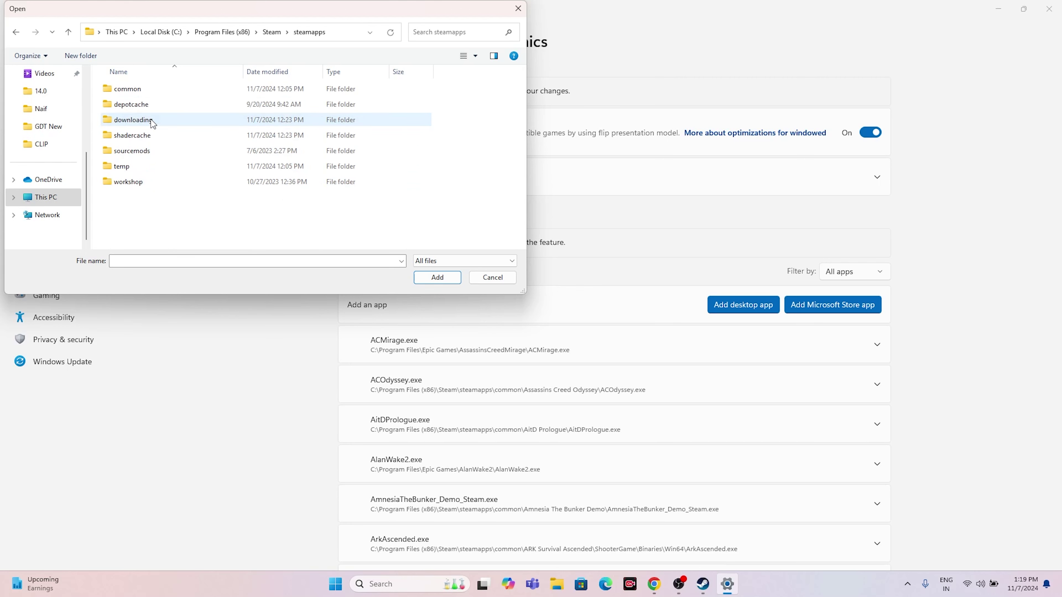
{"action": "double_click", "coordinate": [148, 89]}
- Add the PlanetCoaster2 application from the Planet Coaster 2 folder to the custom graphics settings list
{"action": "scroll", "coordinate": [175, 154], "scroll_direction": "down", "scroll_amount": 10}
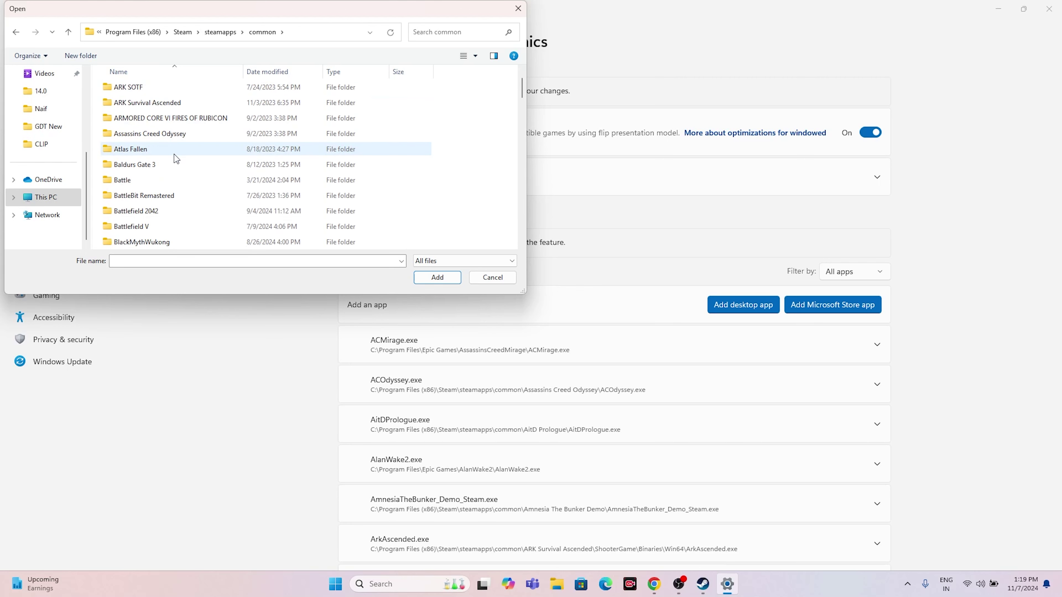
{"action": "scroll", "coordinate": [174, 154], "scroll_direction": "down", "scroll_amount": 10}
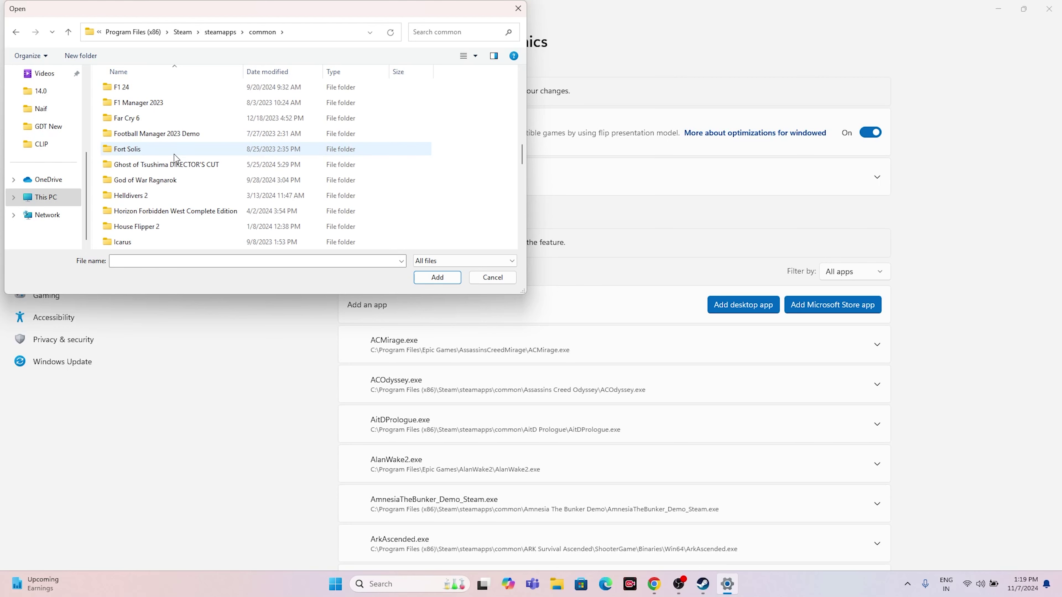
{"action": "scroll", "coordinate": [174, 154], "scroll_direction": "down", "scroll_amount": 1}
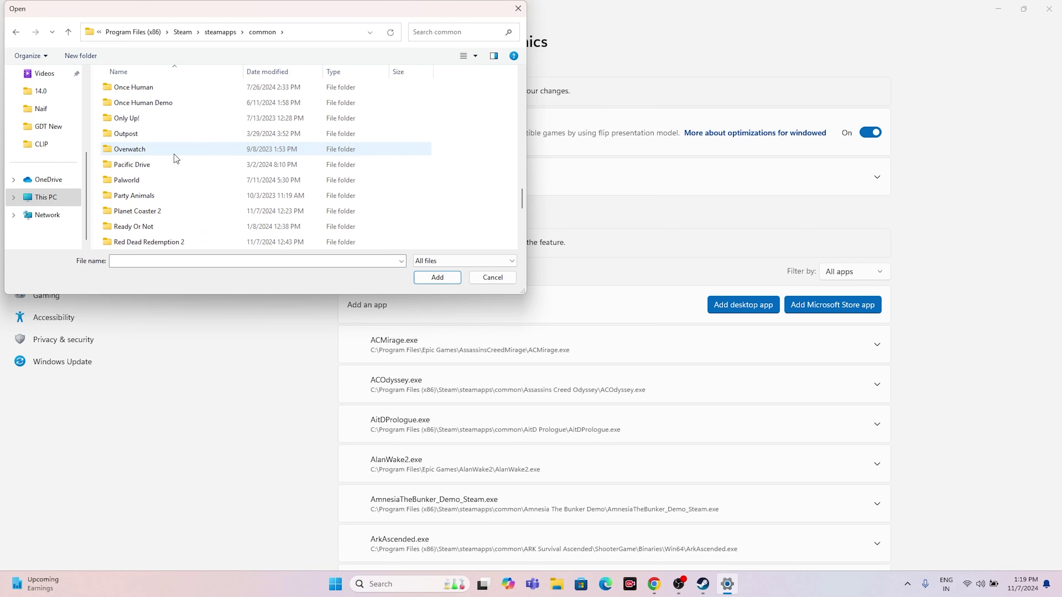
{"action": "double_click", "coordinate": [157, 209]}
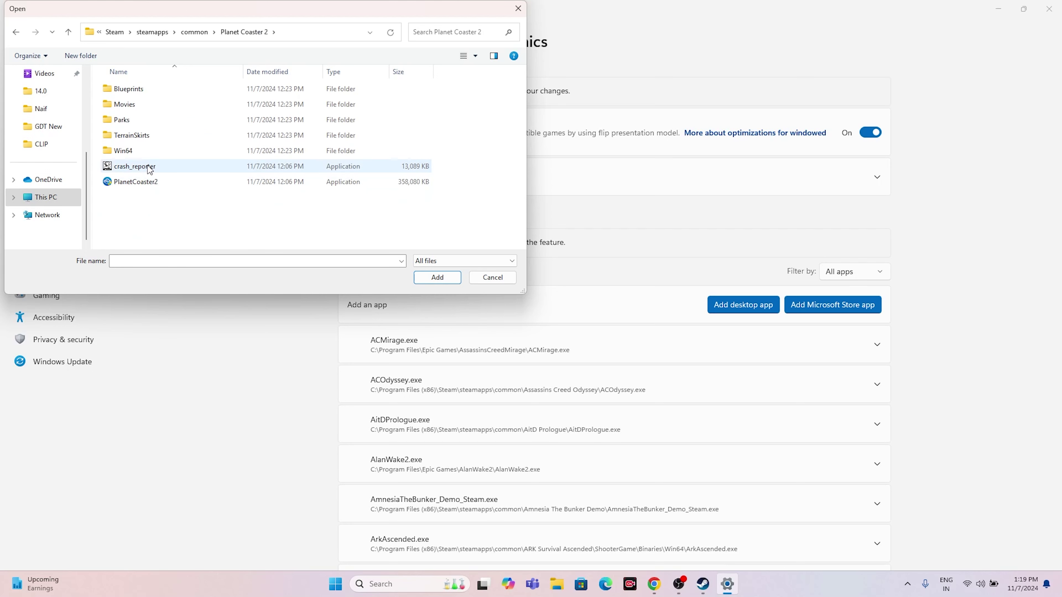
{"action": "left_click", "coordinate": [146, 181]}
{"action": "left_click", "coordinate": [437, 277]}
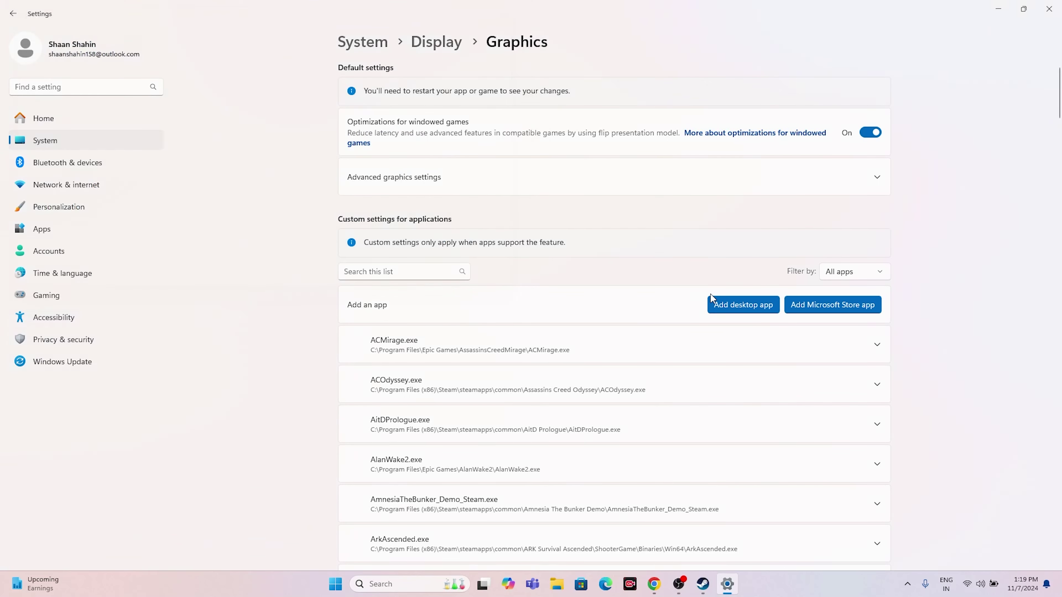
- Find Planet Coaster 2 among the apps with custom graphics settings and expand its options
{"action": "scroll", "coordinate": [1038, 295], "scroll_direction": "down", "scroll_amount": 8}
{"action": "scroll", "coordinate": [1038, 294], "scroll_direction": "down", "scroll_amount": 3}
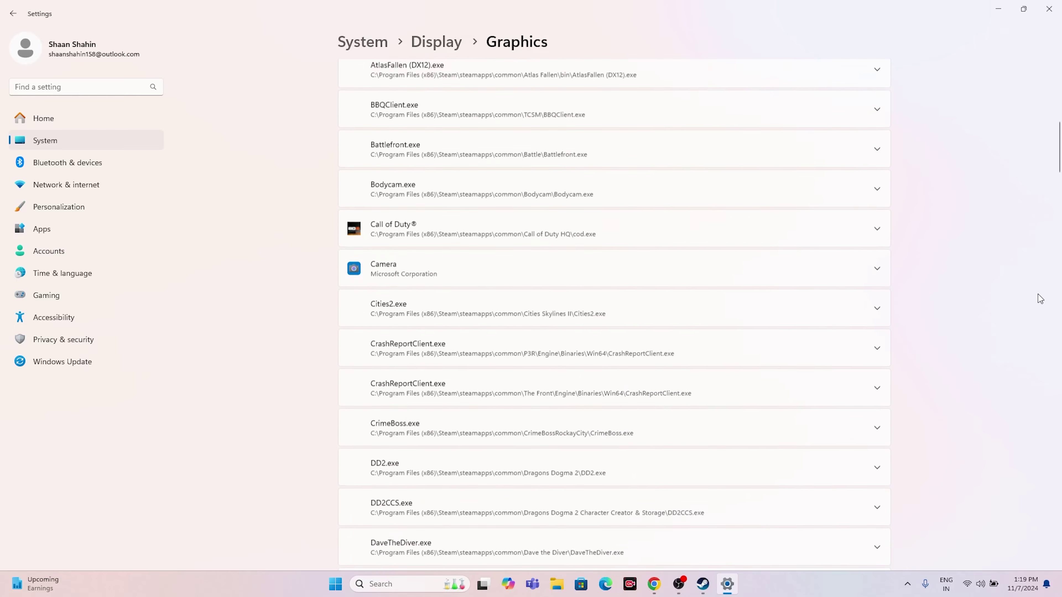
{"action": "scroll", "coordinate": [1037, 294], "scroll_direction": "up", "scroll_amount": 4}
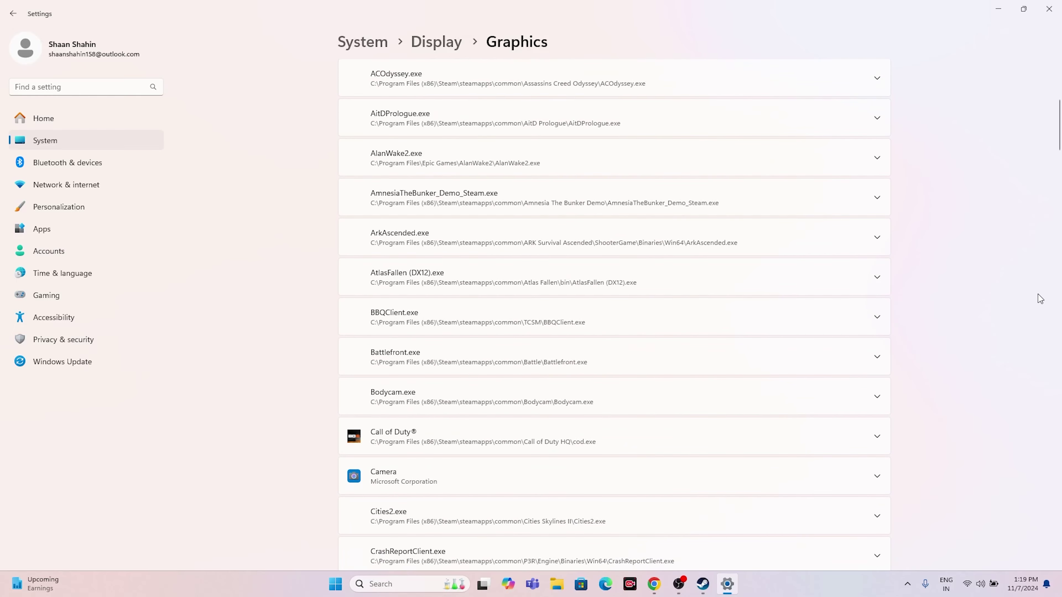
{"action": "scroll", "coordinate": [1037, 294], "scroll_direction": "down", "scroll_amount": 4}
{"action": "scroll", "coordinate": [1038, 293], "scroll_direction": "down", "scroll_amount": 20}
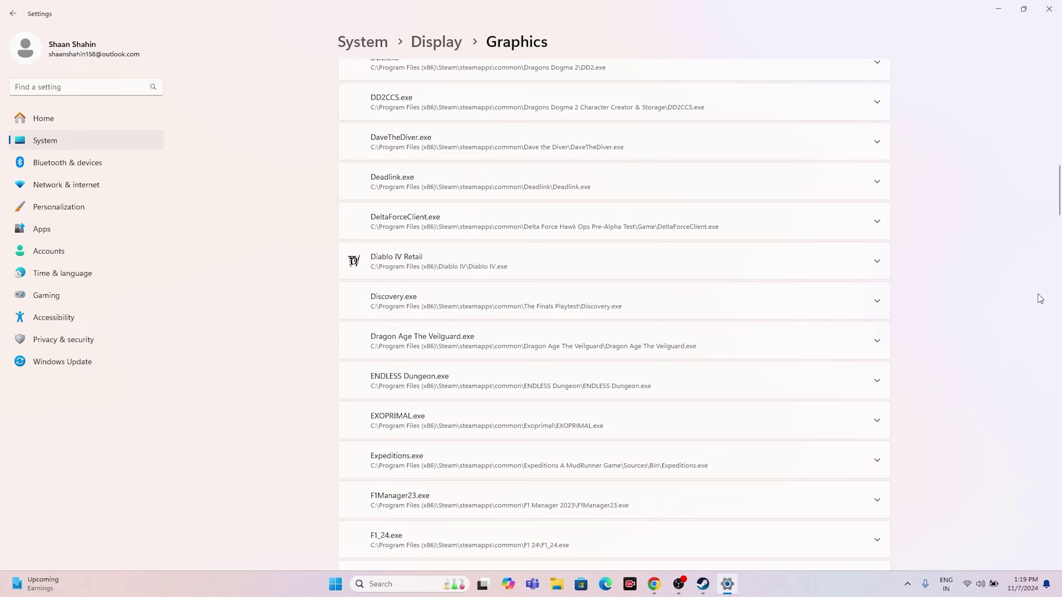
{"action": "scroll", "coordinate": [1037, 294], "scroll_direction": "down", "scroll_amount": 15}
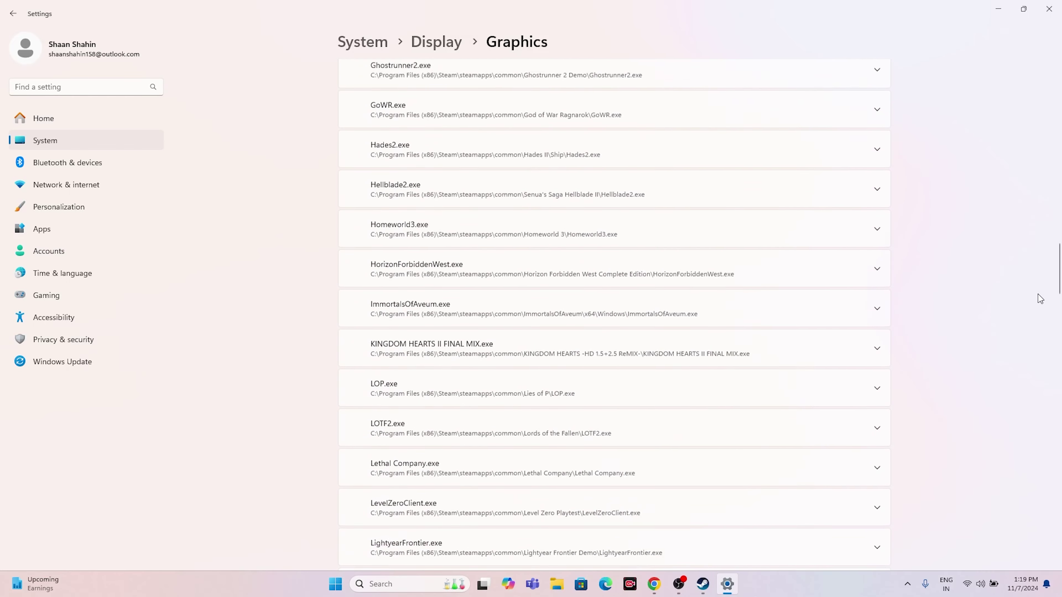
{"action": "scroll", "coordinate": [1038, 294], "scroll_direction": "down", "scroll_amount": 15}
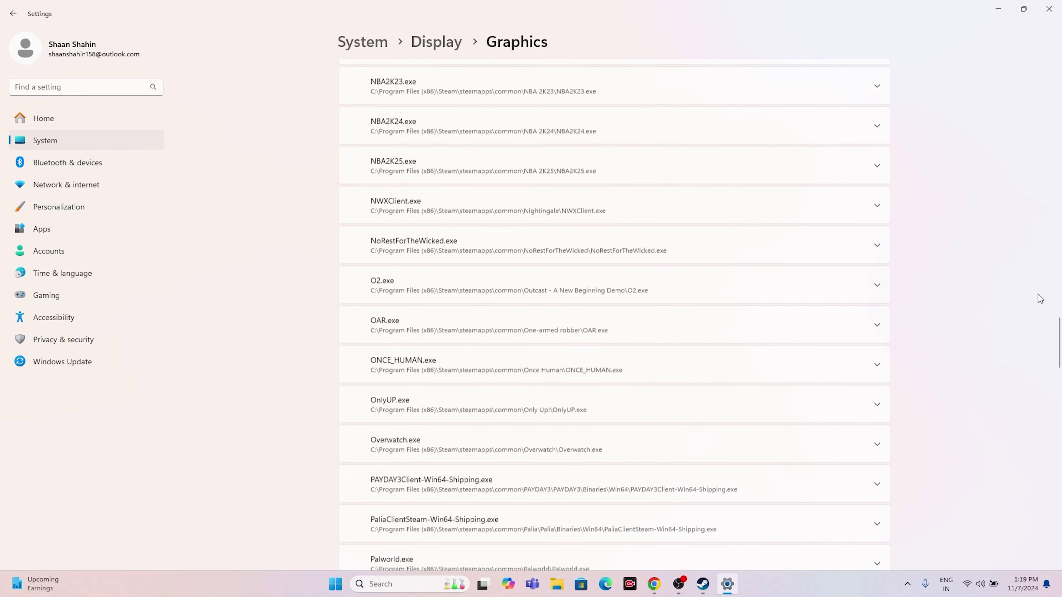
{"action": "scroll", "coordinate": [1037, 294], "scroll_direction": "up", "scroll_amount": 2}
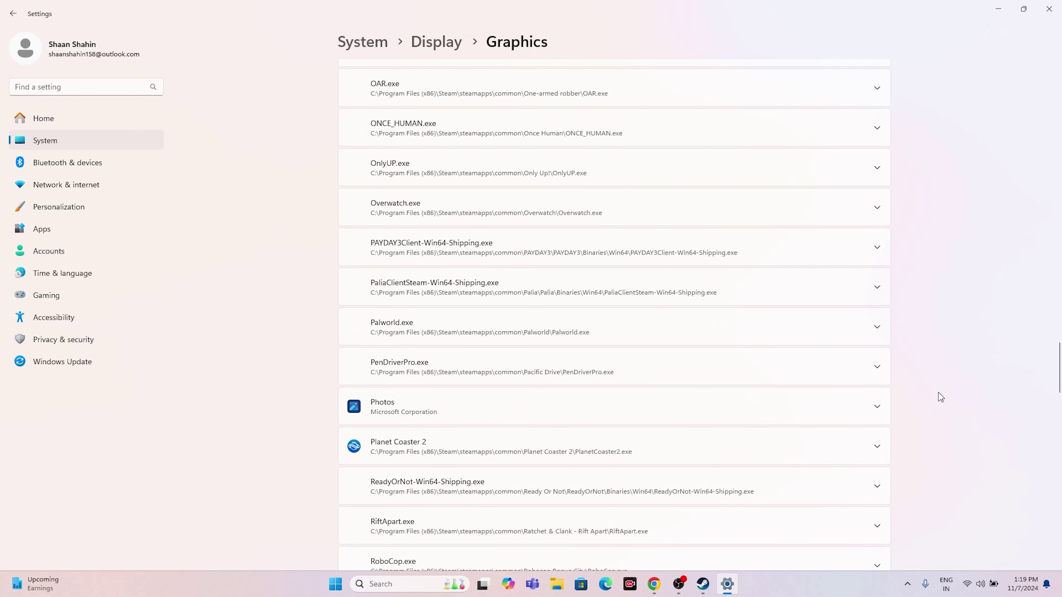
{"action": "scroll", "coordinate": [645, 384], "scroll_direction": "down", "scroll_amount": 2}
{"action": "left_click", "coordinate": [645, 382]}
- Set Planet Coaster 2's GPU preference to High Performance (NVIDIA GeForce RTX 2080 with Max-Q Design) and close Settings
{"action": "scroll", "coordinate": [647, 373], "scroll_direction": "up", "scroll_amount": 1}
{"action": "scroll", "coordinate": [613, 390], "scroll_direction": "down", "scroll_amount": 2}
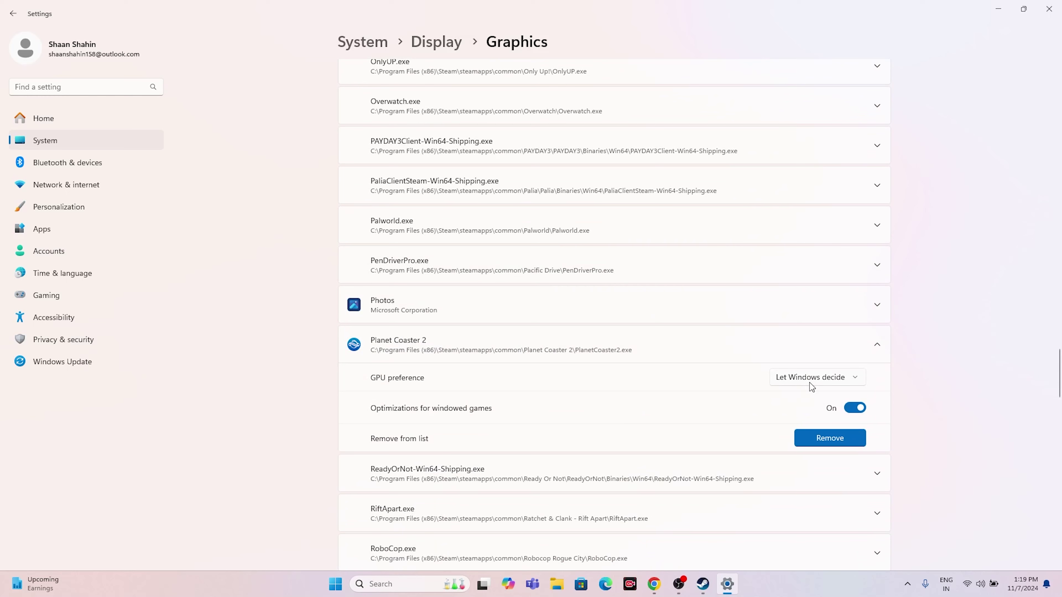
{"action": "left_click", "coordinate": [819, 379]}
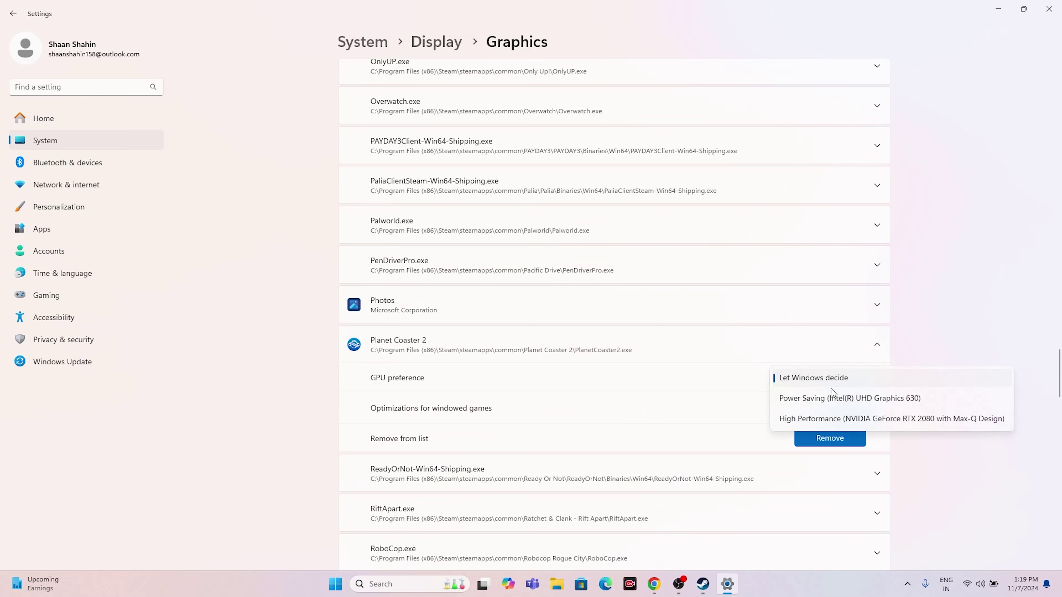
{"action": "left_click", "coordinate": [819, 378]}
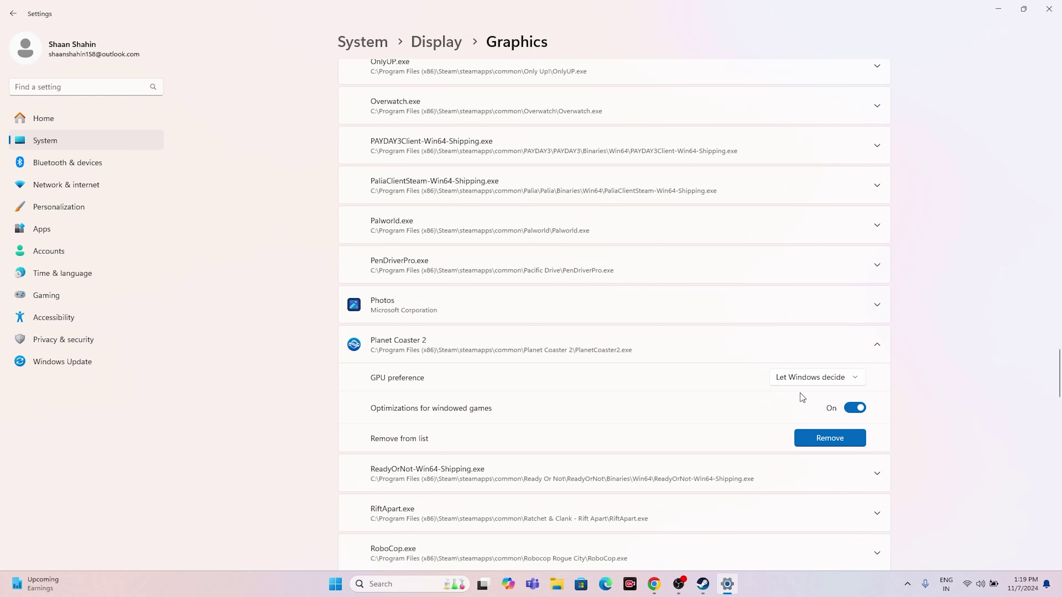
{"action": "left_click", "coordinate": [832, 378]}
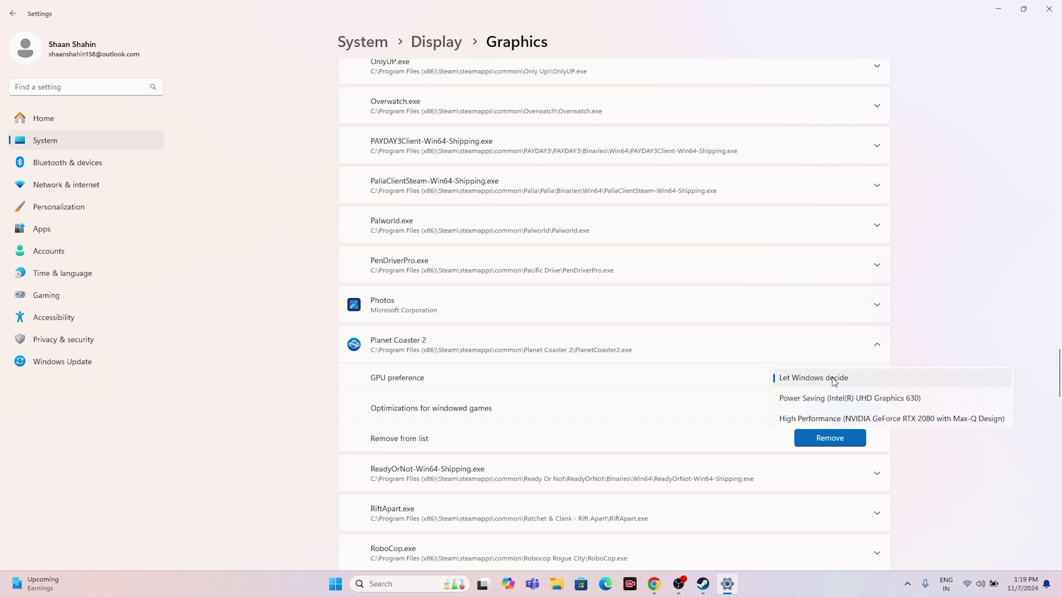
{"action": "left_click", "coordinate": [821, 420]}
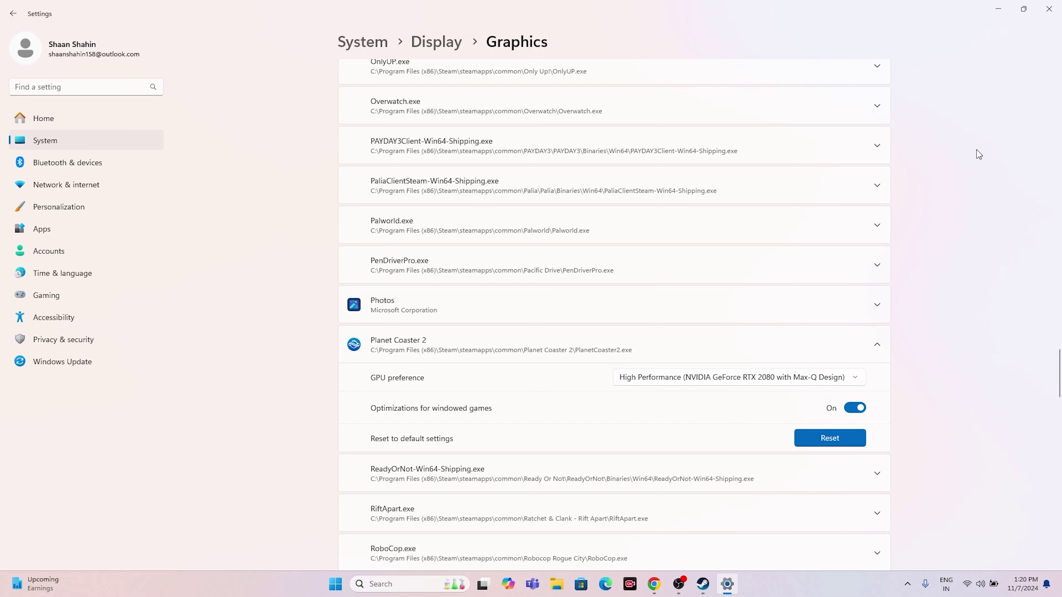
{"action": "left_click", "coordinate": [1048, 8]}
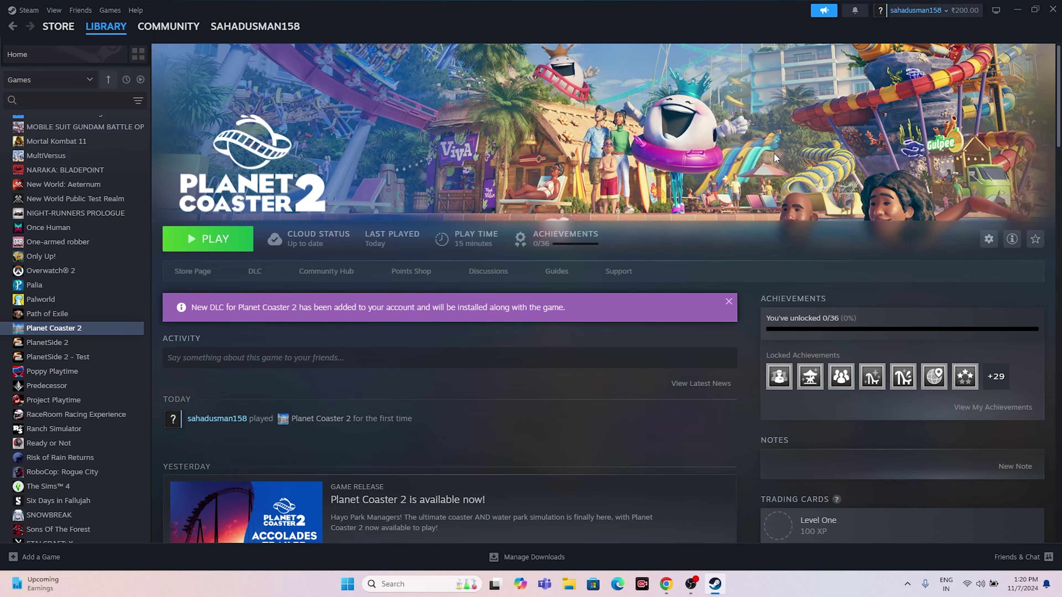
- Open the Virtual Memory settings through View advanced system settings and choose a custom paging file size for drive C:
{"action": "left_click", "coordinate": [439, 583]}
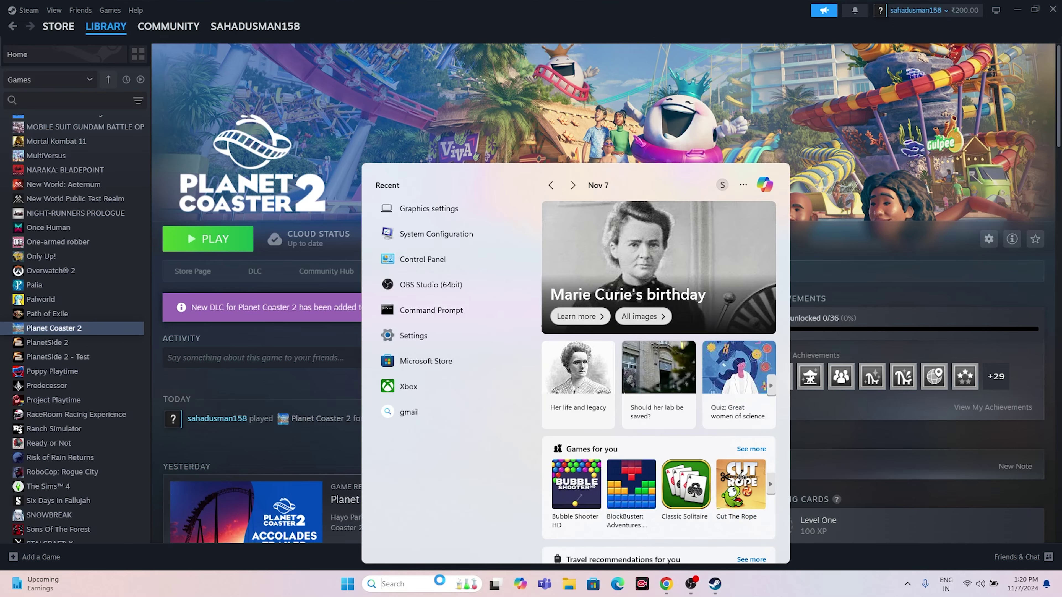
{"action": "type", "text": "view"}
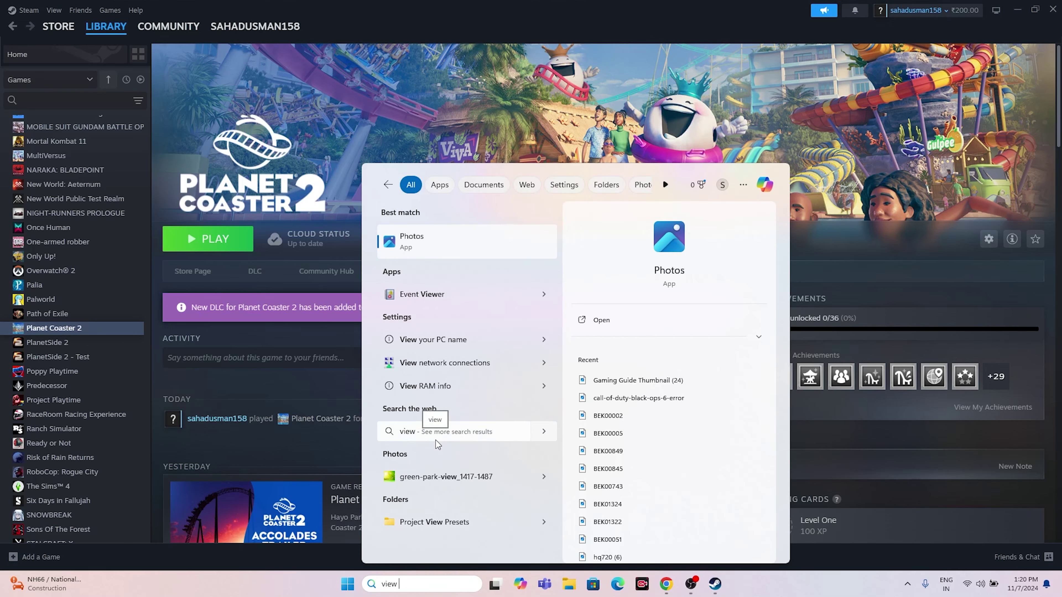
{"action": "type", "text": " ad"}
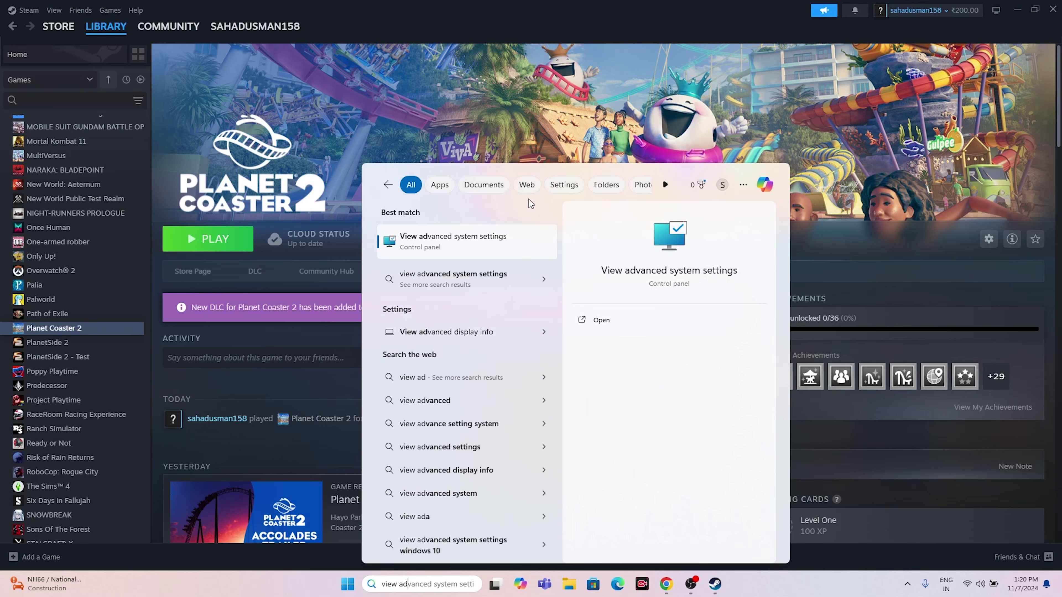
{"action": "left_click", "coordinate": [494, 235]}
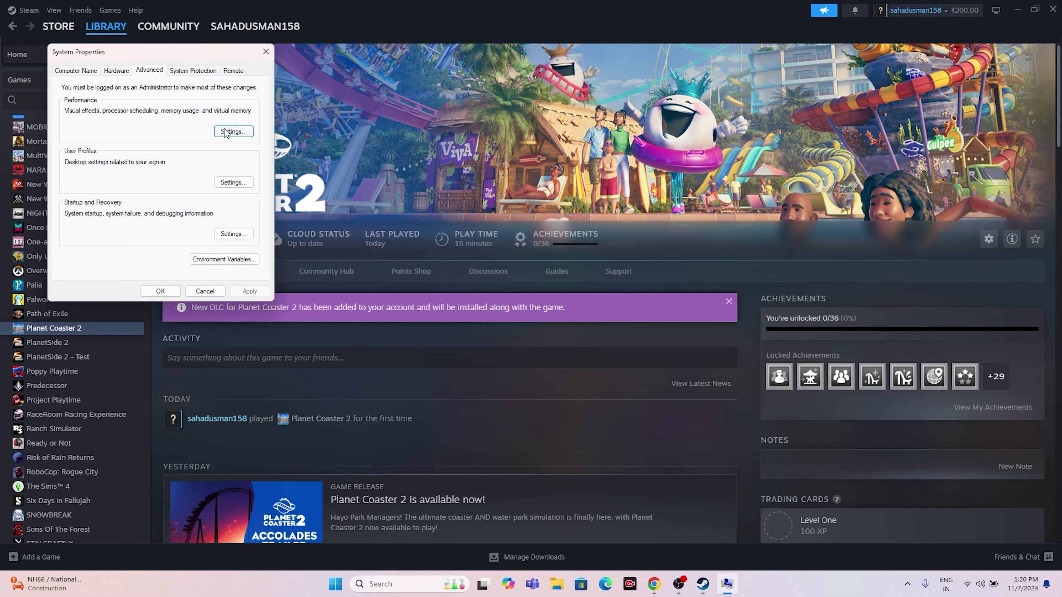
{"action": "left_click", "coordinate": [233, 131]}
{"action": "left_click", "coordinate": [134, 113]}
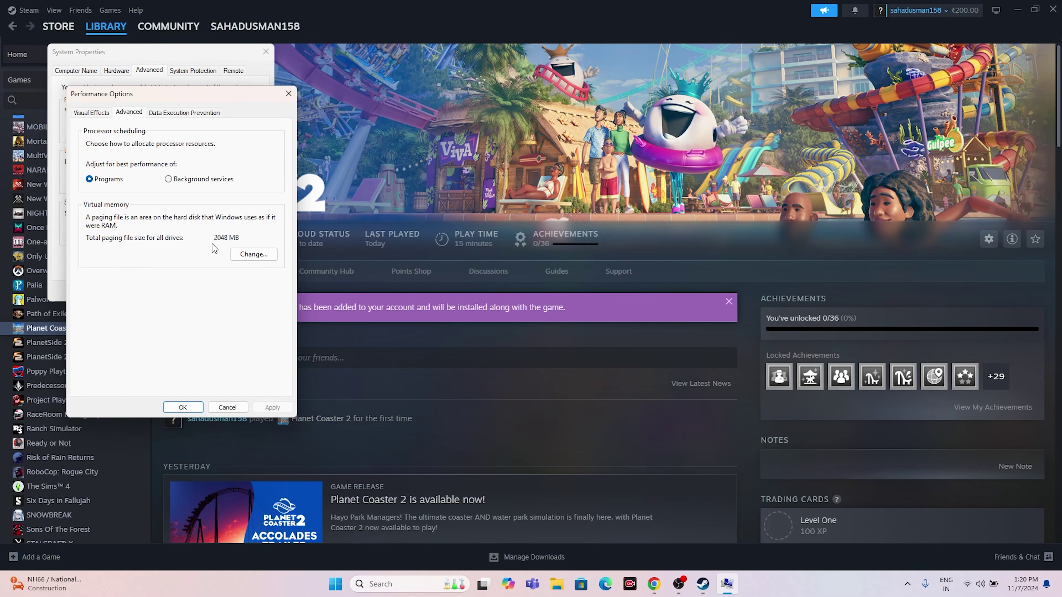
{"action": "left_click", "coordinate": [253, 252]}
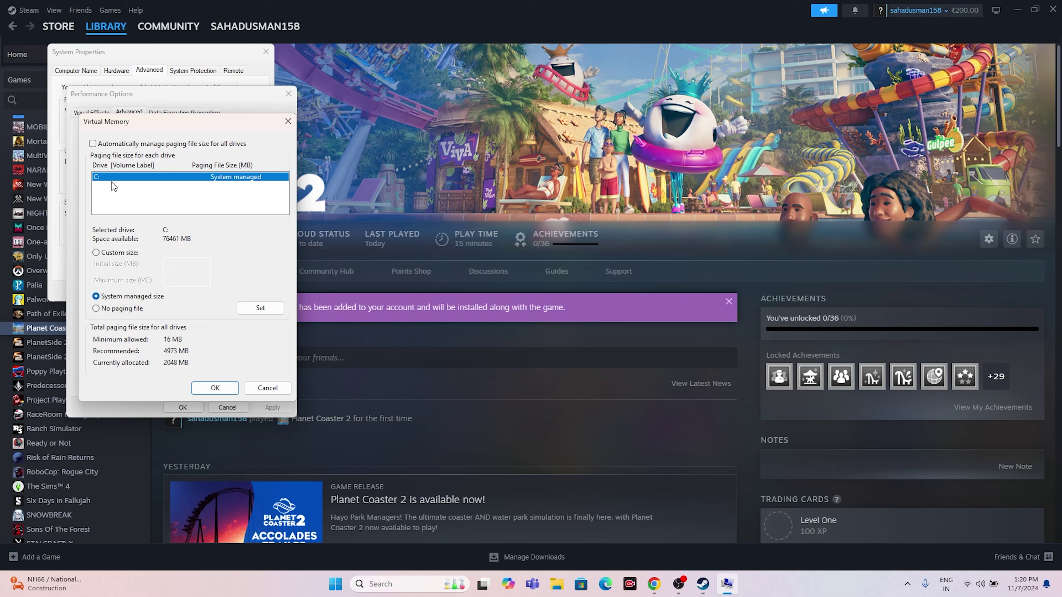
{"action": "left_click", "coordinate": [96, 253]}
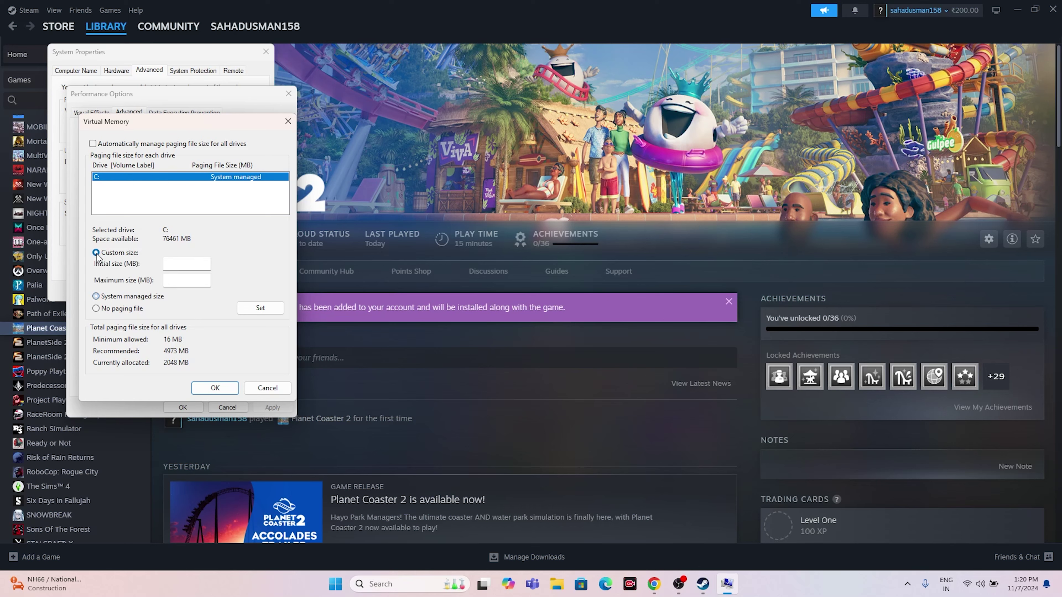
{"action": "left_click", "coordinate": [175, 262]}
- Open Calculator and multiply 32 by 1024 to convert the memory size to megabytes
{"action": "left_click", "coordinate": [368, 583]}
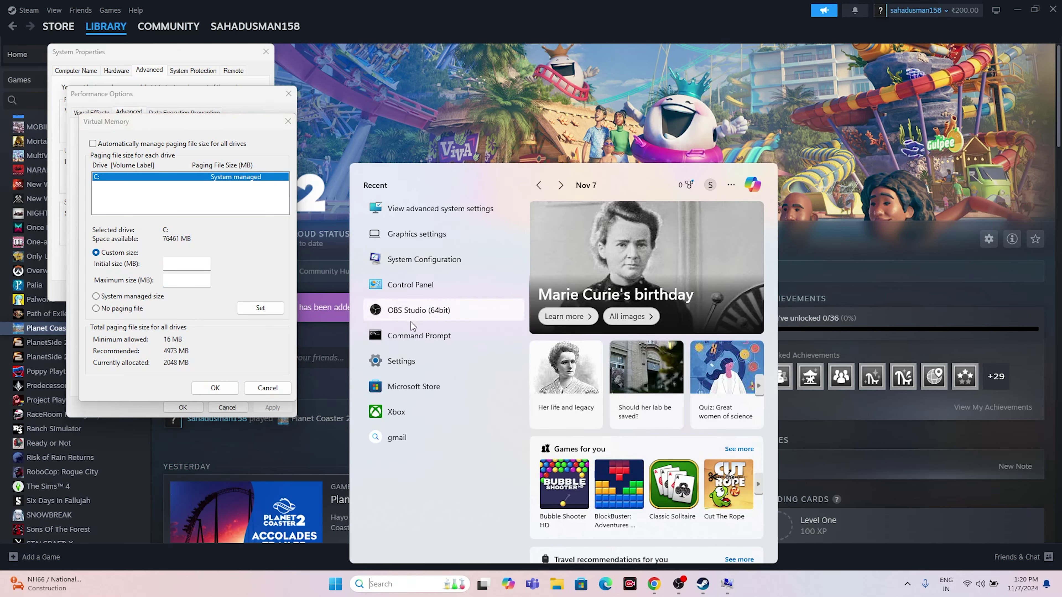
{"action": "type", "text": "ca"}
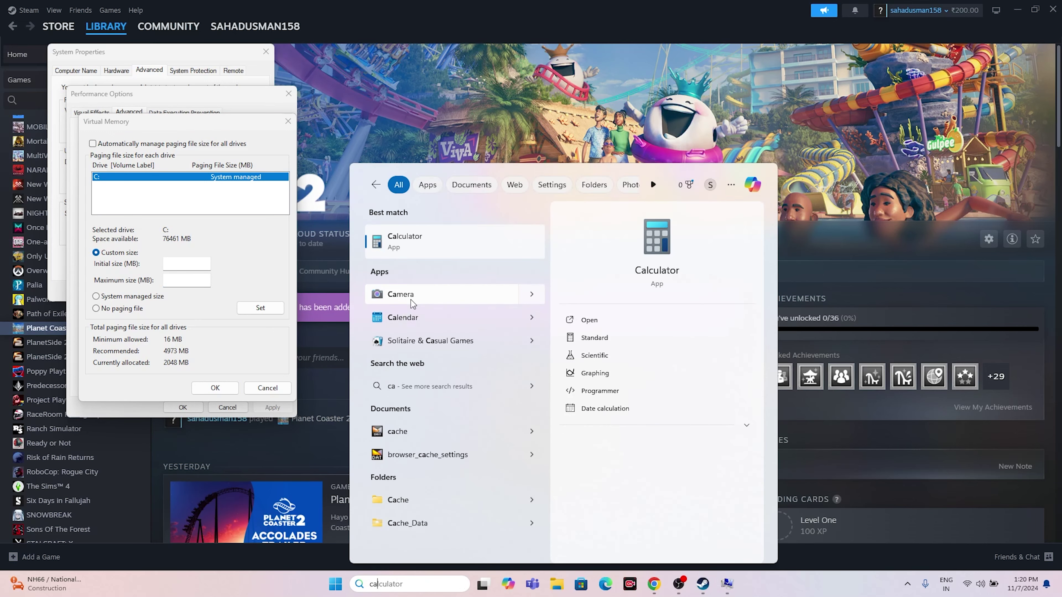
{"action": "left_click", "coordinate": [413, 245]}
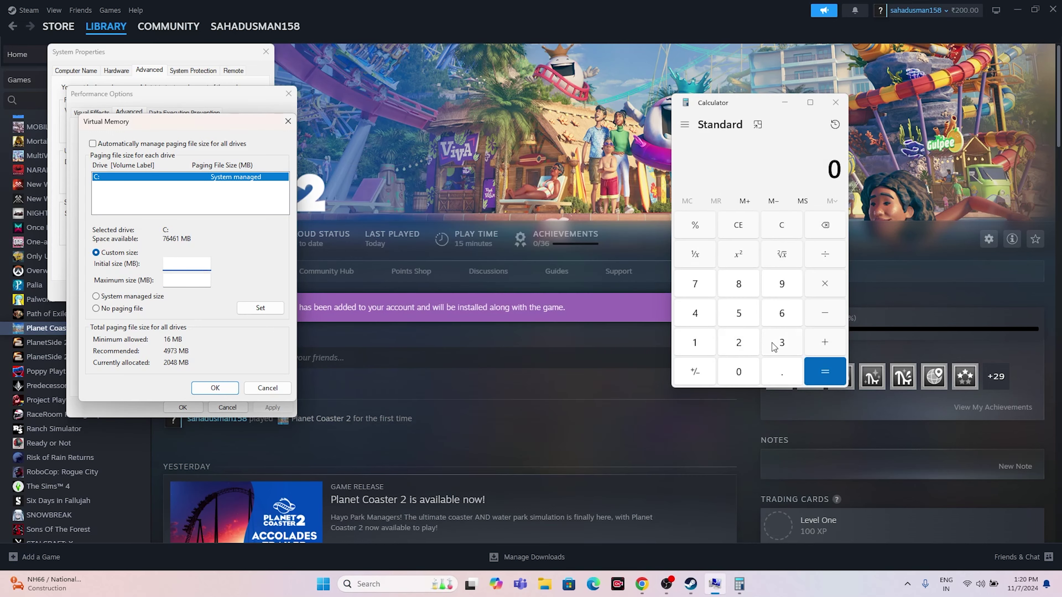
{"action": "left_click", "coordinate": [773, 346]}
{"action": "left_click", "coordinate": [752, 349]}
{"action": "left_click", "coordinate": [821, 285]}
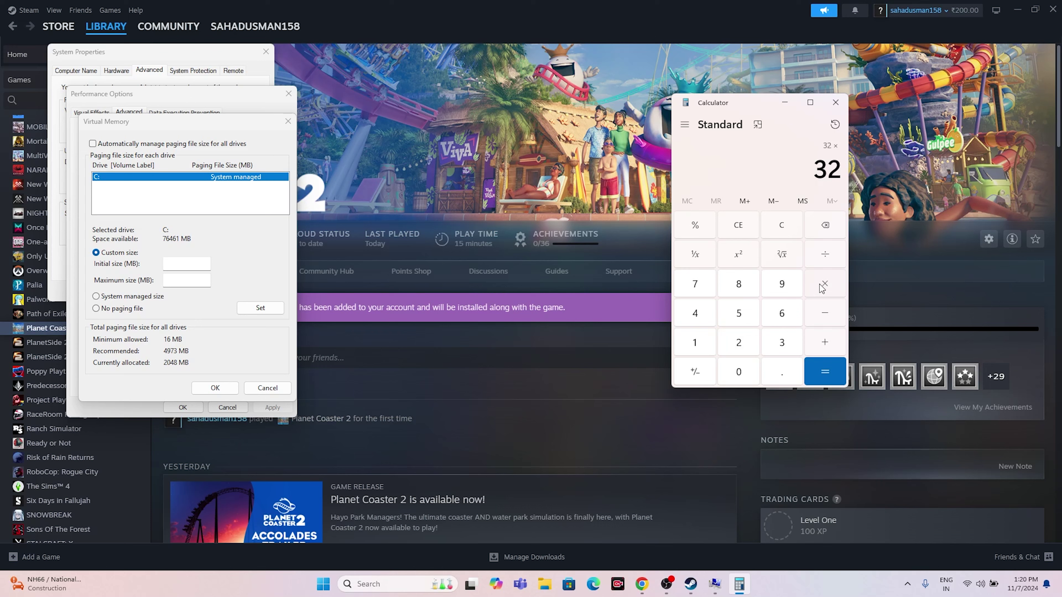
{"action": "left_click", "coordinate": [695, 343]}
{"action": "left_click", "coordinate": [738, 372]}
{"action": "left_click", "coordinate": [722, 341]}
{"action": "left_click", "coordinate": [695, 313]}
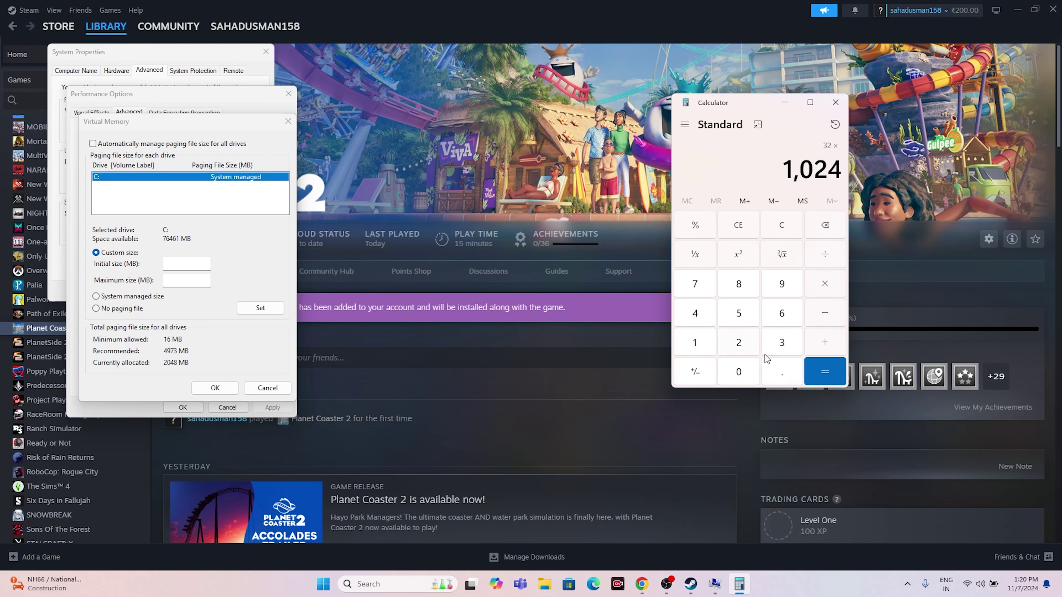
{"action": "left_click", "coordinate": [817, 372]}
- Multiply the calculated megabyte value by 1.5 for the initial paging file size
{"action": "left_click", "coordinate": [824, 283]}
{"action": "left_click", "coordinate": [710, 344]}
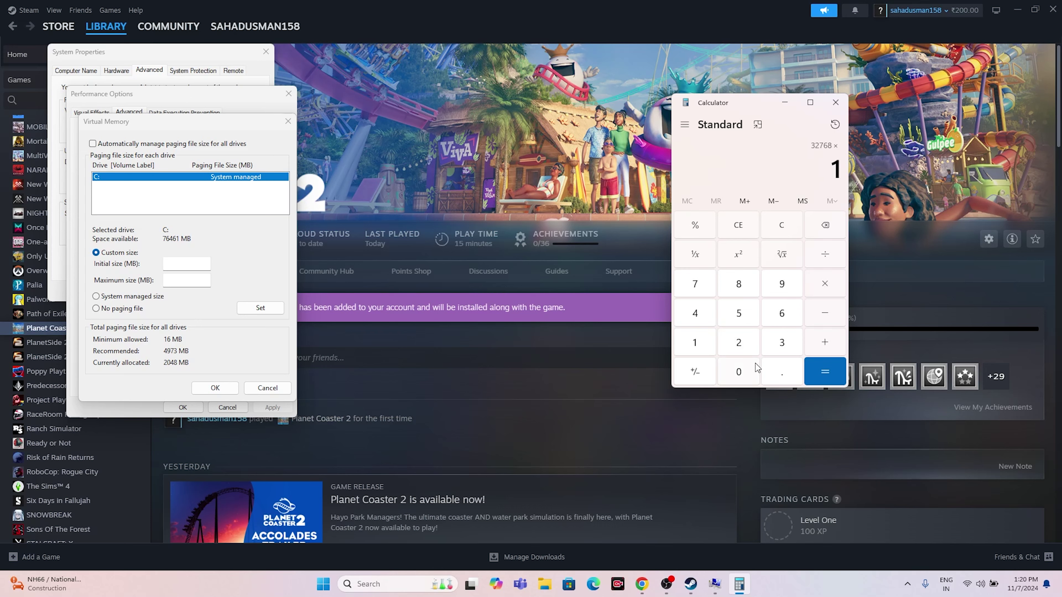
{"action": "left_click", "coordinate": [782, 371]}
{"action": "left_click", "coordinate": [739, 314]}
{"action": "left_click", "coordinate": [824, 372]}
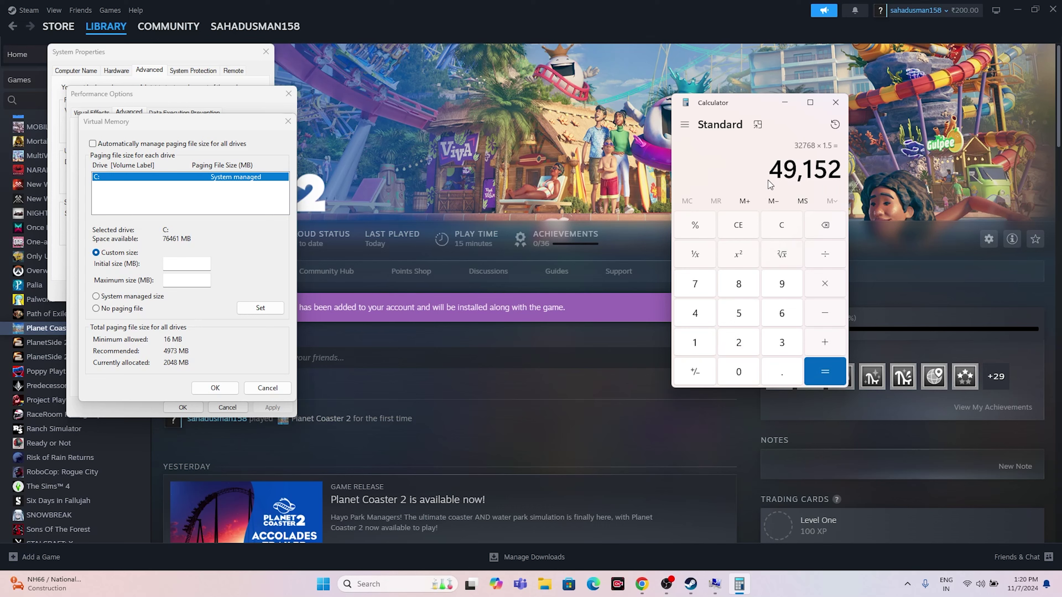
- Copy the result 49,152 from Calculator into the paging file's initial size (MB)
{"action": "left_click_drag", "start_coordinate": [769, 167], "coordinate": [838, 167]}
{"action": "right_click", "coordinate": [838, 167]}
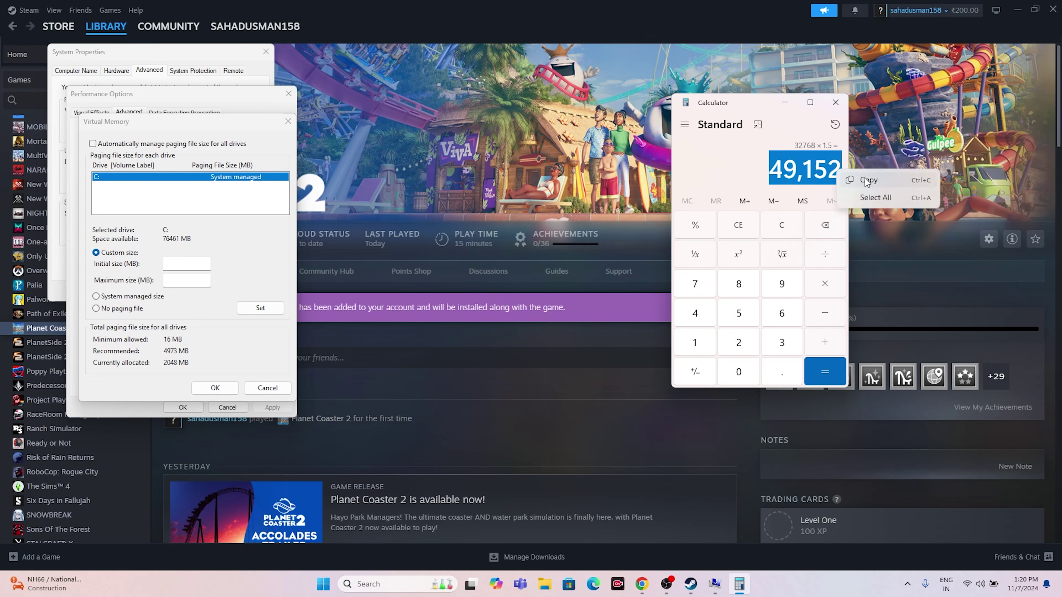
{"action": "left_click", "coordinate": [855, 178]}
{"action": "right_click", "coordinate": [179, 264]}
{"action": "left_click", "coordinate": [206, 312]}
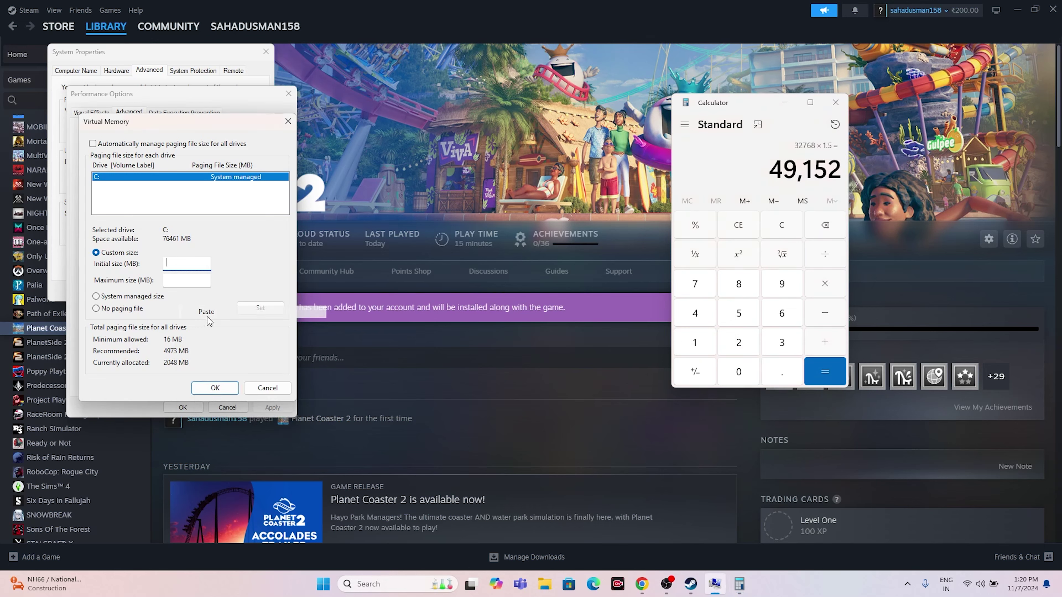
{"action": "left_click", "coordinate": [195, 281]}
- Clear Calculator and compute 32 × 1024 × 3 for the maximum paging file size
{"action": "left_click", "coordinate": [741, 222]}
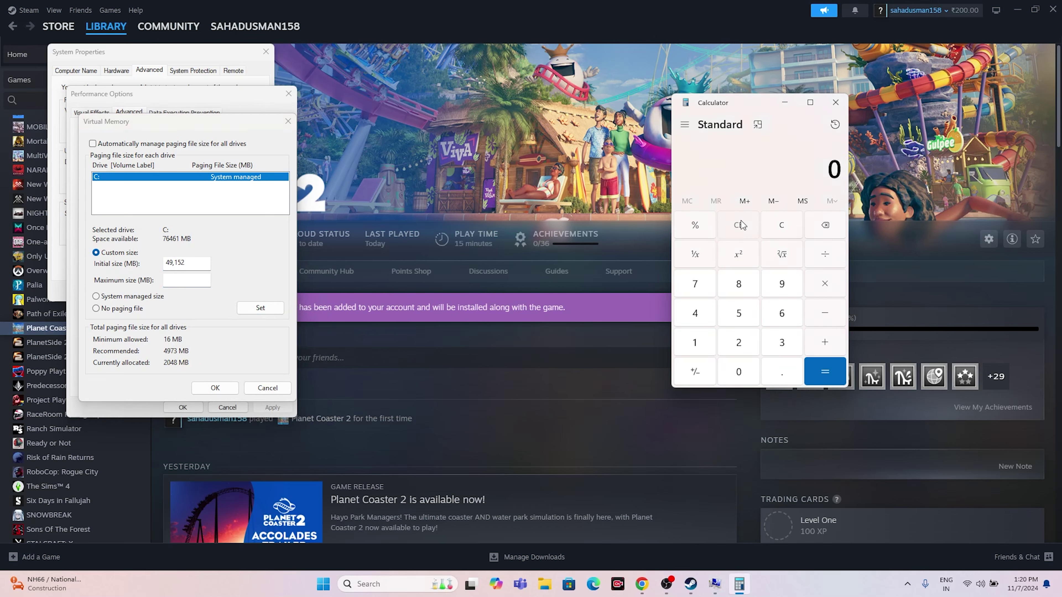
{"action": "left_click", "coordinate": [781, 342]}
{"action": "left_click", "coordinate": [738, 342]}
{"action": "left_click", "coordinate": [824, 284]}
{"action": "left_click", "coordinate": [695, 342]}
{"action": "left_click", "coordinate": [738, 371]}
{"action": "left_click", "coordinate": [738, 342]}
{"action": "left_click", "coordinate": [695, 313]}
{"action": "left_click", "coordinate": [825, 373]}
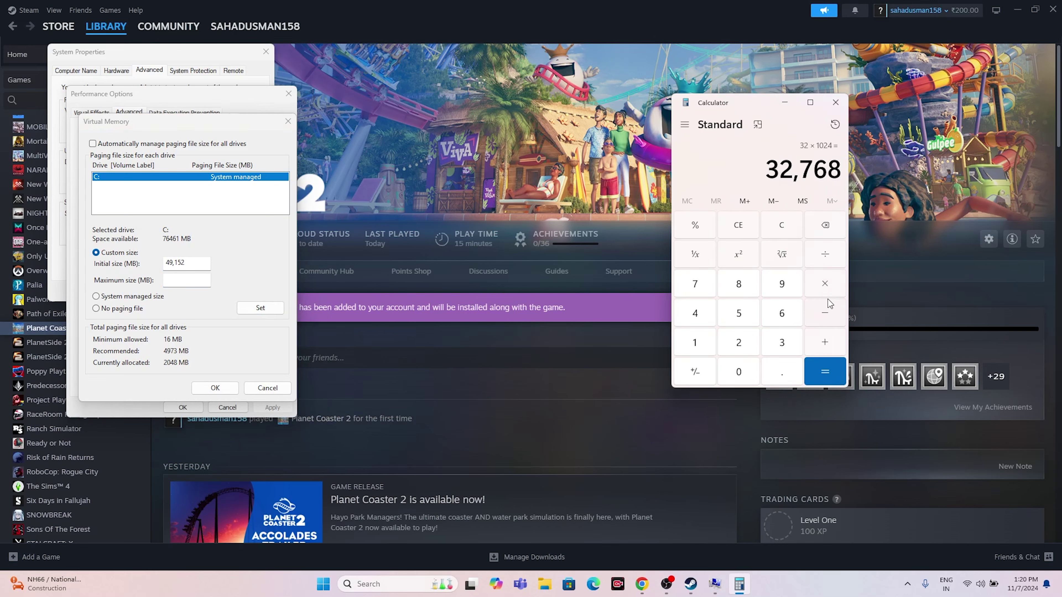
{"action": "left_click", "coordinate": [824, 283]}
{"action": "left_click", "coordinate": [781, 342]}
{"action": "left_click", "coordinate": [824, 371]}
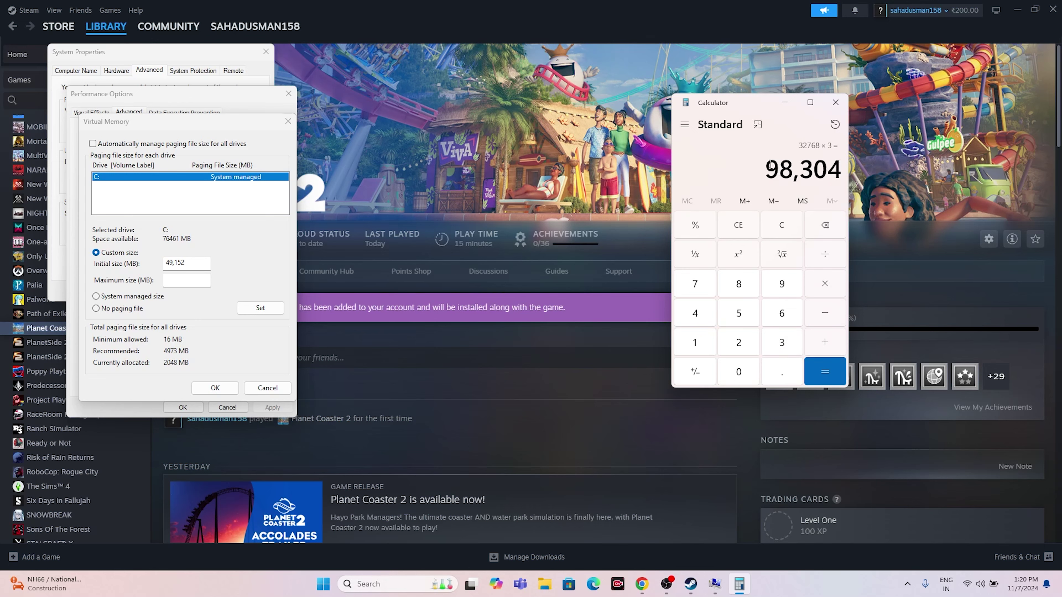
- Copy the result 98,304 from Calculator into the paging file's maximum size (MB)
{"action": "right_click", "coordinate": [843, 168]}
{"action": "left_click", "coordinate": [861, 178]}
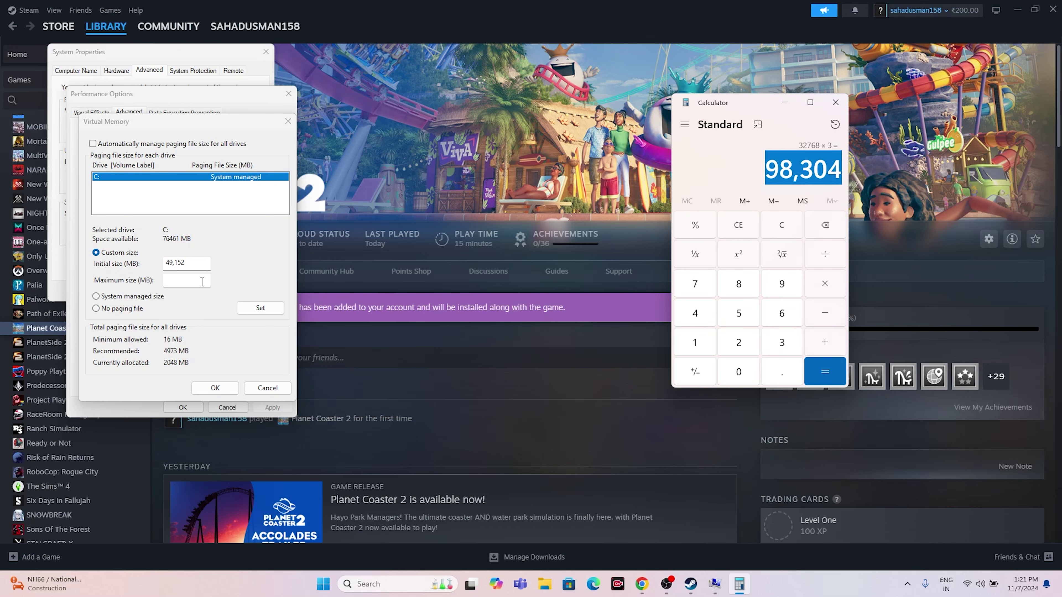
{"action": "right_click", "coordinate": [226, 278]}
{"action": "left_click", "coordinate": [229, 330]}
- Accept the Virtual Memory and Performance Options settings, and close System Properties and Calculator
{"action": "left_click", "coordinate": [216, 388]}
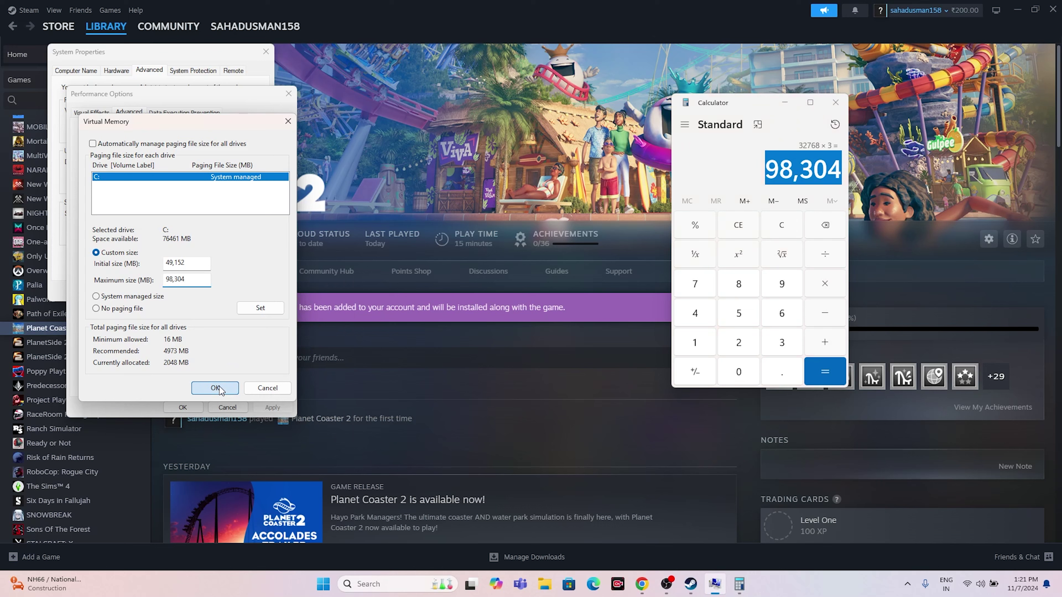
{"action": "left_click", "coordinate": [183, 407]}
{"action": "left_click", "coordinate": [271, 54]}
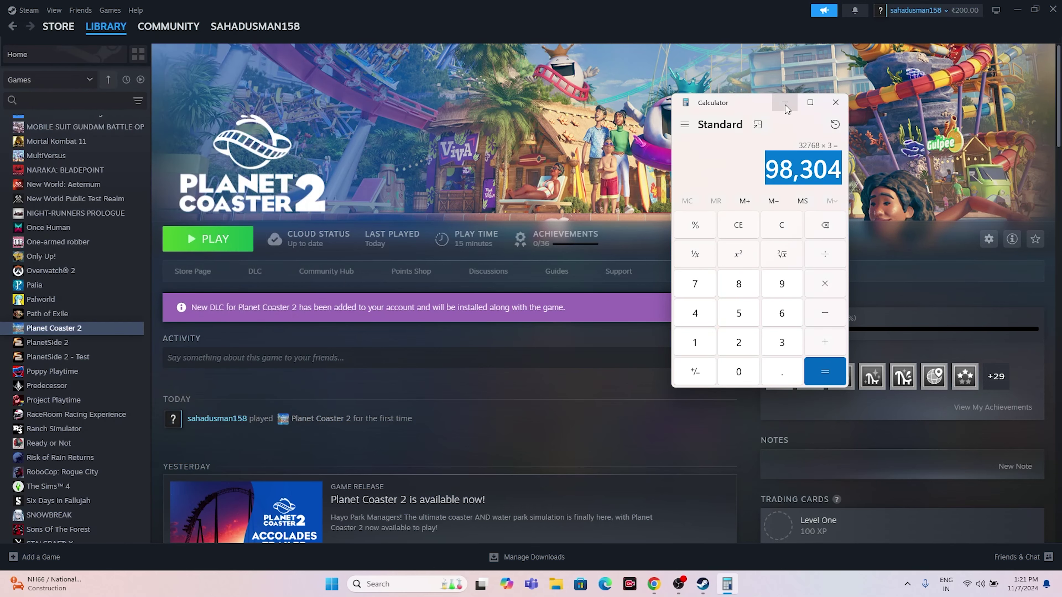
{"action": "left_click", "coordinate": [836, 102]}
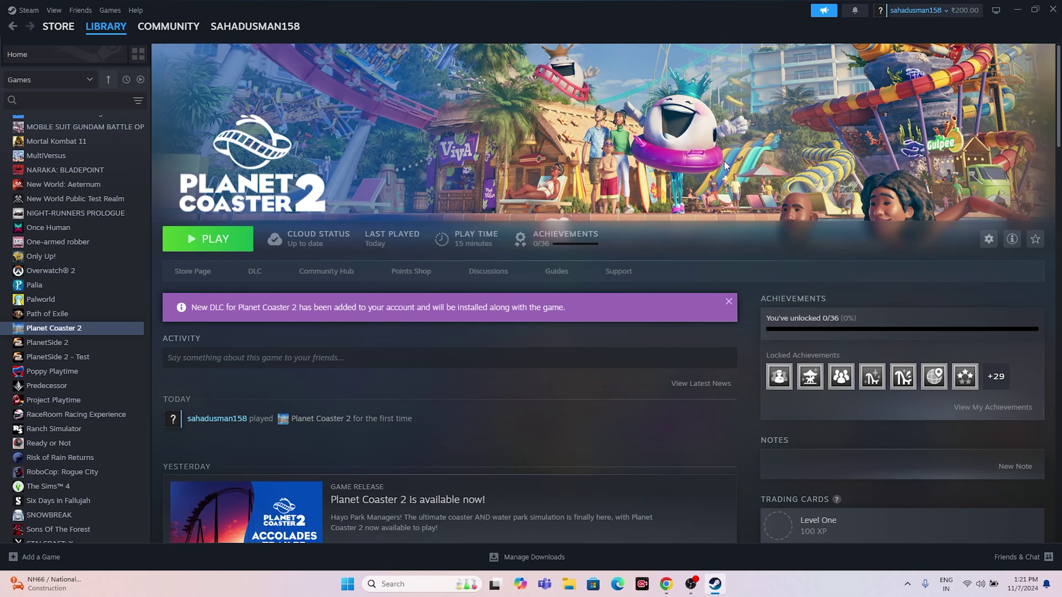
- Open Windows Settings, review the Windows Update page for pending updates, and close Settings
{"action": "left_click", "coordinate": [407, 584]}
{"action": "left_click", "coordinate": [419, 384]}
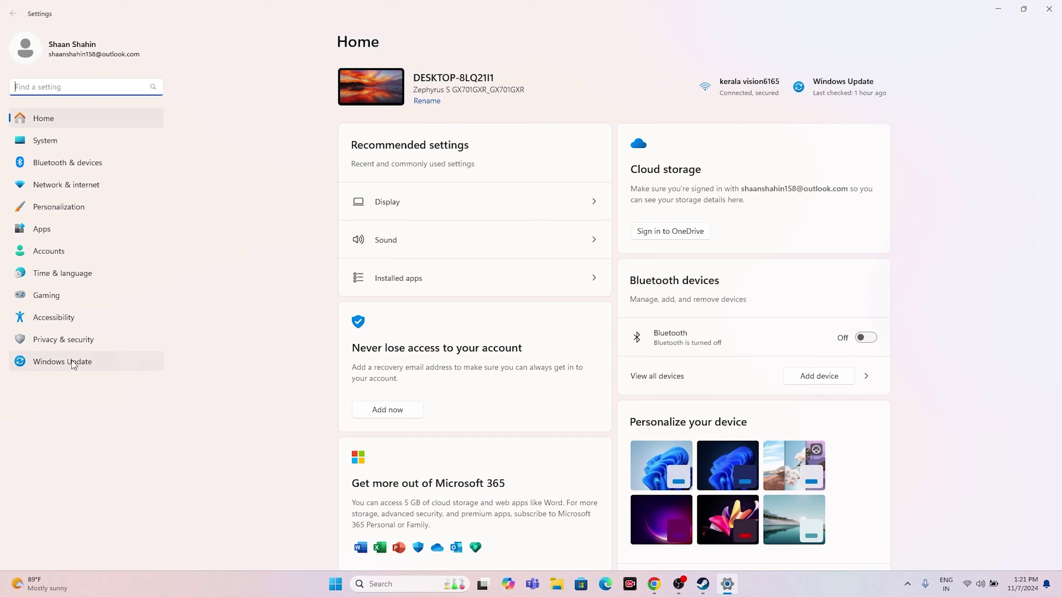
{"action": "left_click", "coordinate": [72, 361]}
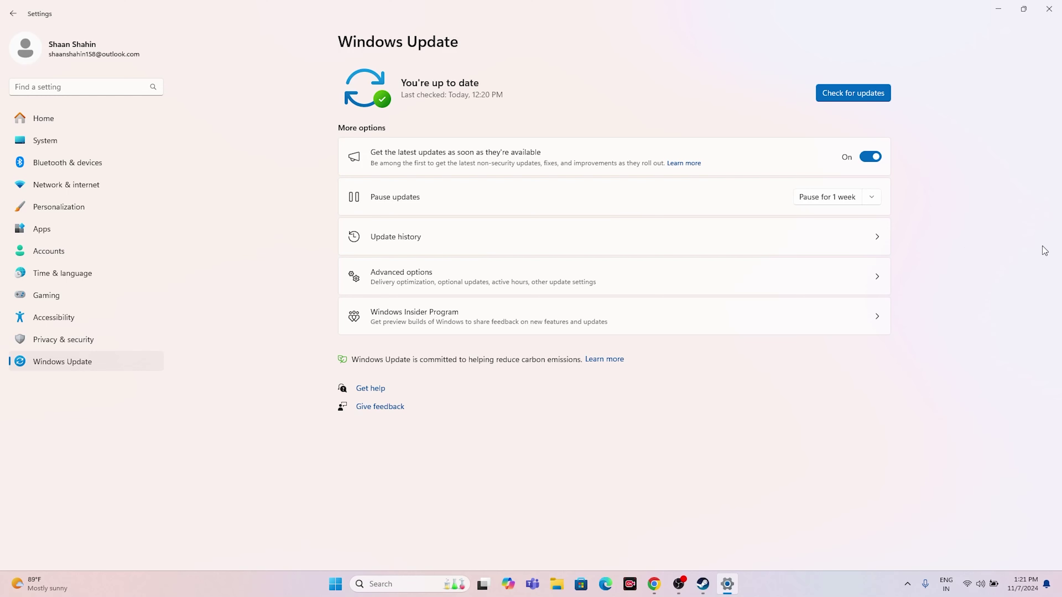
{"action": "left_click", "coordinate": [1049, 9]}
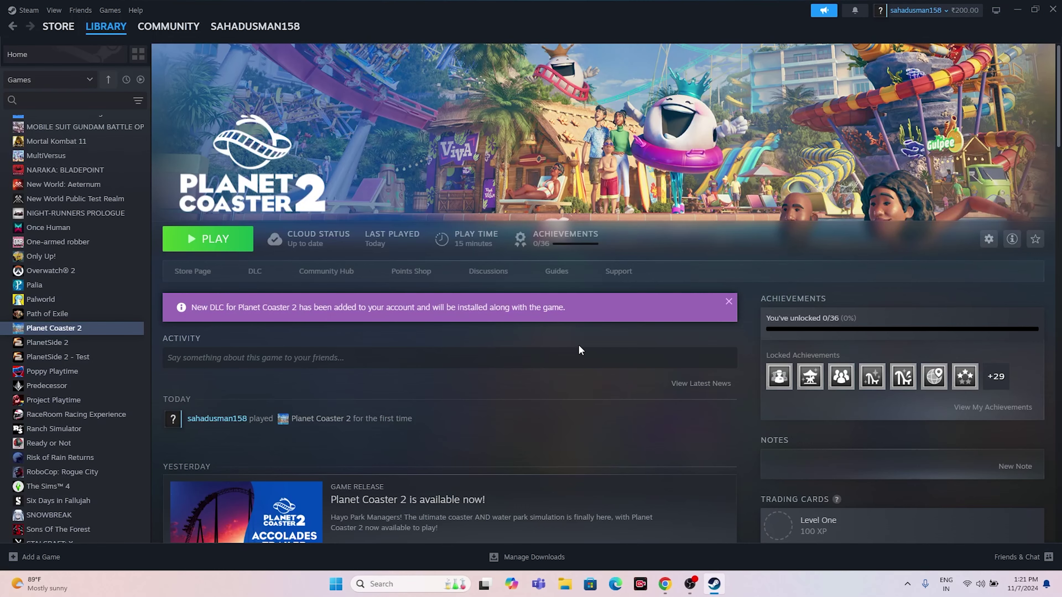
{"action": "right_click", "coordinate": [104, 331]}
{"action": "mouse_move", "coordinate": [134, 392]}
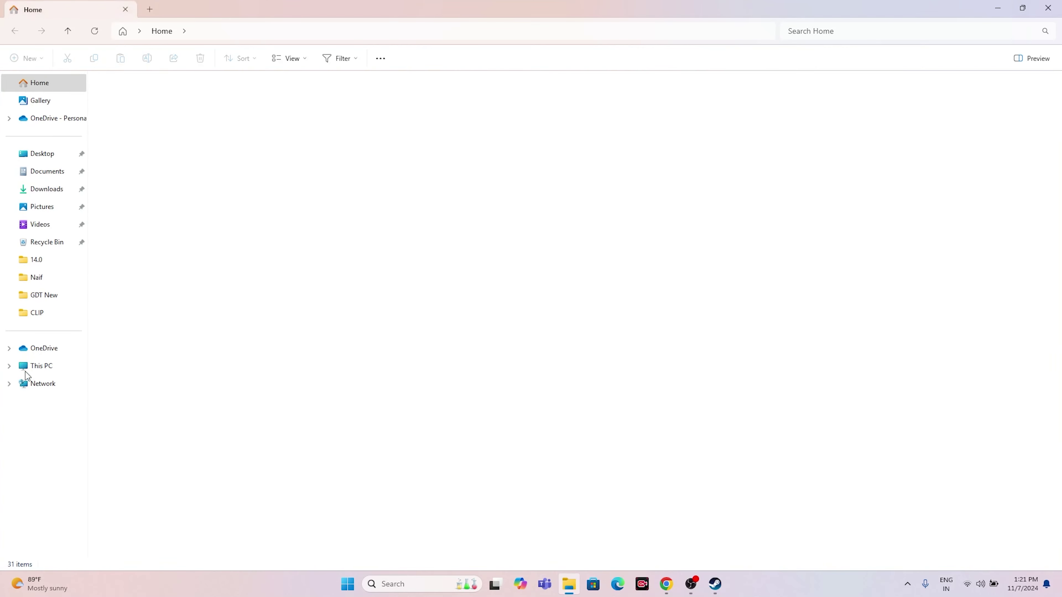
- Check the free space on Local Disk (C:) under This PC in File Explorer and close the window
{"action": "left_click", "coordinate": [42, 365]}
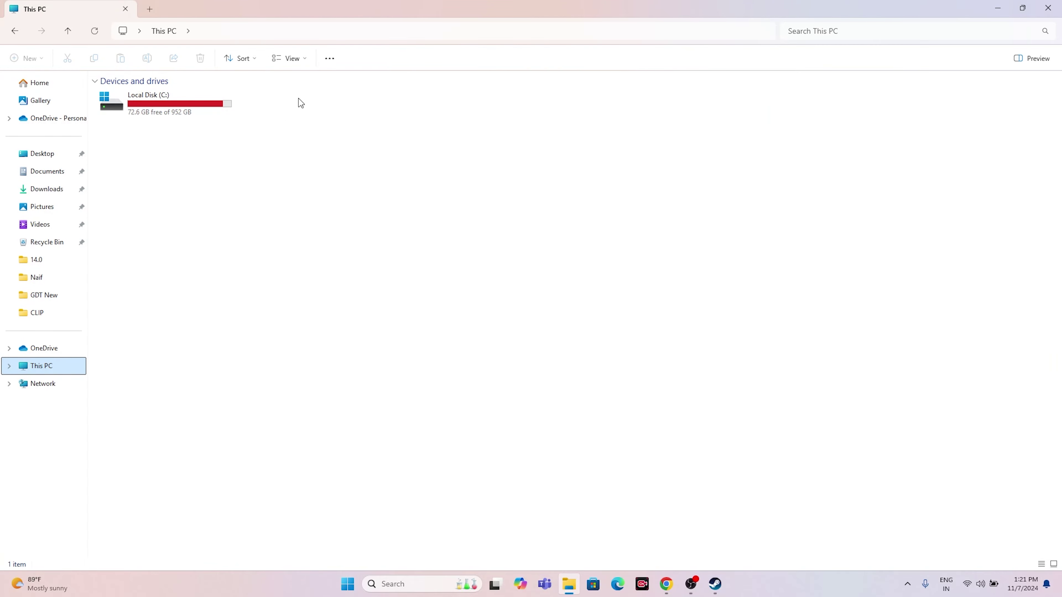
{"action": "left_click", "coordinate": [1046, 8]}
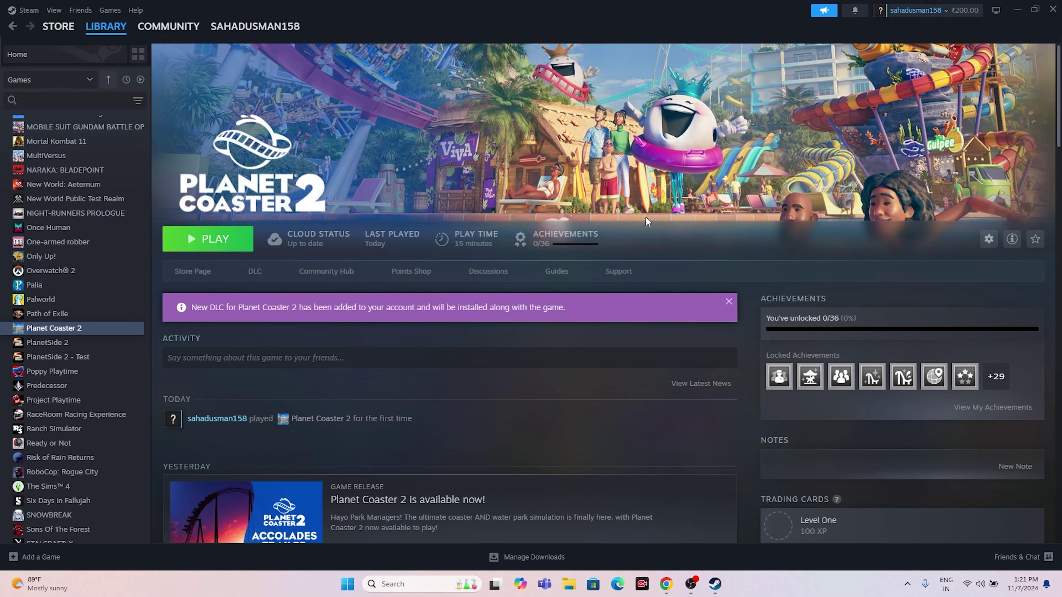
- Switch to Chrome and, in NVIDIA's manual driver search, choose the GeForce category with GeForce RTX 40 Series (Notebooks) as the series
{"action": "left_click", "coordinate": [666, 584]}
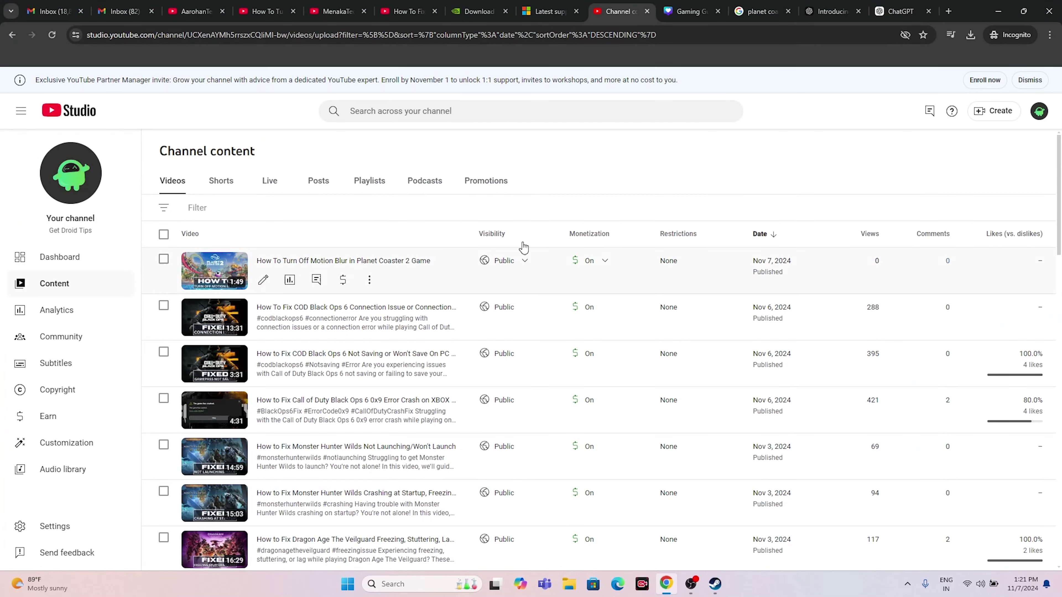
{"action": "left_click", "coordinate": [479, 11]}
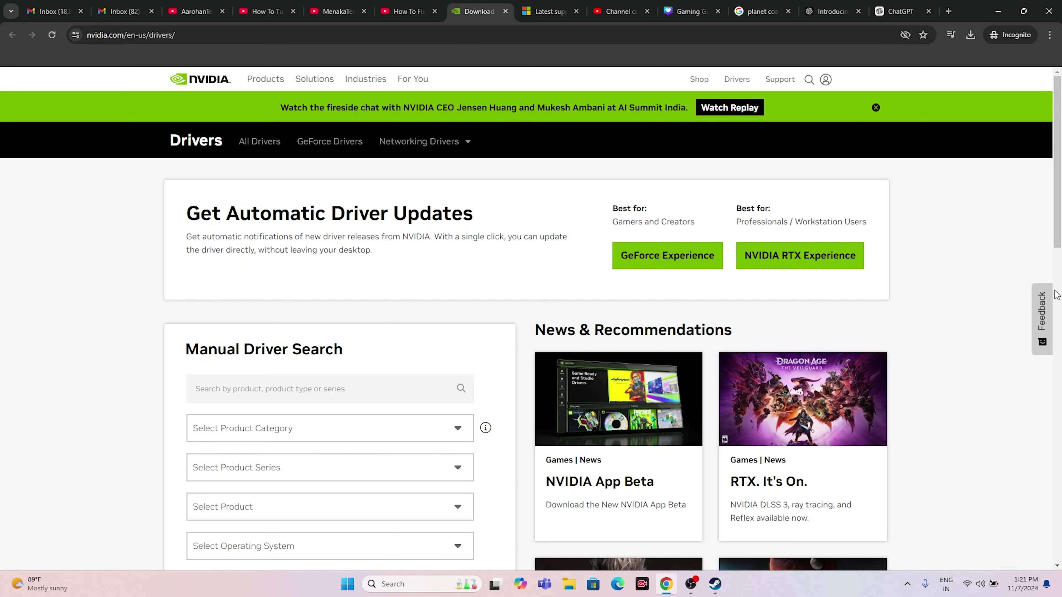
{"action": "scroll", "coordinate": [217, 225], "scroll_direction": "down", "scroll_amount": 5}
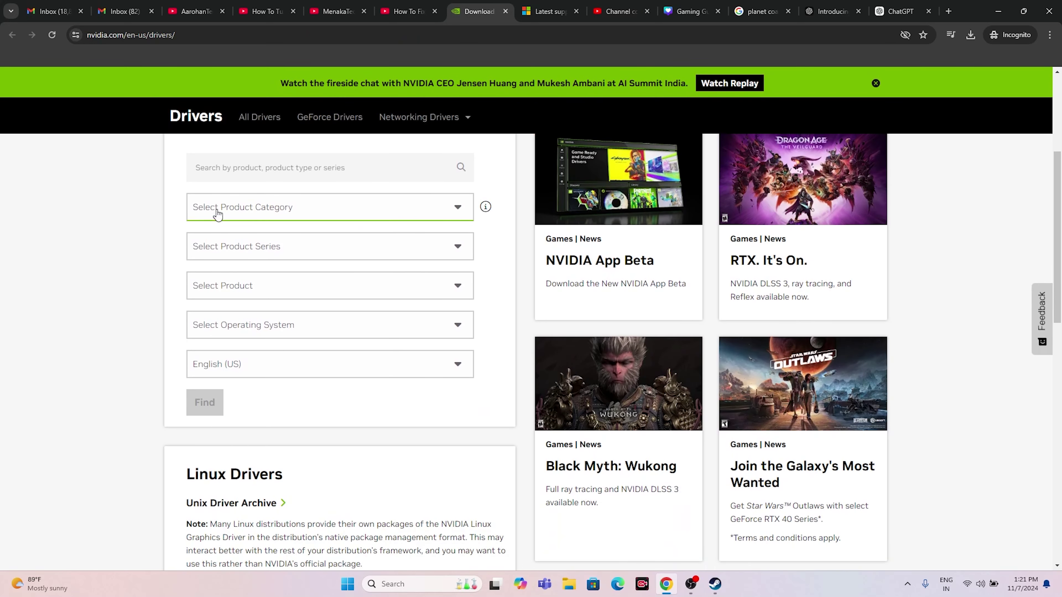
{"action": "left_click", "coordinate": [225, 209]}
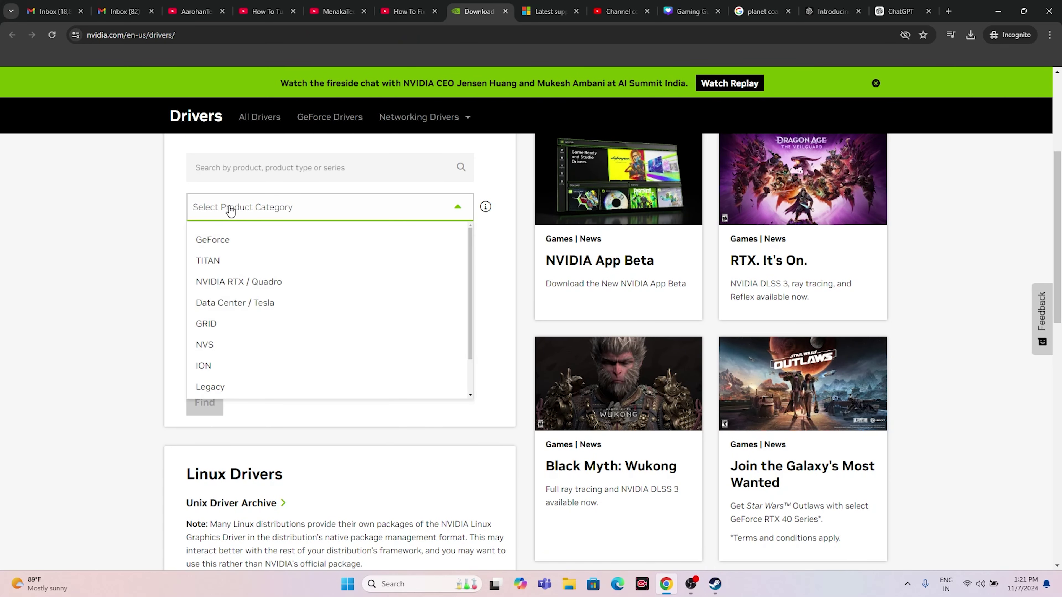
{"action": "left_click", "coordinate": [227, 246]}
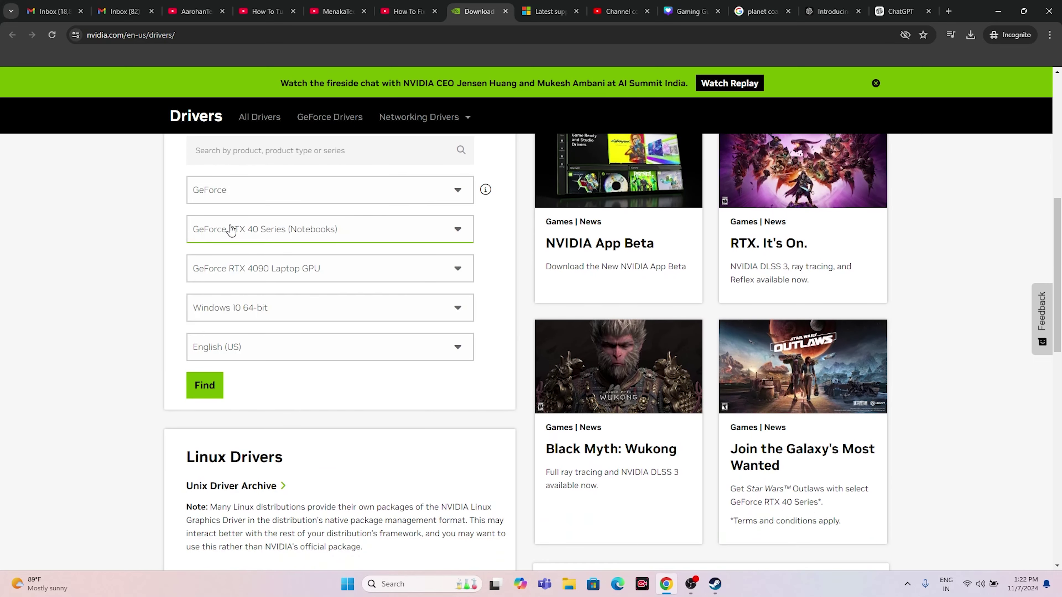
{"action": "left_click", "coordinate": [294, 237]}
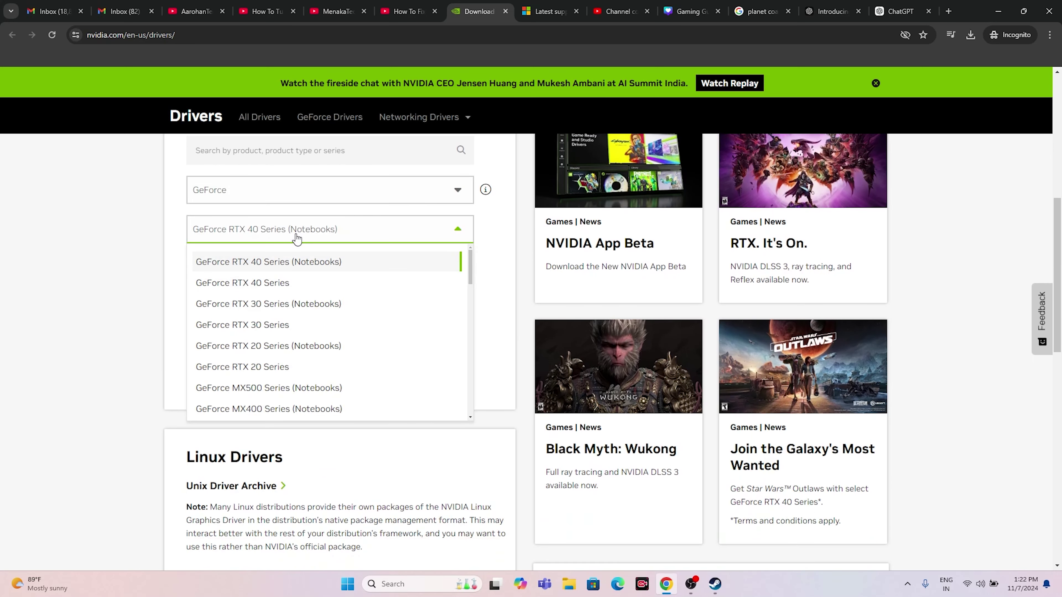
{"action": "left_click", "coordinate": [294, 237]}
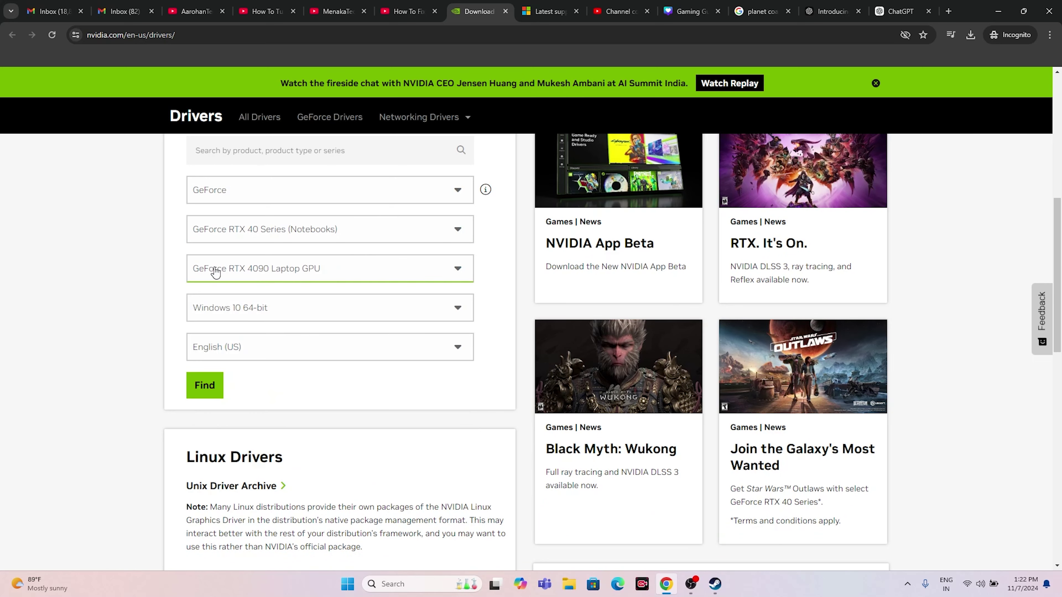
- Select GeForce RTX 4080 Laptop GPU and Windows 11, and search for the matching drivers
{"action": "left_click", "coordinate": [288, 273]}
{"action": "left_click", "coordinate": [273, 320]}
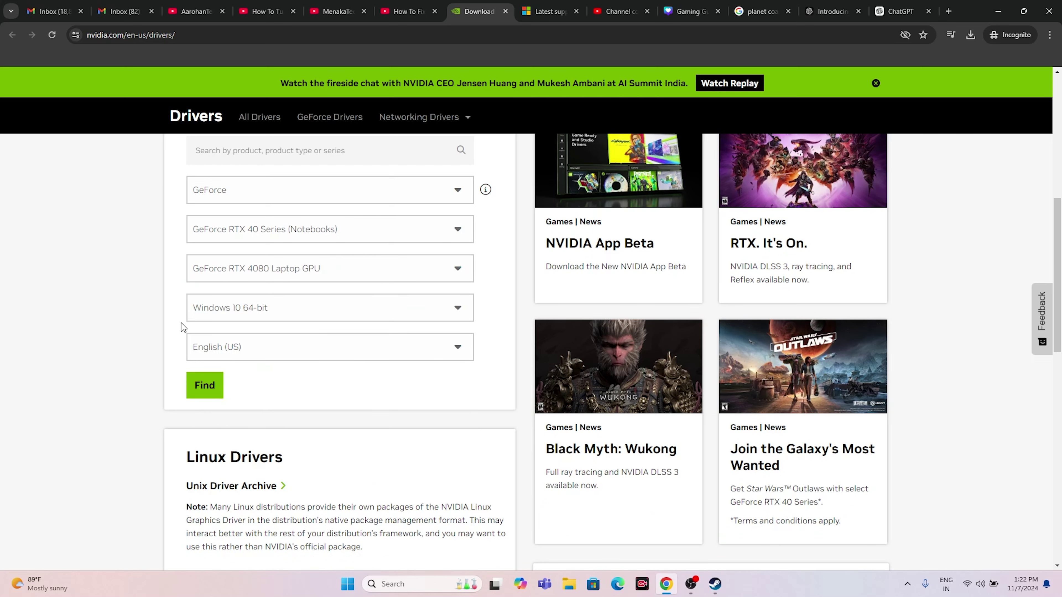
{"action": "left_click", "coordinate": [229, 313]}
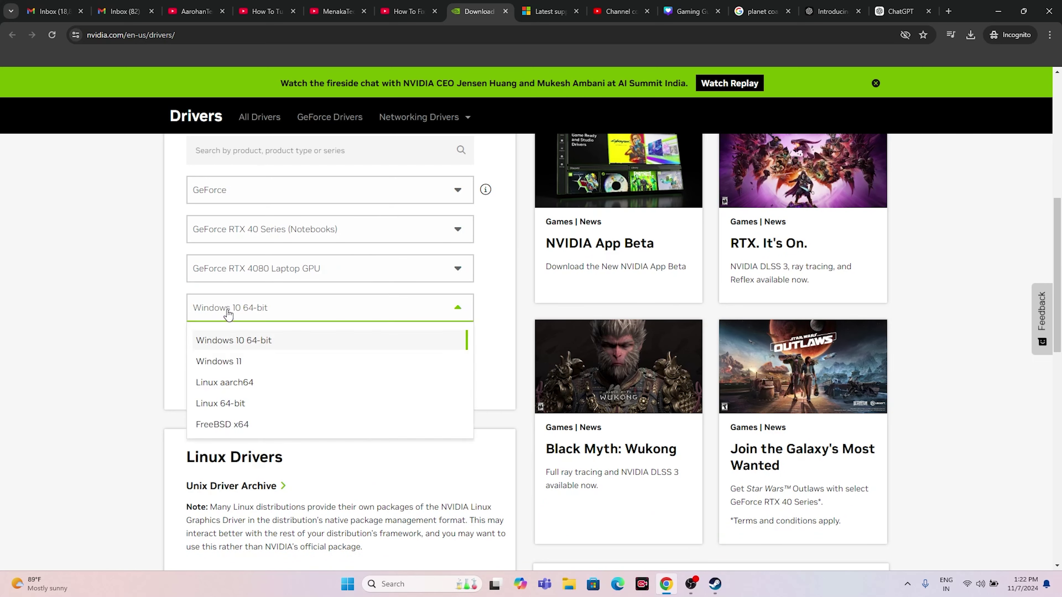
{"action": "left_click", "coordinate": [238, 361]}
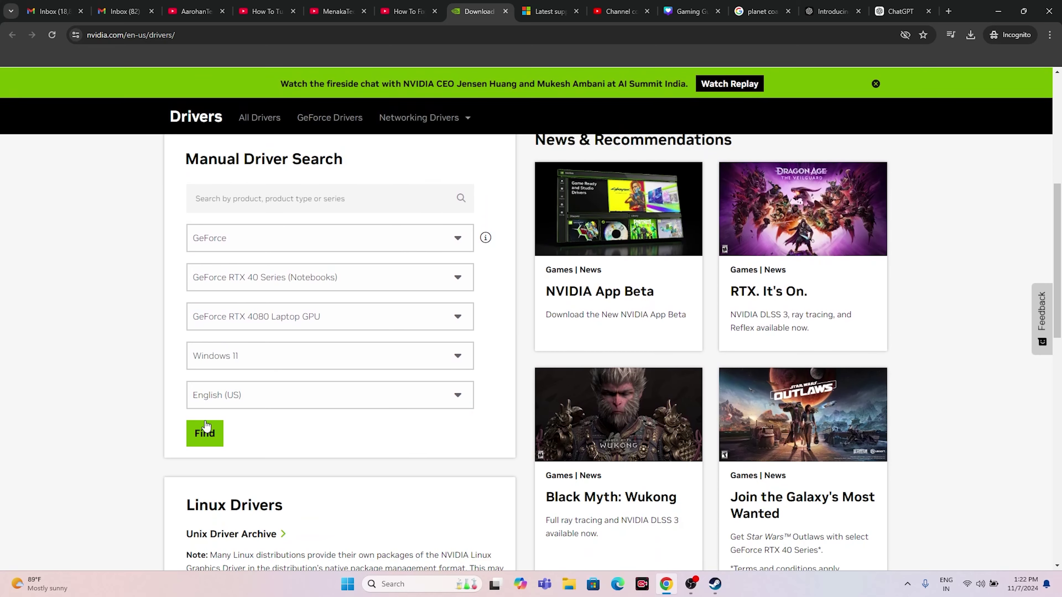
{"action": "left_click", "coordinate": [287, 429]}
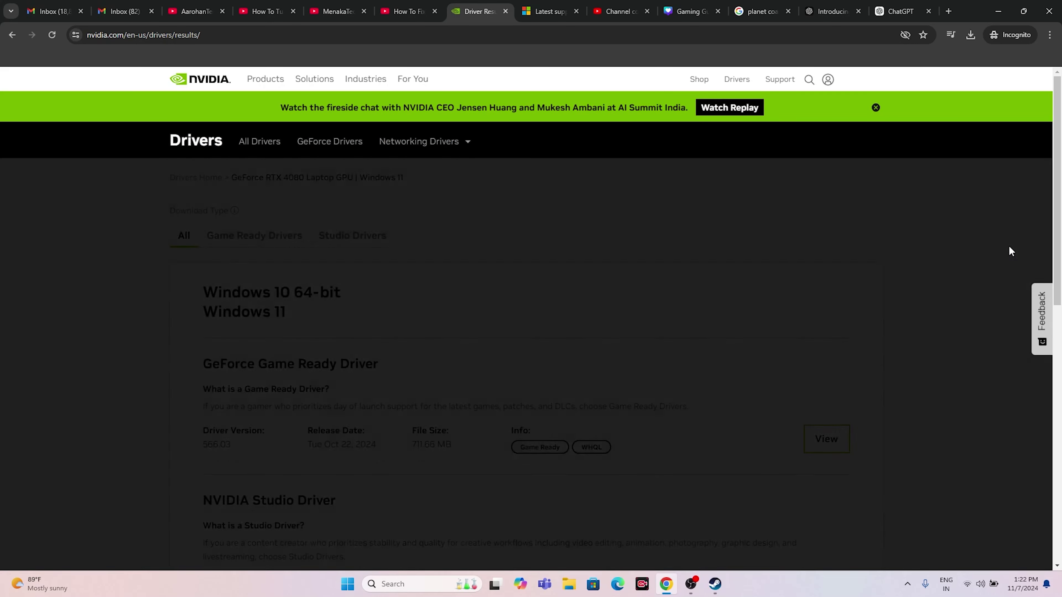
- Review the GeForce Game Ready Driver's version and file size in the driver results
{"action": "scroll", "coordinate": [1009, 247], "scroll_direction": "down", "scroll_amount": 5}
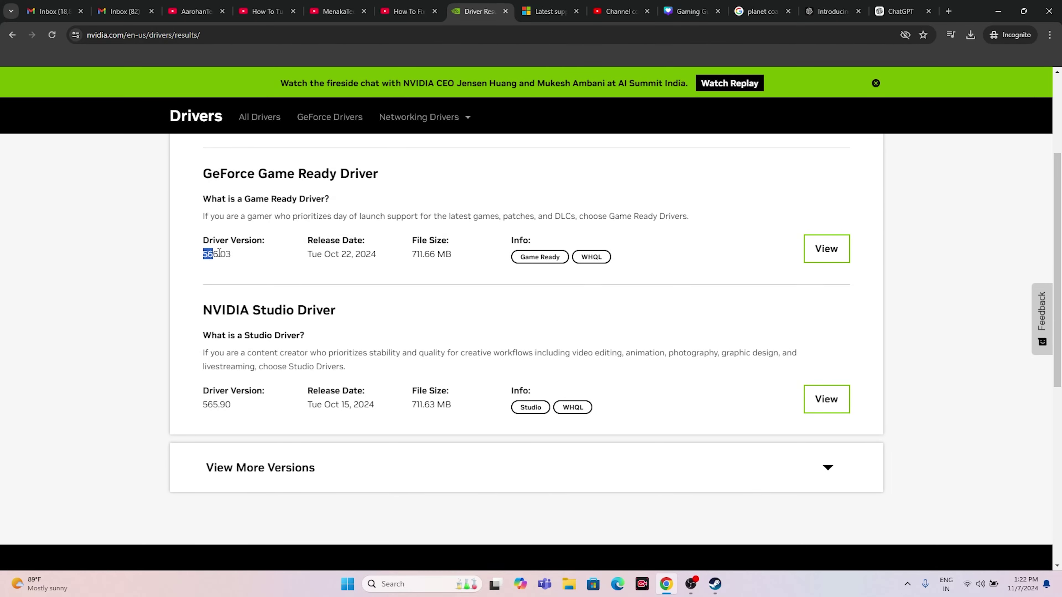
{"action": "left_click_drag", "start_coordinate": [219, 252], "coordinate": [241, 260]}
{"action": "left_click_drag", "start_coordinate": [412, 255], "coordinate": [455, 259]}
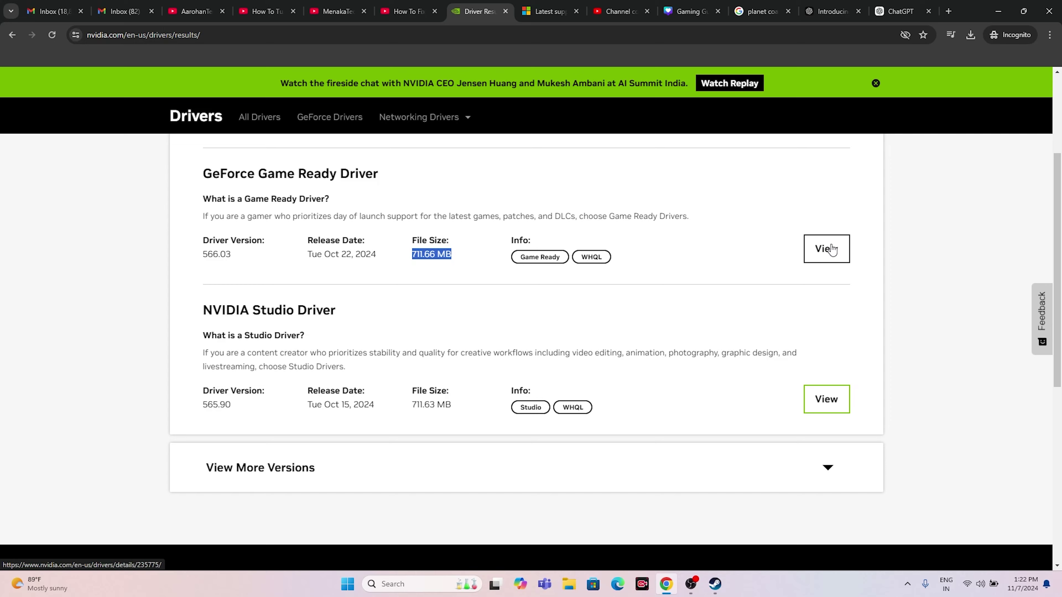
{"action": "scroll", "coordinate": [905, 319], "scroll_direction": "up", "scroll_amount": 5}
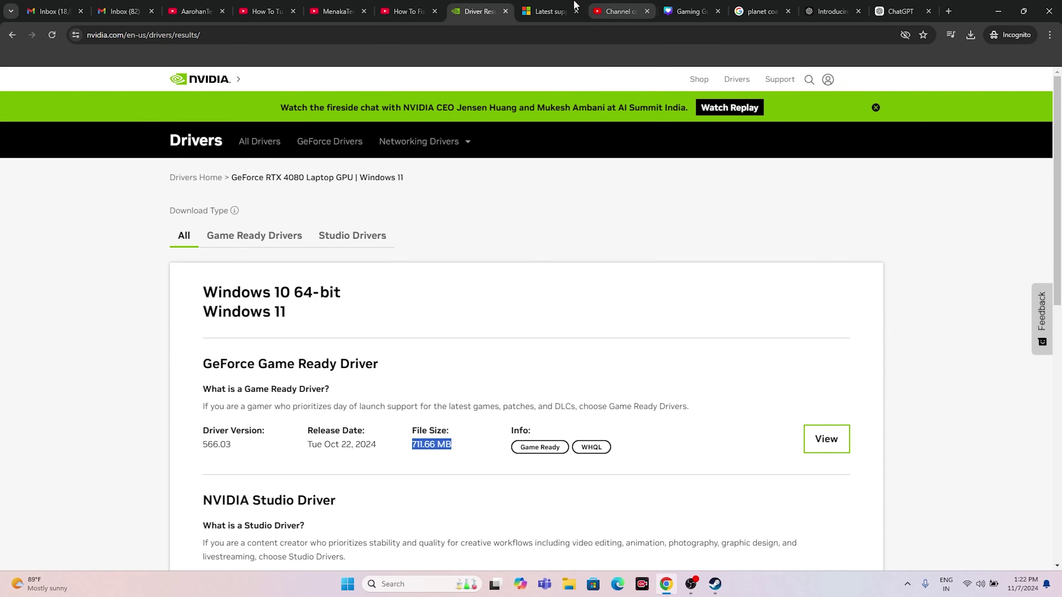
- Examine the X64 and X86 download entries on Microsoft's latest supported Visual C++ Redistributable page
{"action": "left_click", "coordinate": [547, 12]}
{"action": "left_click_drag", "start_coordinate": [520, 306], "coordinate": [296, 253]}
{"action": "left_click", "coordinate": [536, 286]}
{"action": "scroll", "coordinate": [544, 272], "scroll_direction": "down", "scroll_amount": 12}
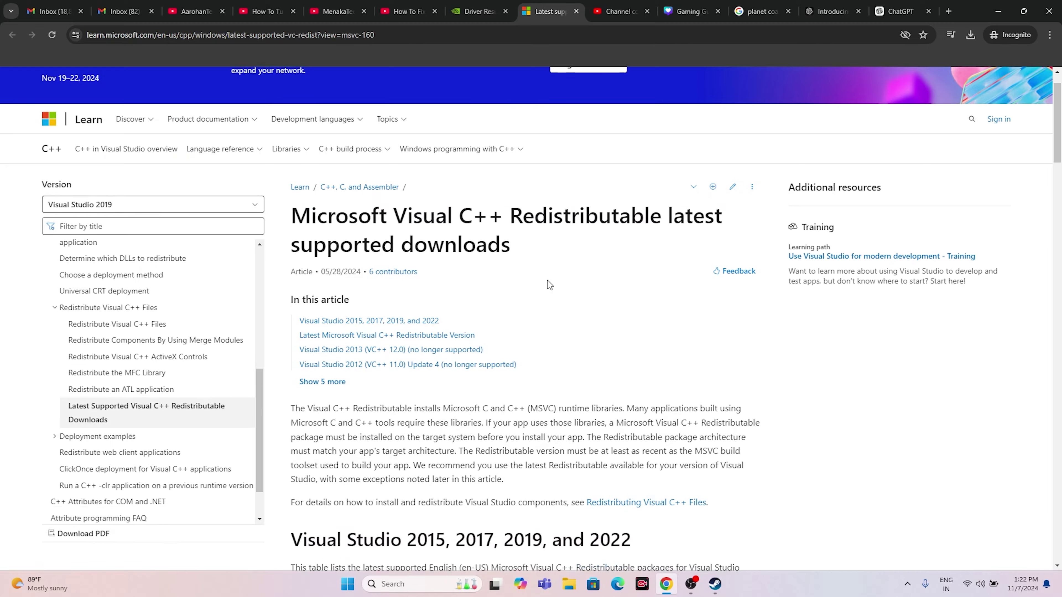
{"action": "double_click", "coordinate": [298, 387]}
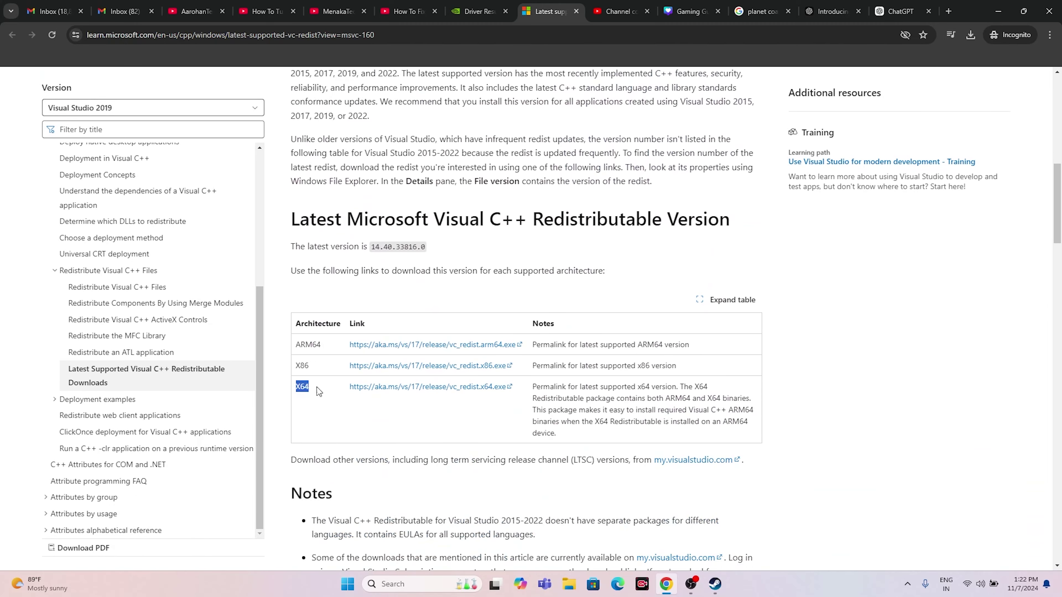
{"action": "left_click", "coordinate": [395, 423]}
{"action": "double_click", "coordinate": [297, 364]}
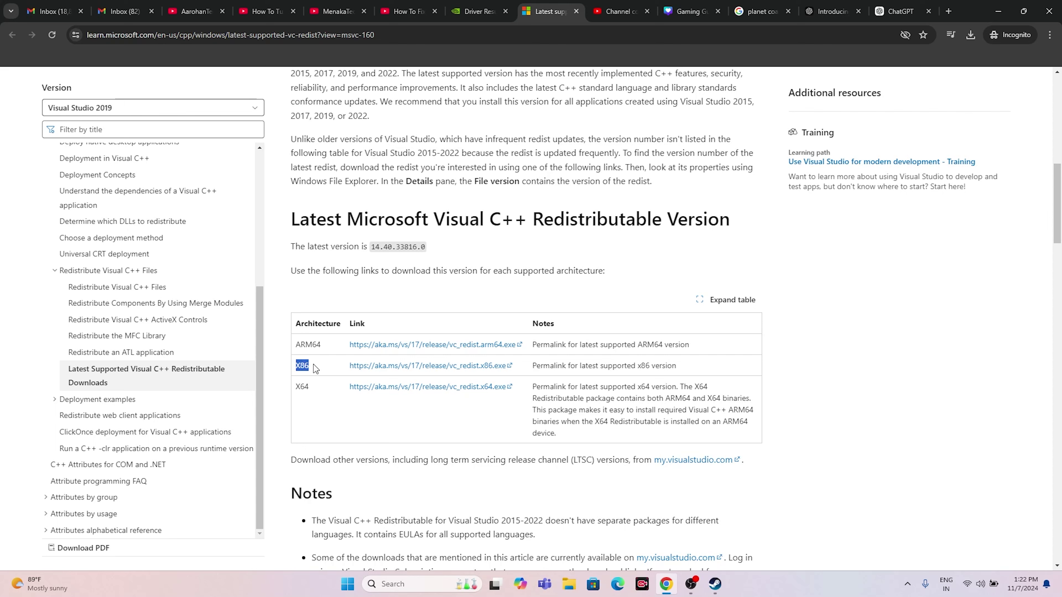
{"action": "left_click", "coordinate": [389, 421]}
{"action": "key", "text": "alt+Tab"}
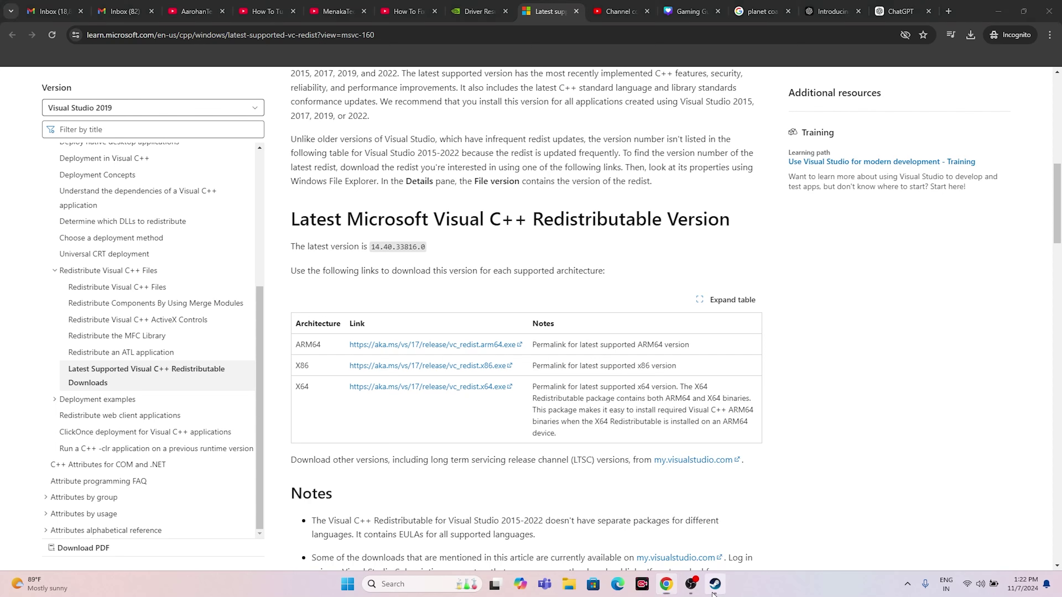